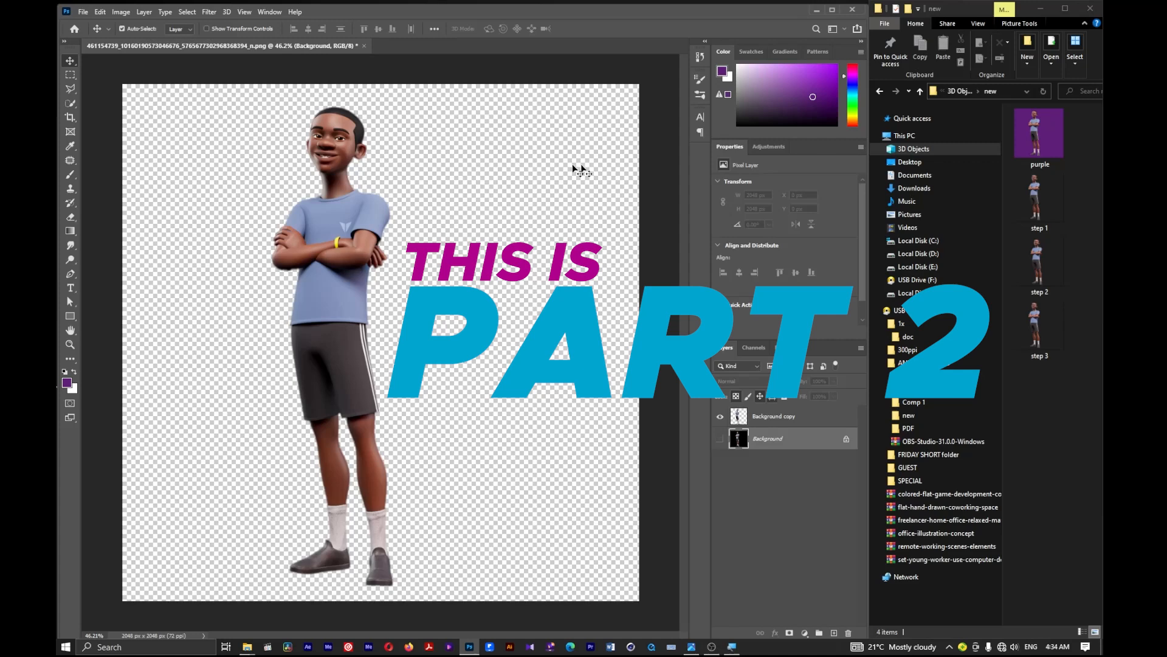
scroll(486, 179, down, 3)
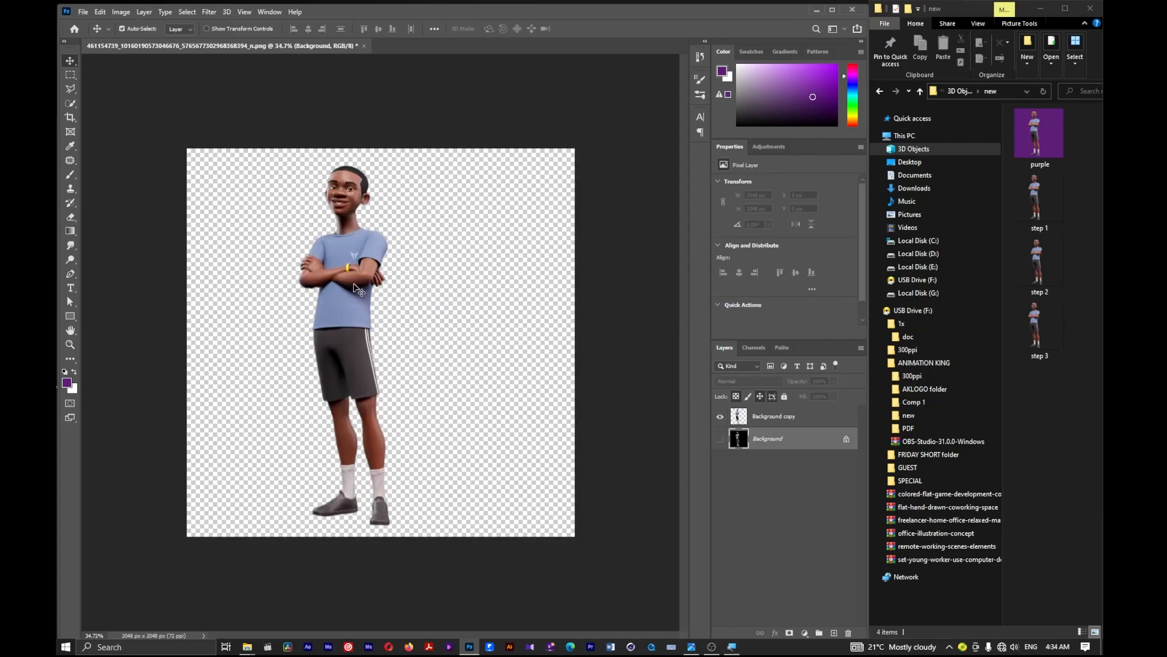
scroll(367, 356, down, 2)
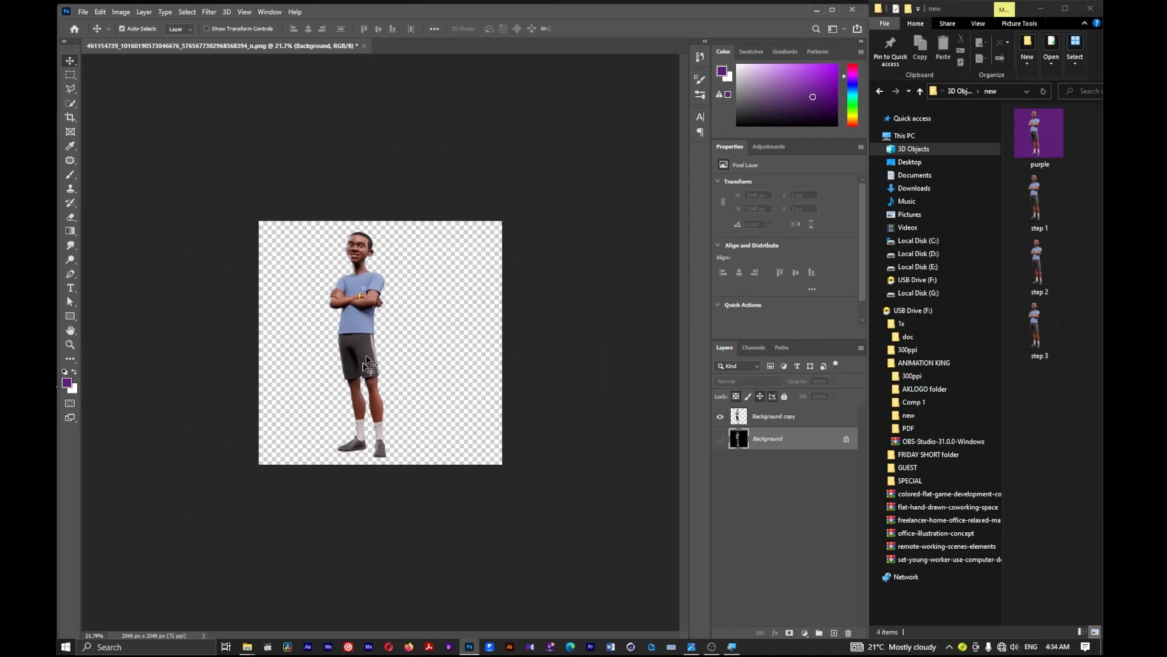
scroll(366, 364, up, 2)
scroll(385, 312, up, 2)
scroll(477, 279, down, 2)
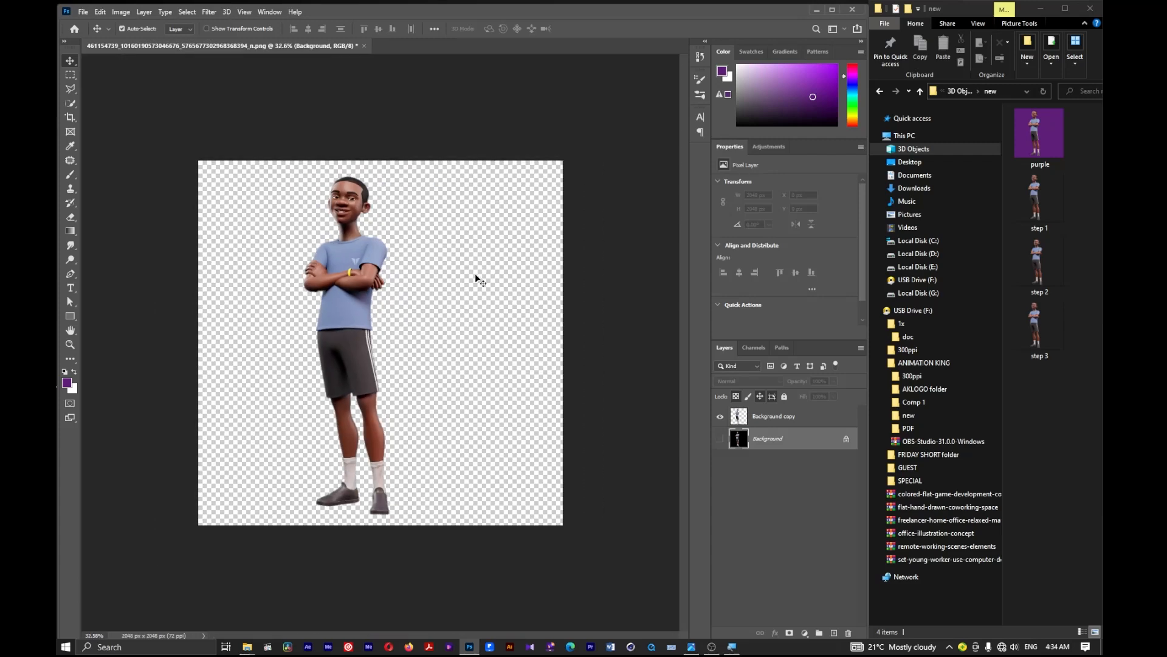
scroll(327, 325, up, 2)
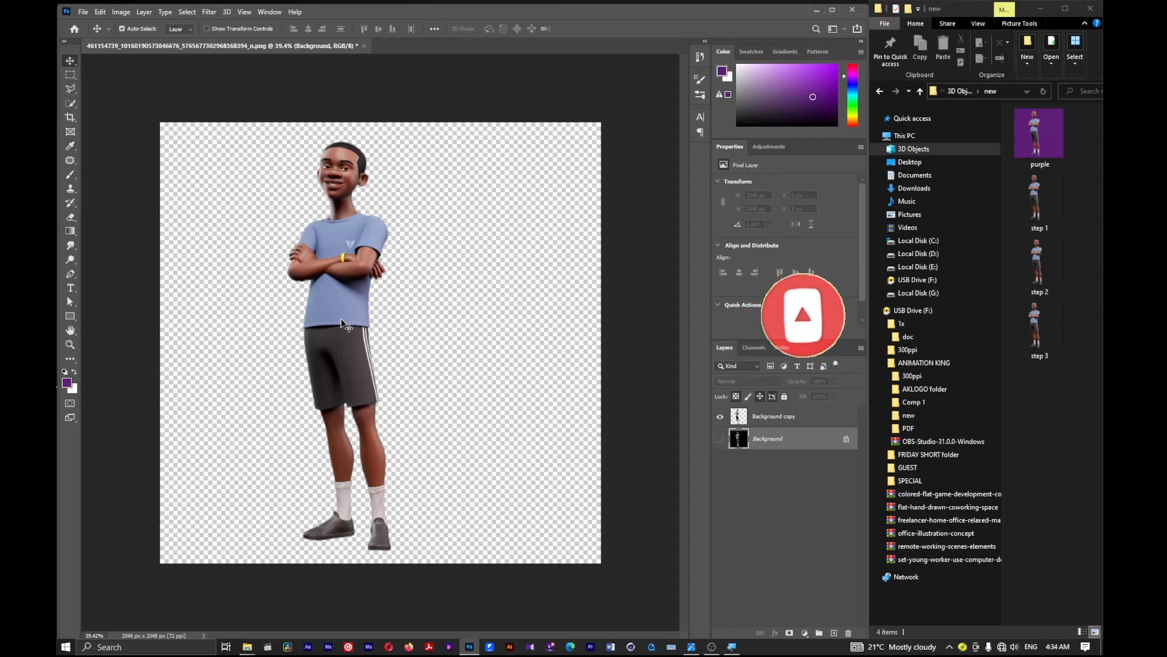
Step: Move the cutout character slightly to the right, towards the middle of the canvas
drag(309, 317, 366, 326)
key(ctrl+z)
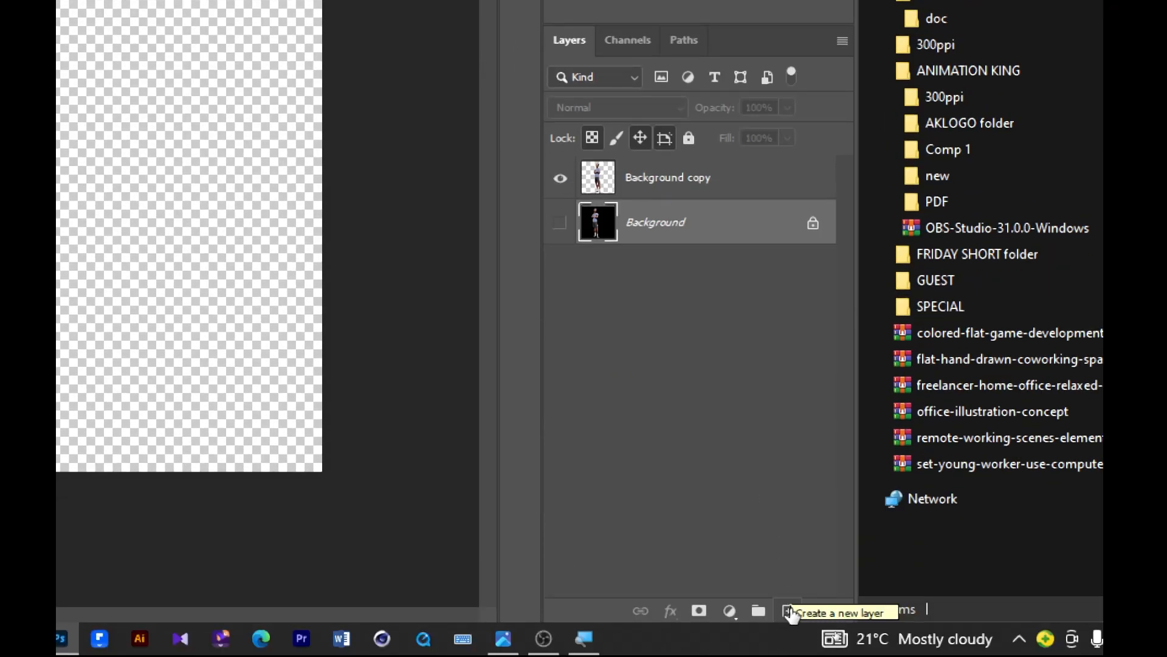
Step: Create a new layer between the character cutout and the Background layer and fill it with the purple foreground color
click(788, 610)
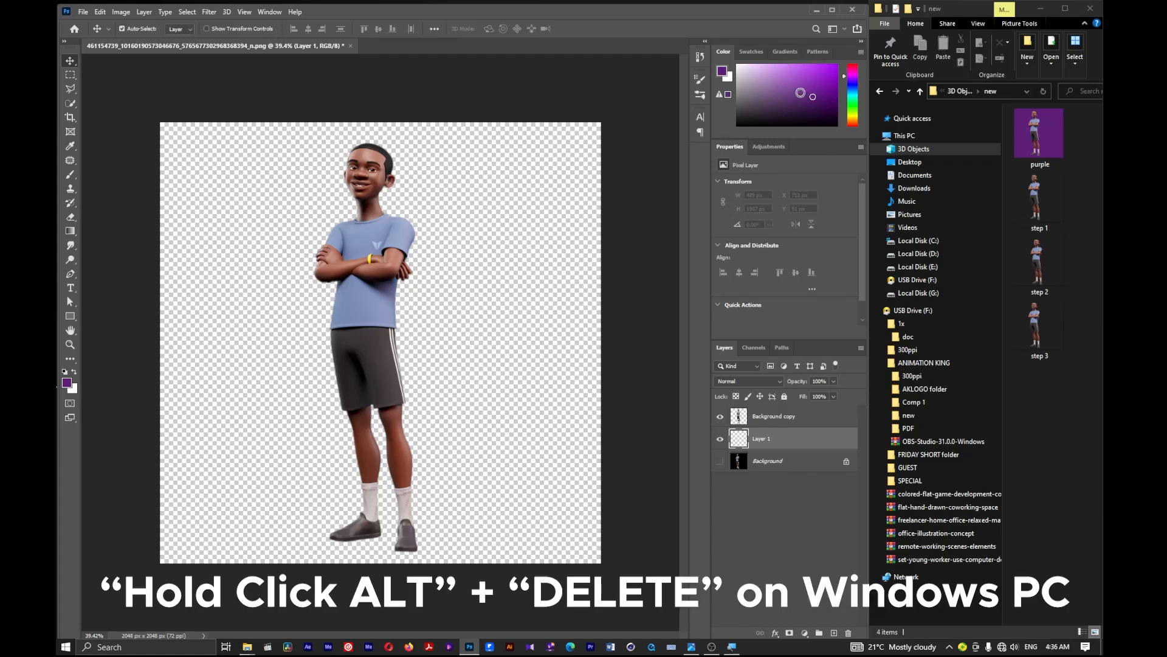
click(813, 96)
key(alt+Delete)
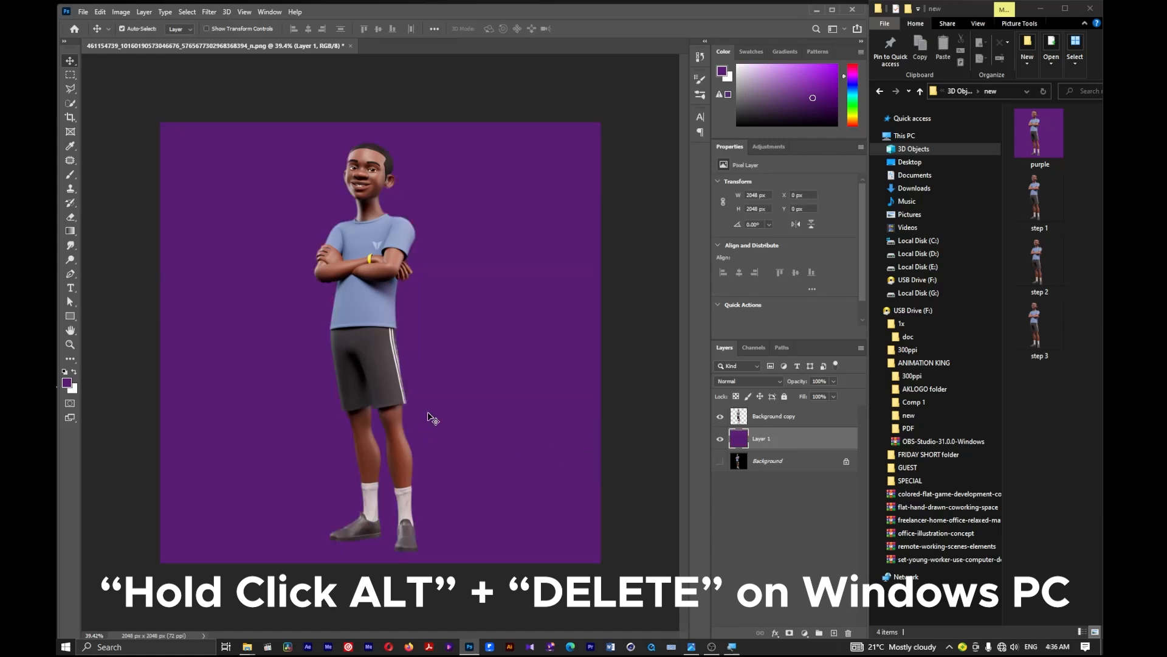
Step: Examine how the cutout character and its edges look against the purple background
scroll(402, 418, up, 1)
scroll(417, 387, down, 1)
scroll(413, 393, up, 1)
scroll(407, 396, down, 2)
scroll(407, 398, down, 2)
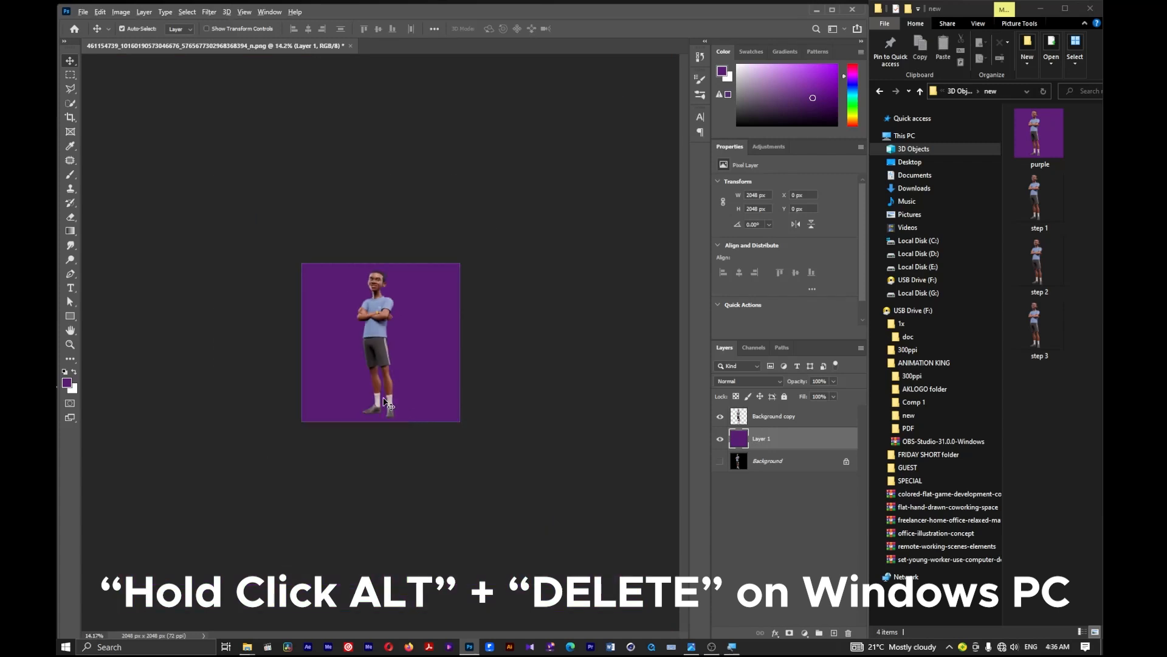
scroll(371, 340, up, 4)
scroll(367, 333, down, 3)
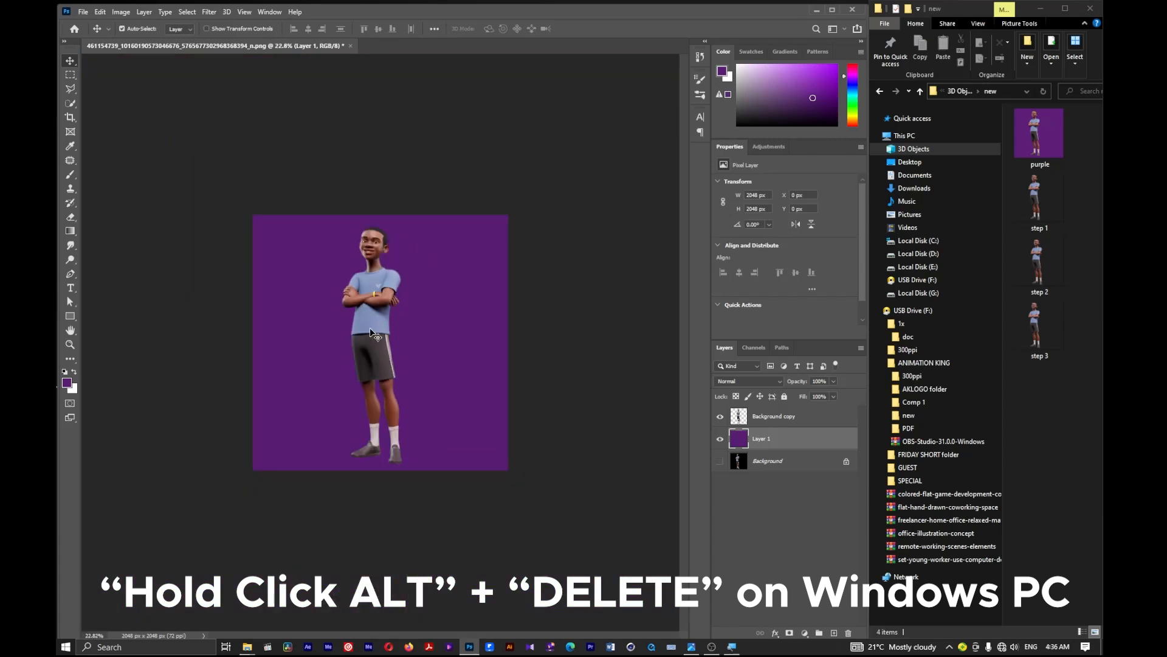
scroll(380, 338, up, 2)
scroll(383, 340, up, 1)
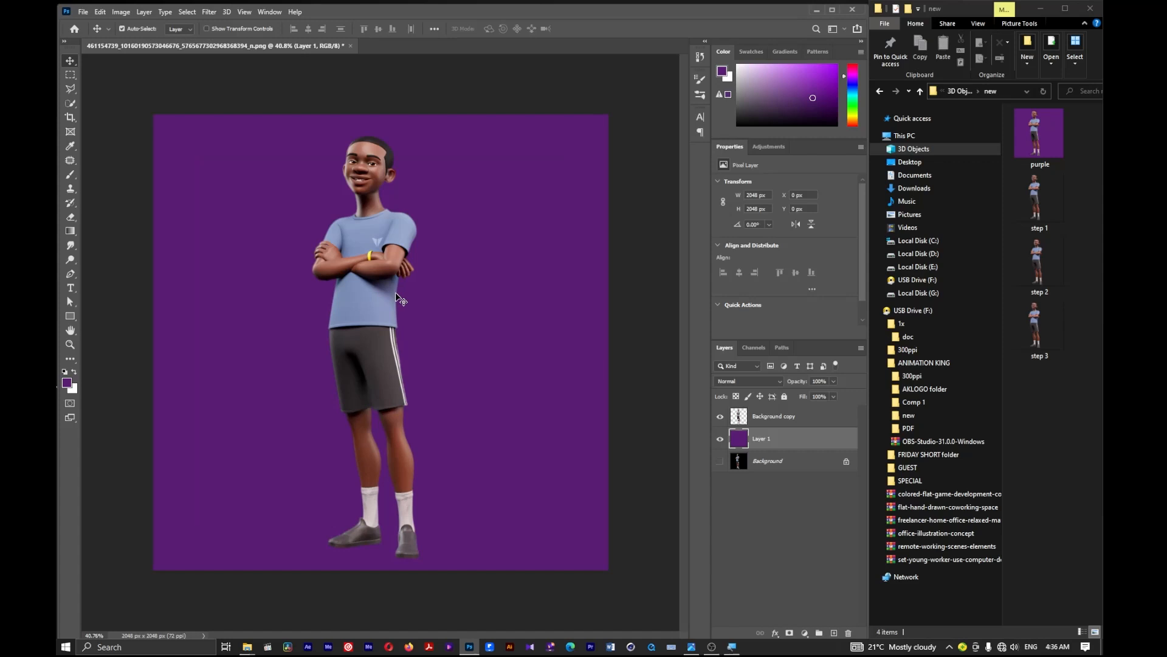
scroll(420, 255, down, 2)
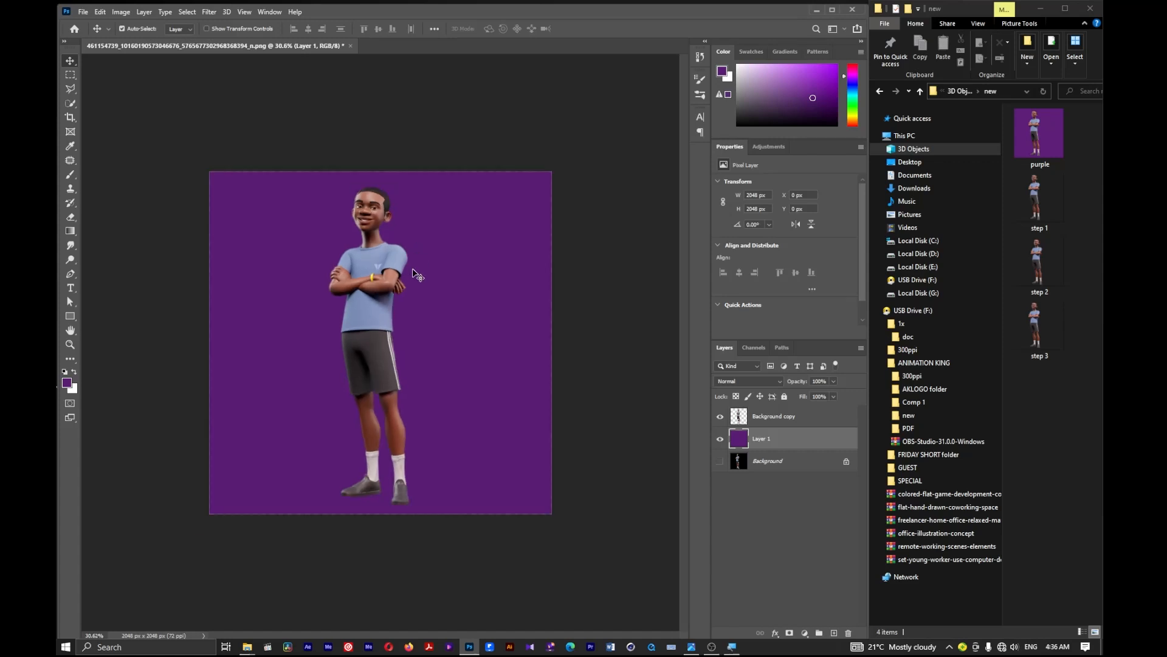
scroll(383, 396, up, 1)
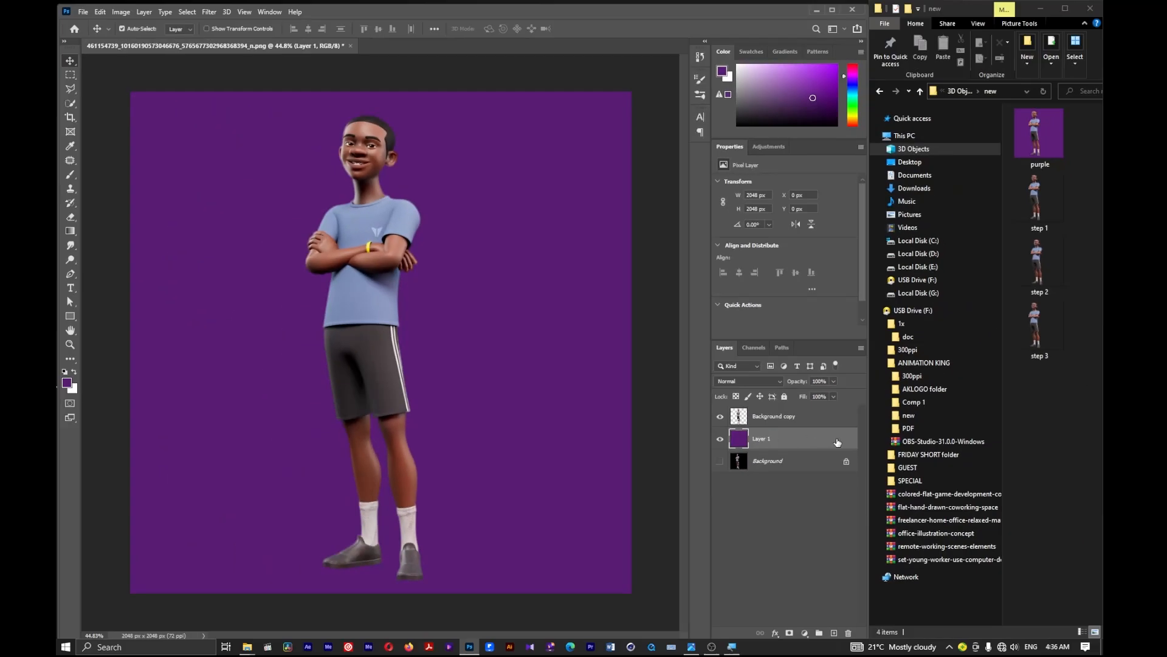
Step: Open the layer style settings of the purple Layer 1 and enable Gradient Overlay
double_click(837, 442)
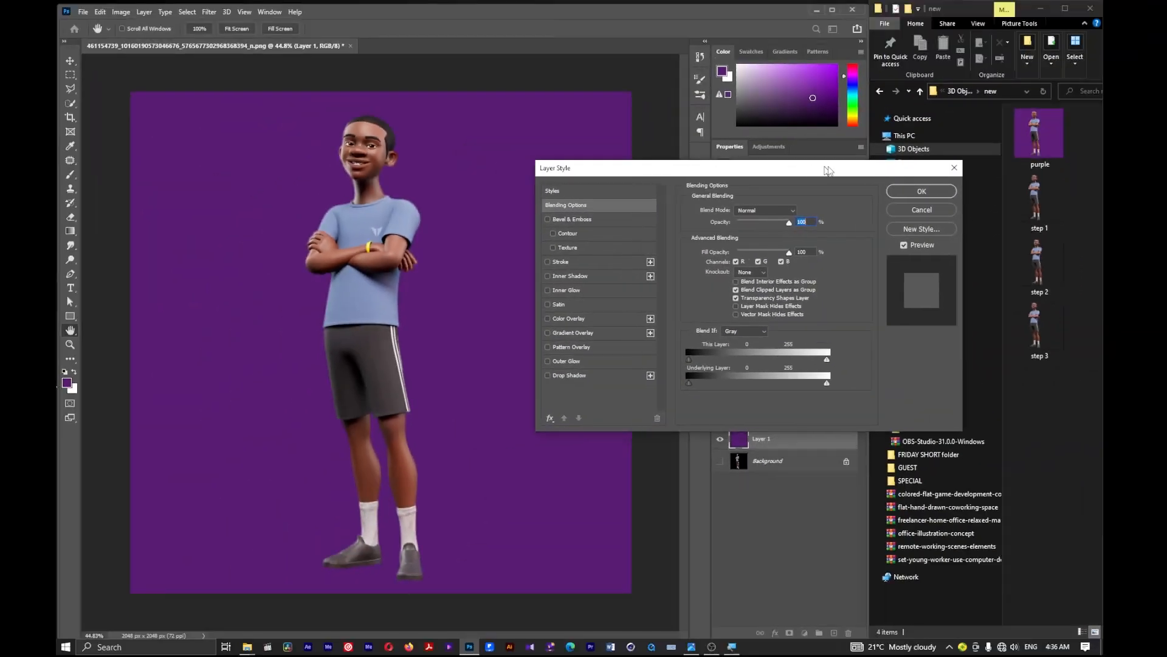
drag(823, 165, 873, 145)
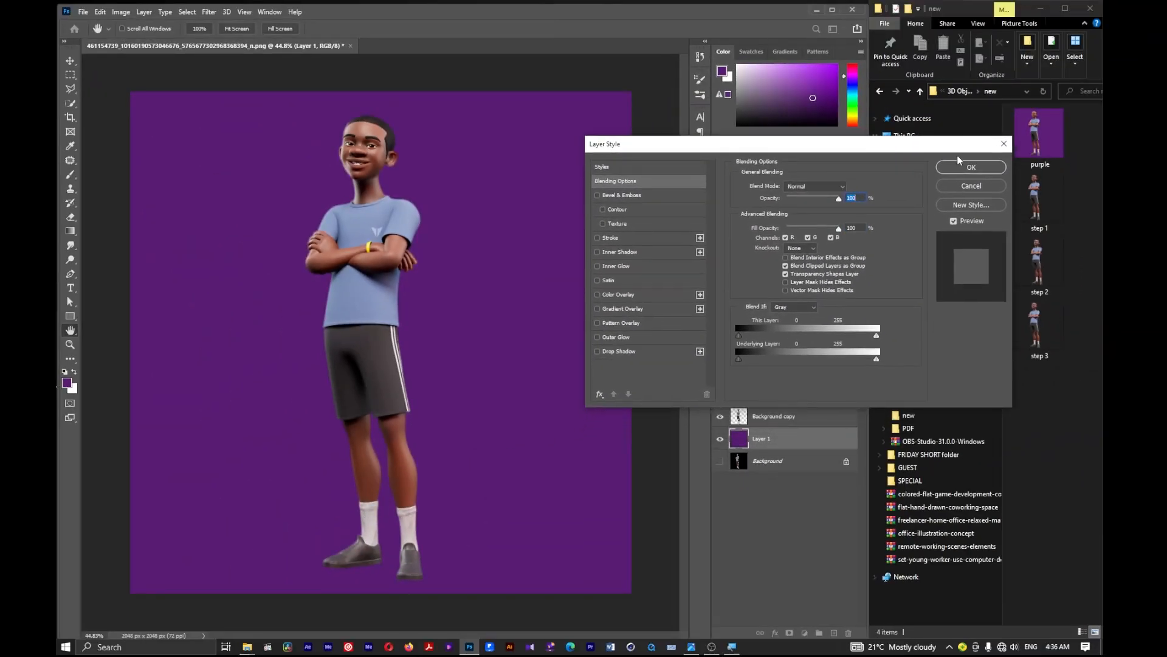
drag(867, 151, 867, 160)
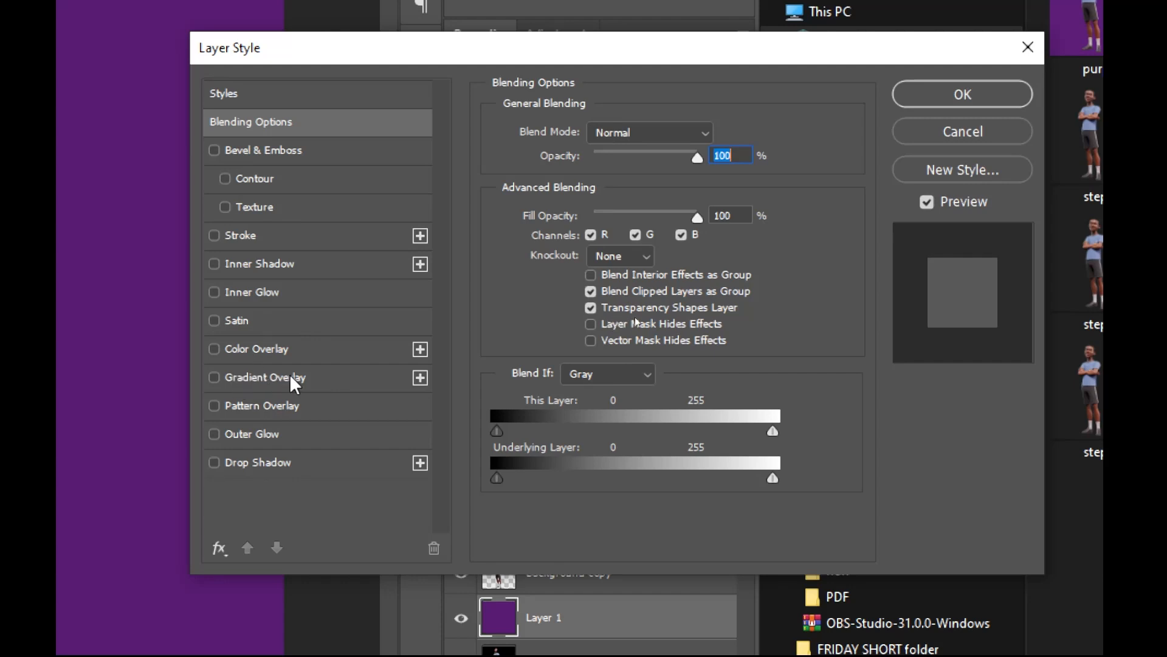
click(214, 377)
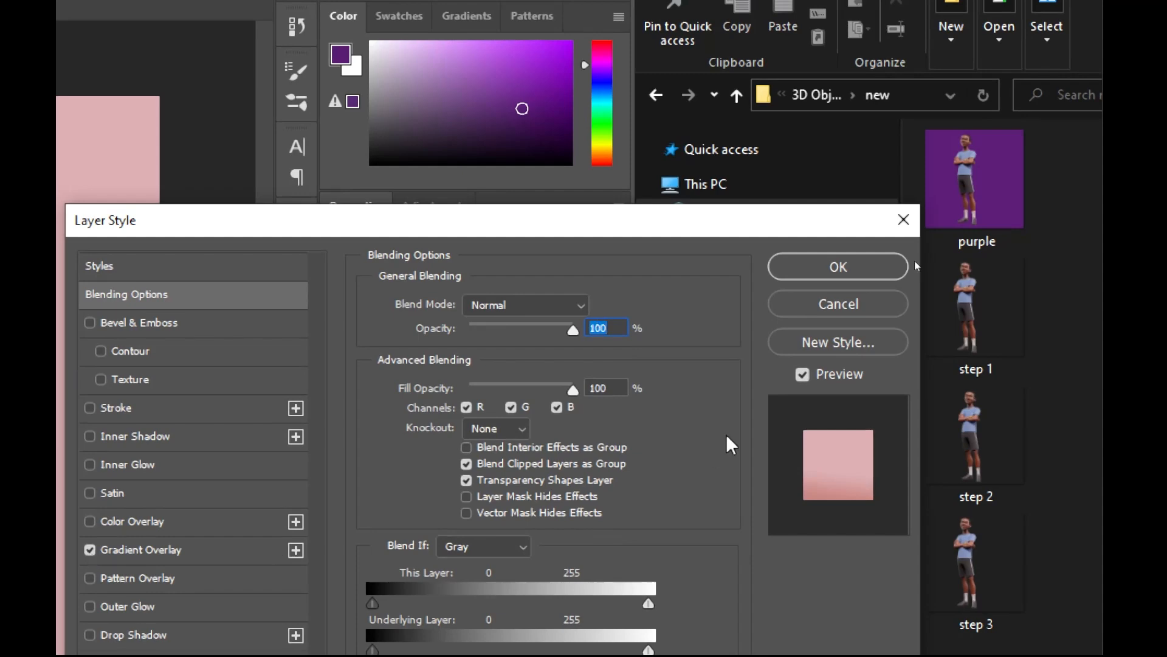
Step: Move the Layer Style dialog clear of the artwork so the whole canvas can be seen
drag(558, 220, 738, 76)
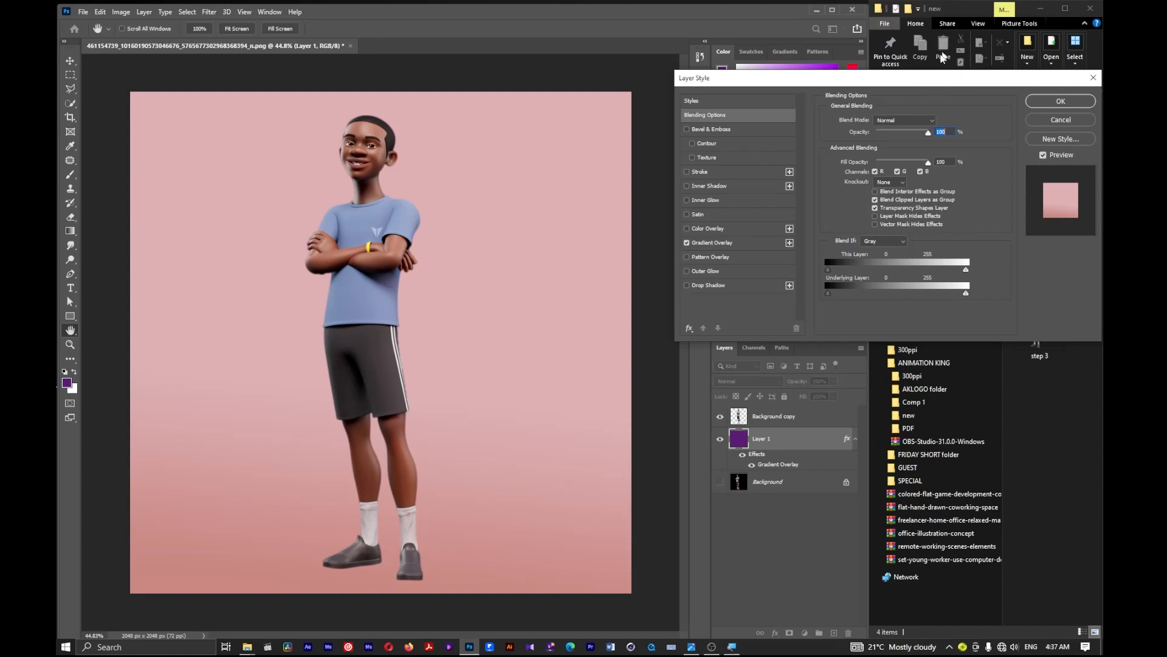
drag(953, 78, 920, 77)
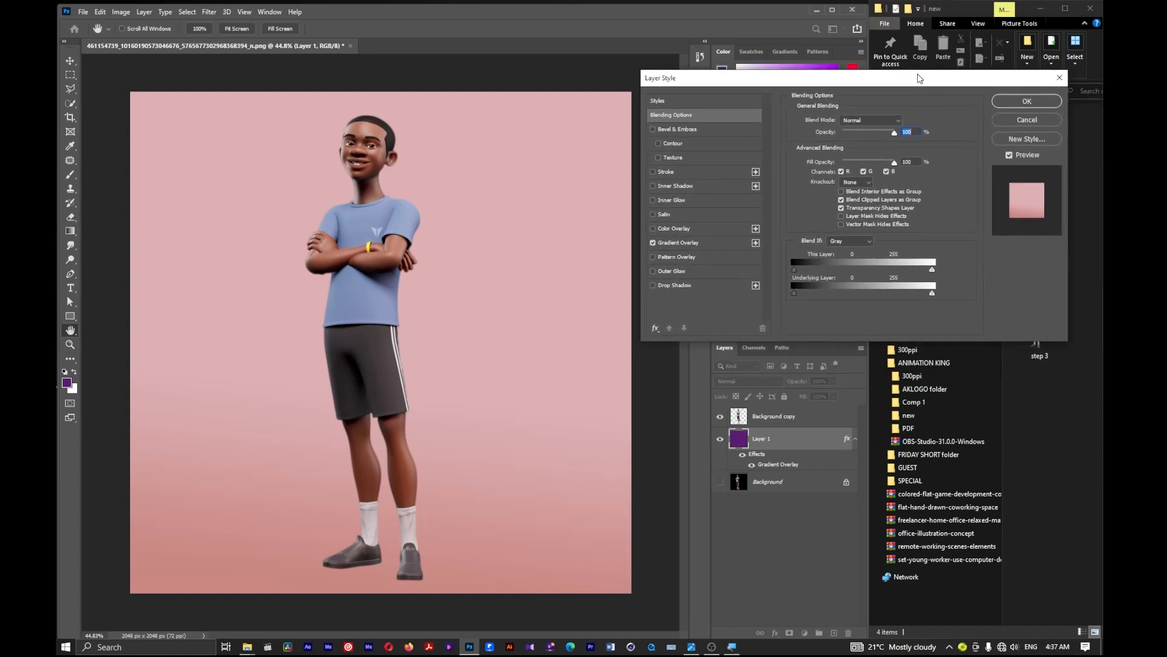
key(super)
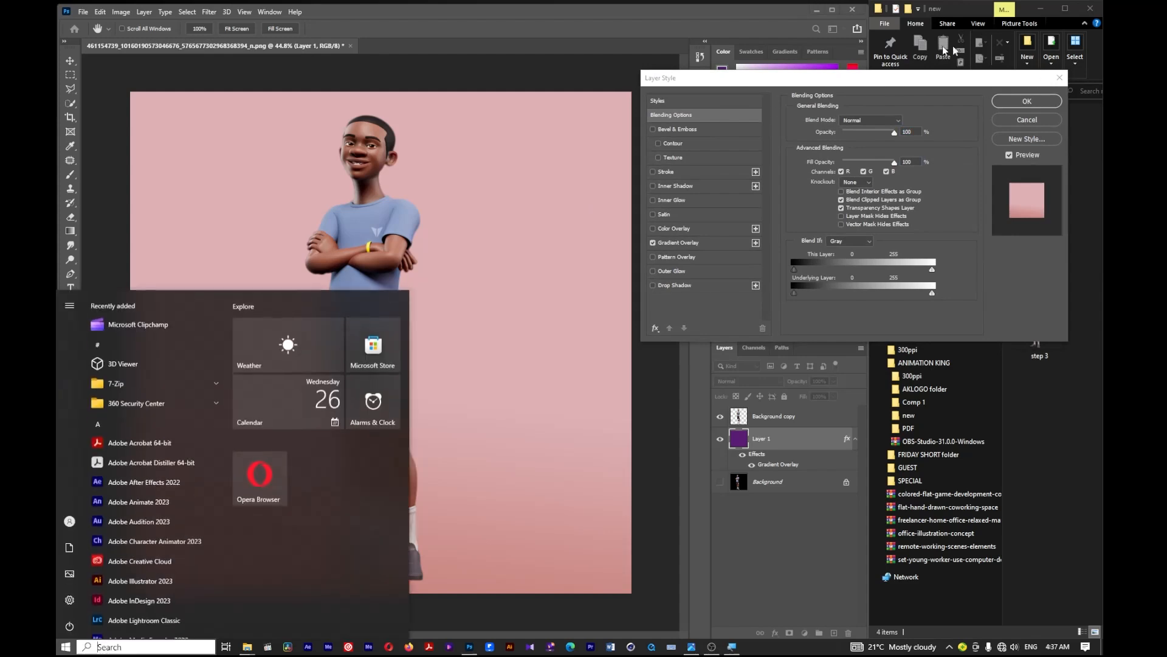
click(521, 252)
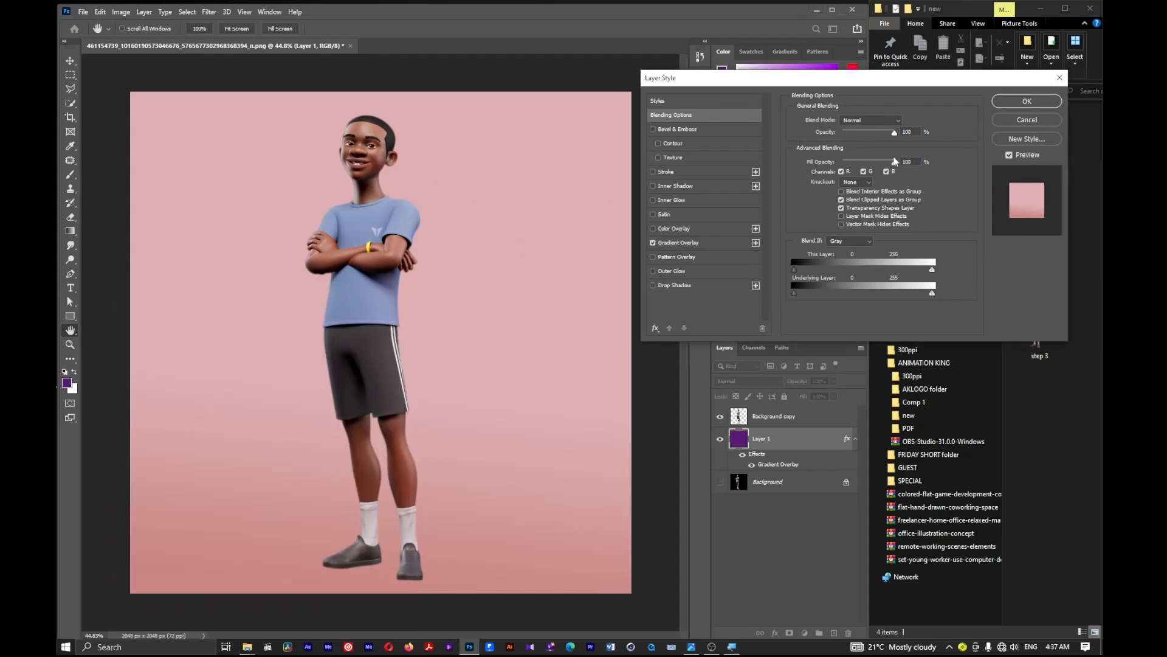
mouse_move(907, 79)
mouse_down()
mouse_move(908, 110)
mouse_move(922, 89)
mouse_move(899, 85)
mouse_move(911, 79)
mouse_up()
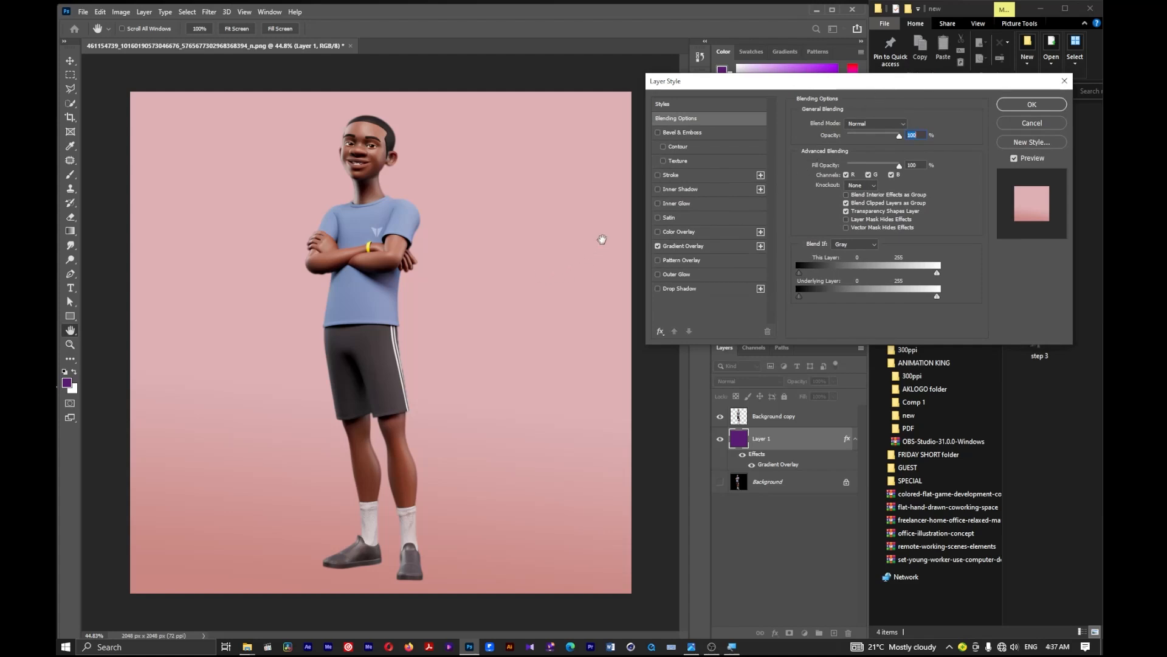
Step: Edit the Gradient Overlay's gradient and set its end color stop to near-black 080808
click(680, 245)
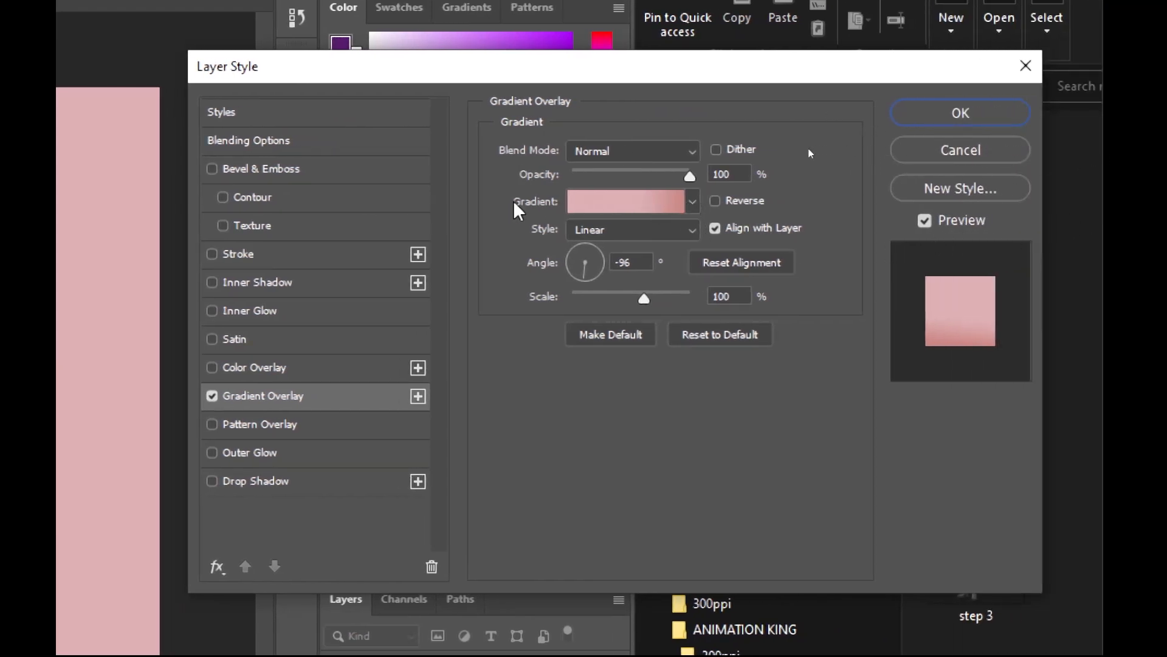
click(662, 200)
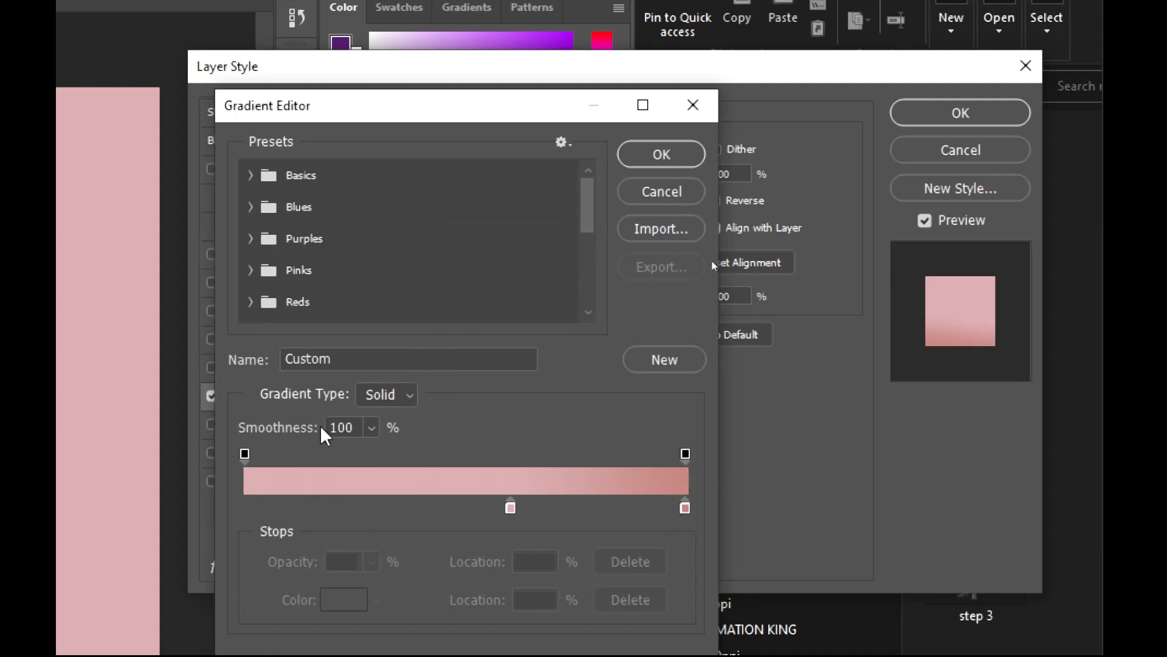
double_click(686, 507)
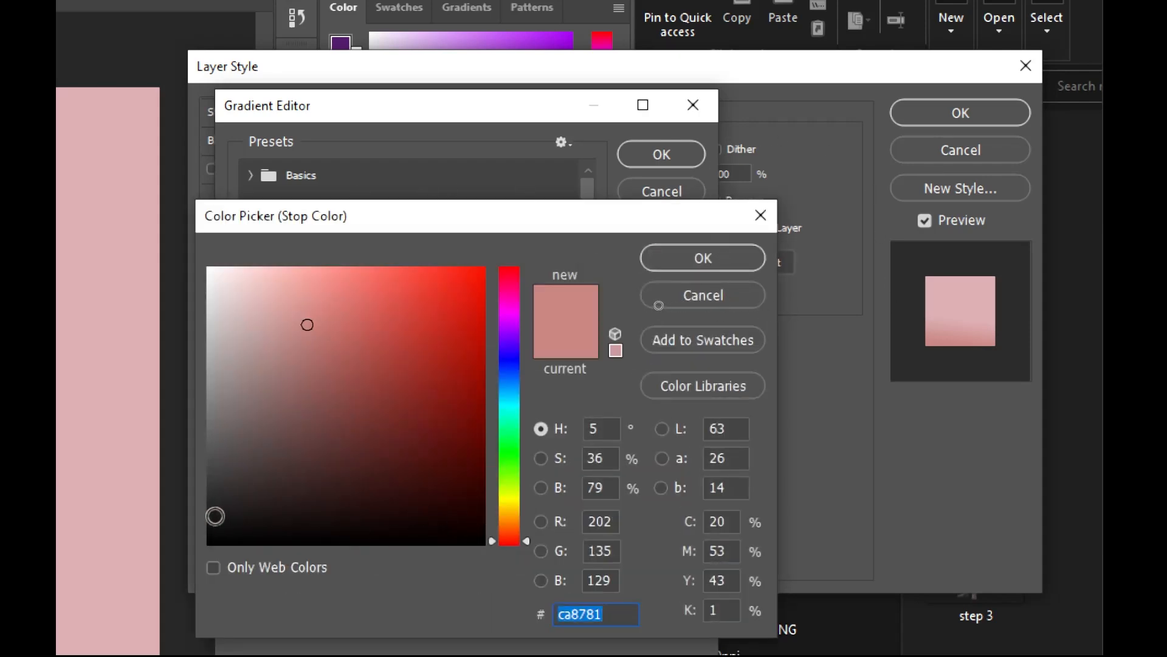
click(209, 537)
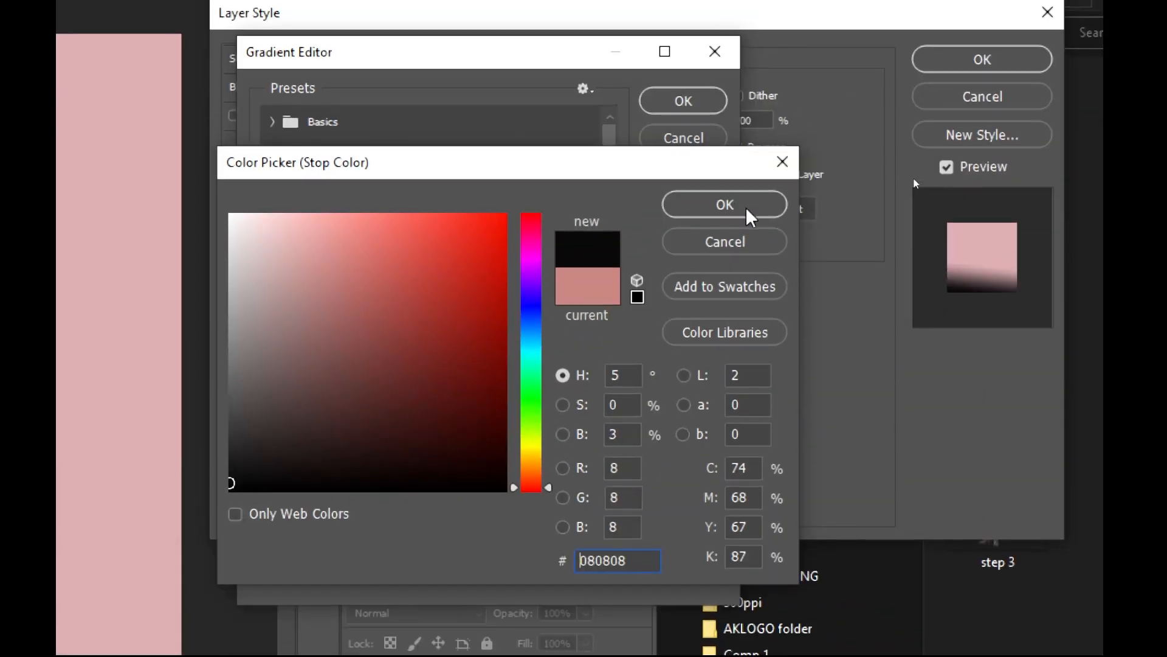
click(751, 214)
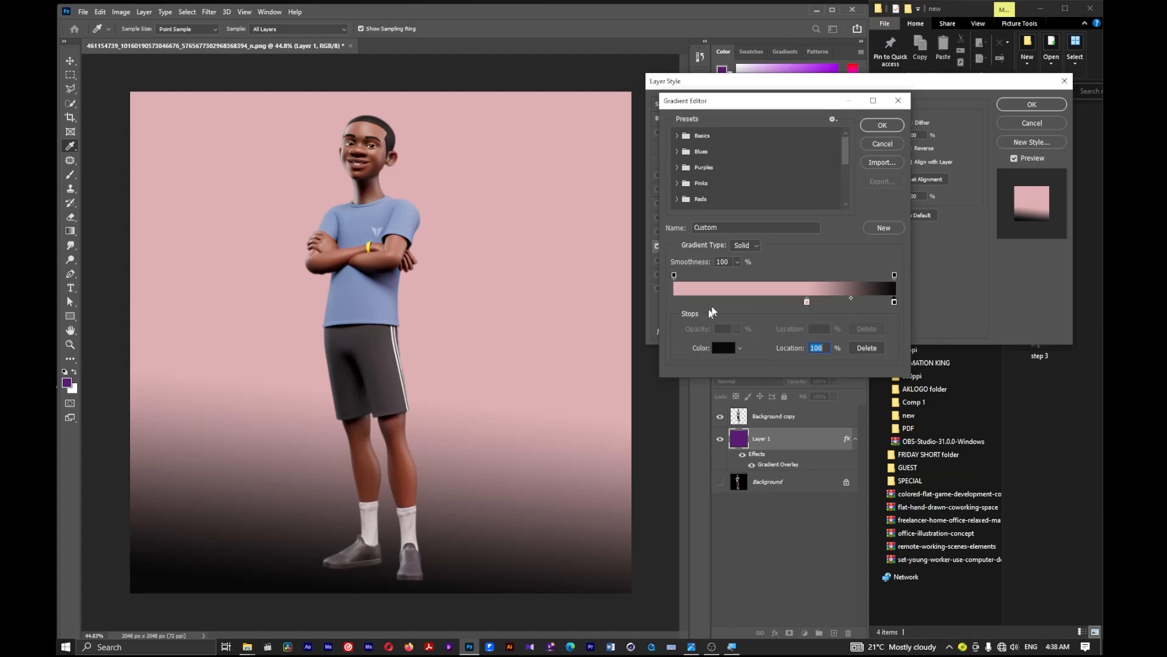
Step: Change the gradient's pink color stop to dark grey 3a3939
click(807, 302)
double_click(807, 302)
drag(794, 157, 677, 353)
mouse_move(558, 476)
mouse_down()
mouse_move(539, 473)
mouse_move(540, 485)
mouse_up()
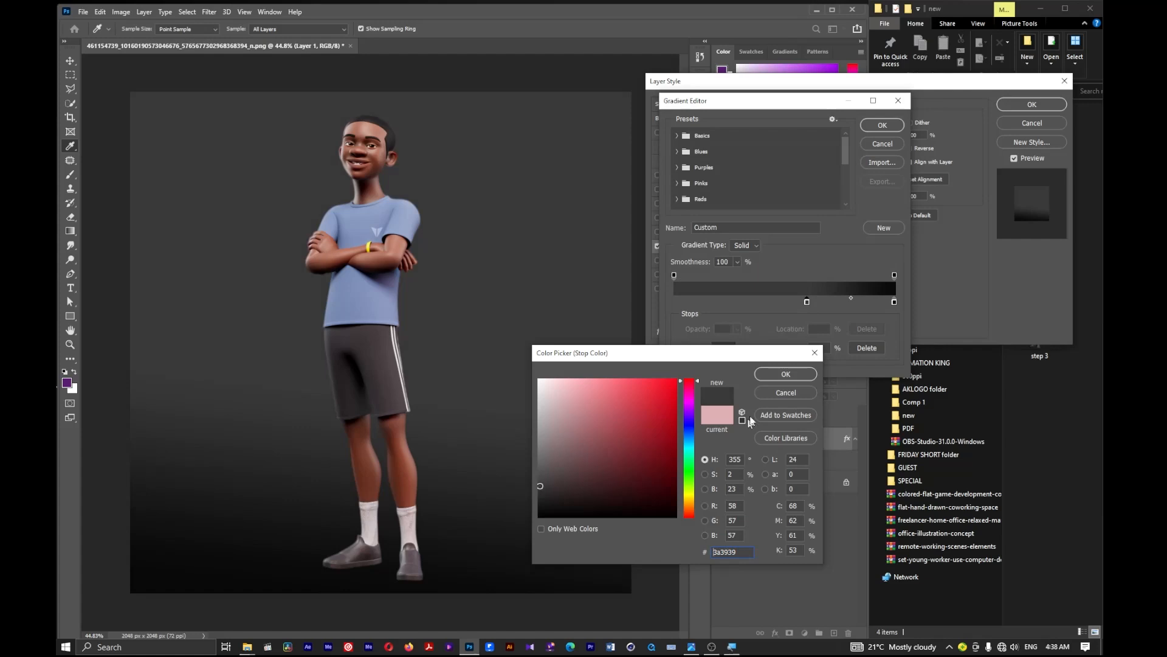
click(785, 375)
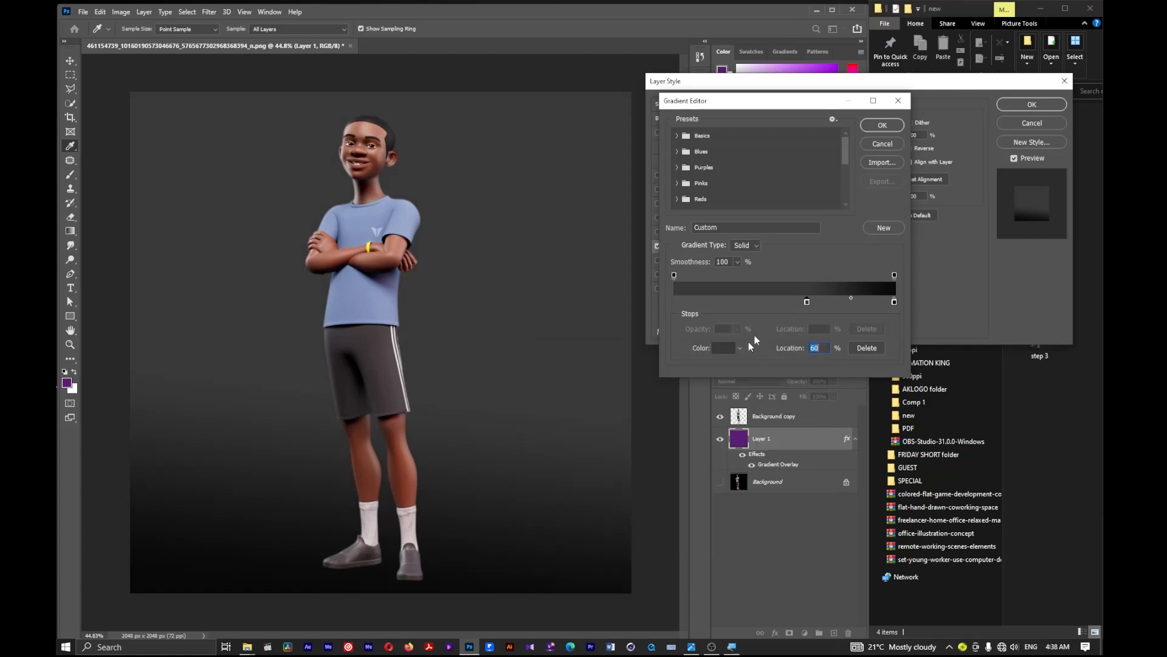
Step: Shift the dark grey color stop to a location of 29% and accept the edited gradient
drag(809, 309, 709, 301)
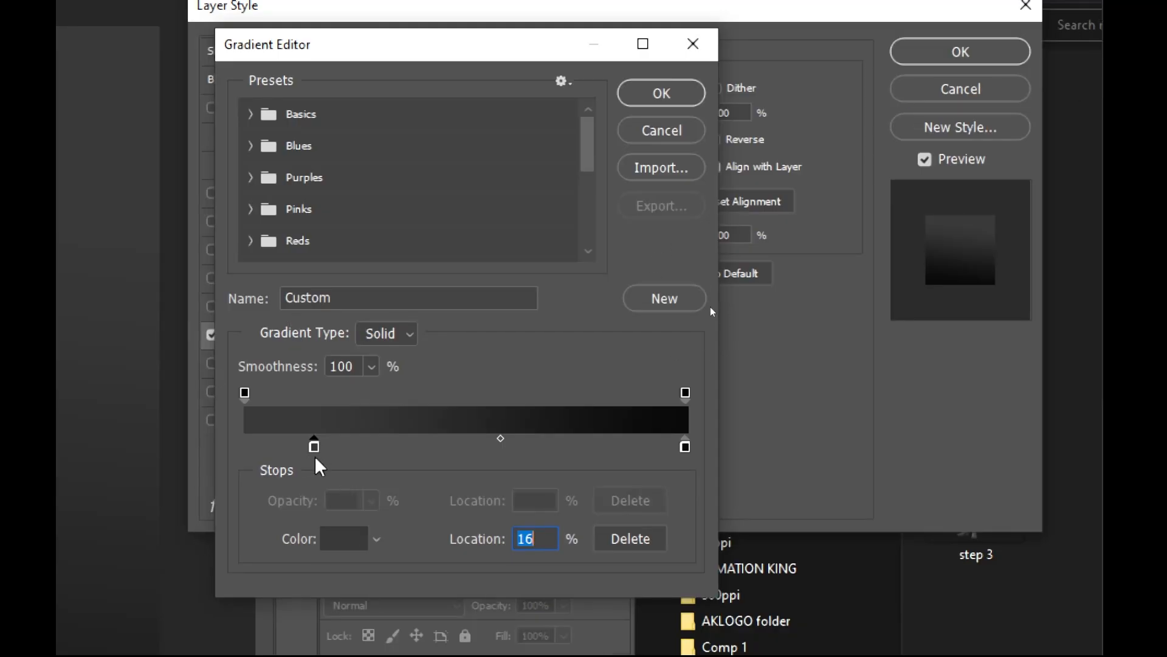
drag(315, 448, 408, 446)
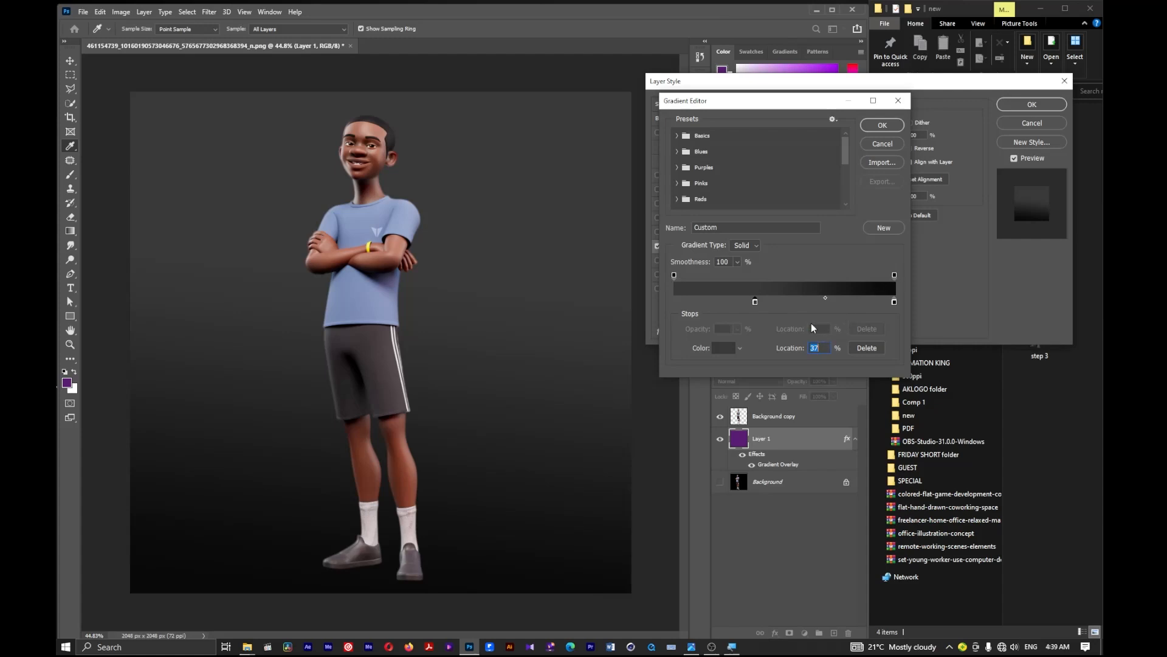
drag(756, 306, 677, 304)
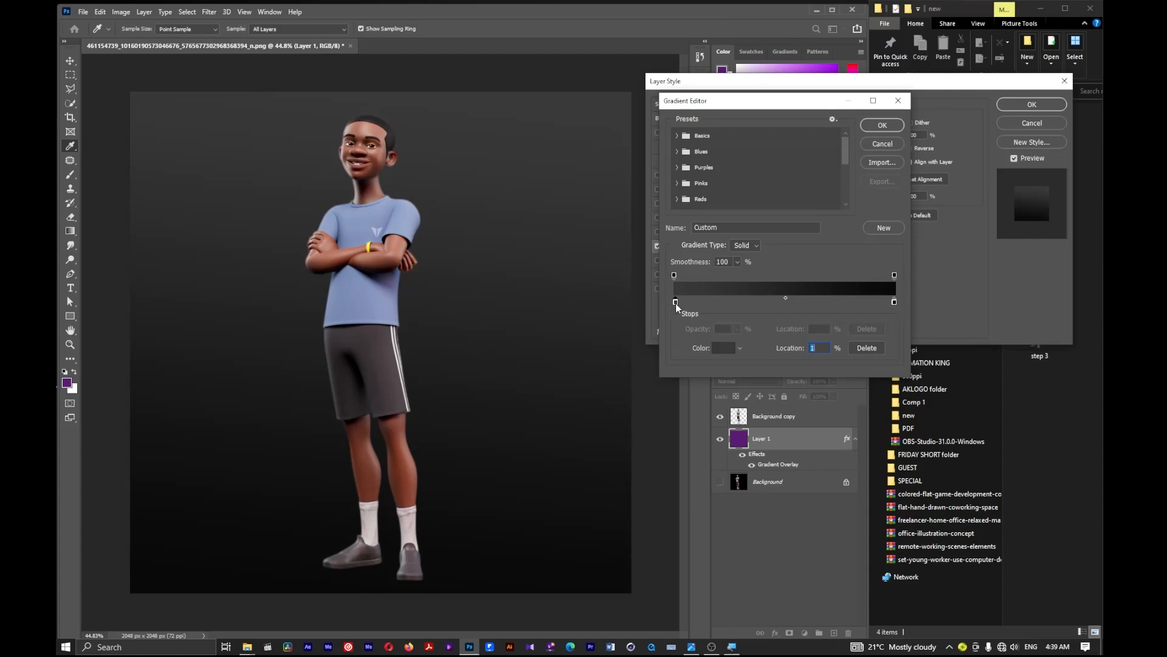
drag(676, 303, 723, 308)
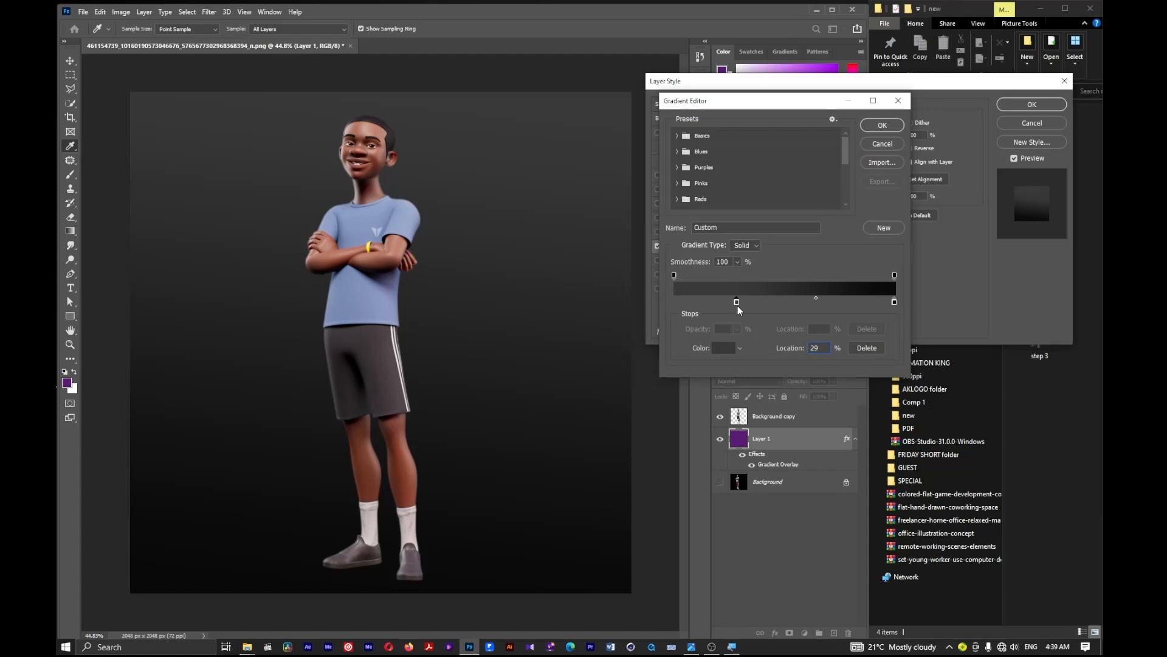
drag(738, 306, 738, 305)
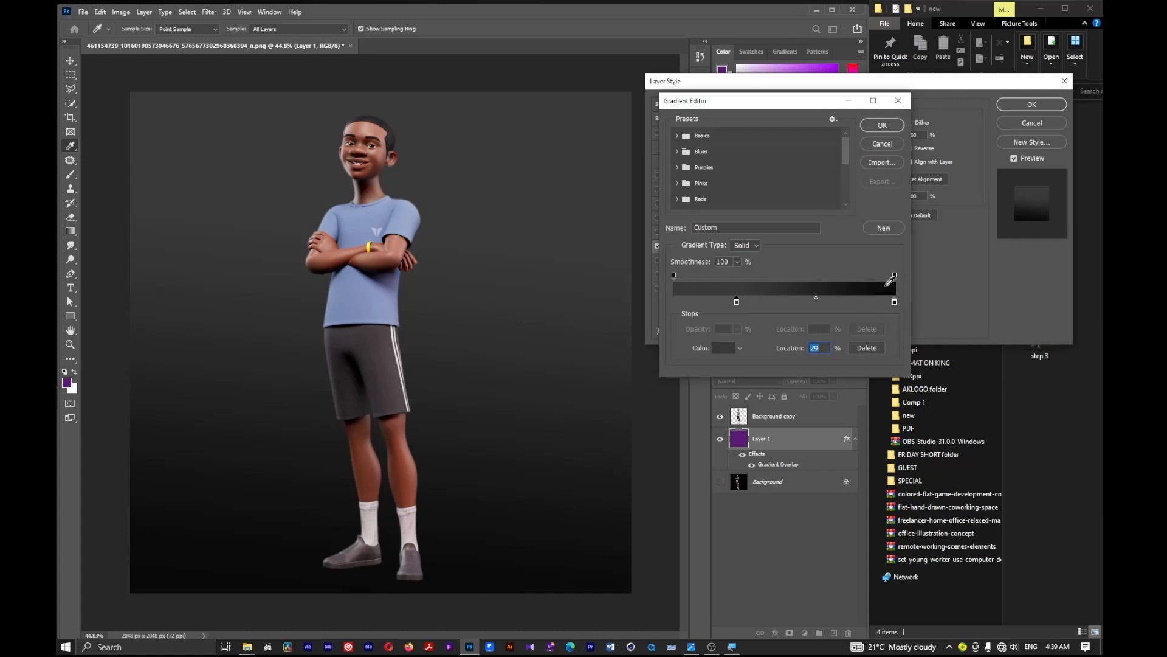
click(887, 129)
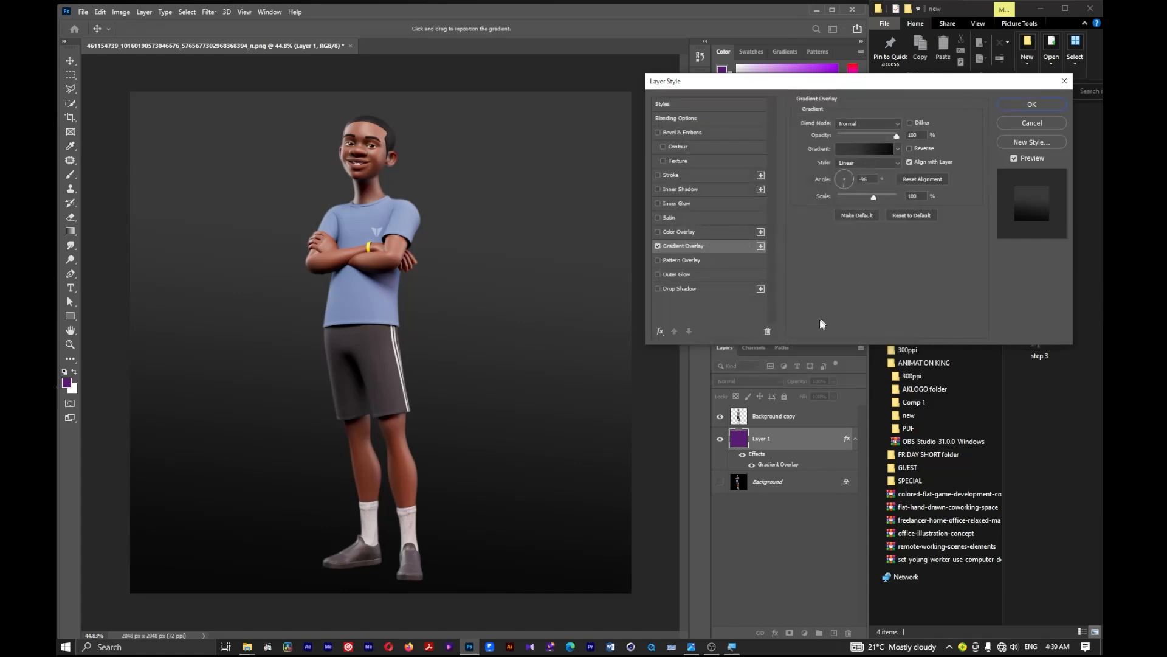
drag(905, 83, 819, 134)
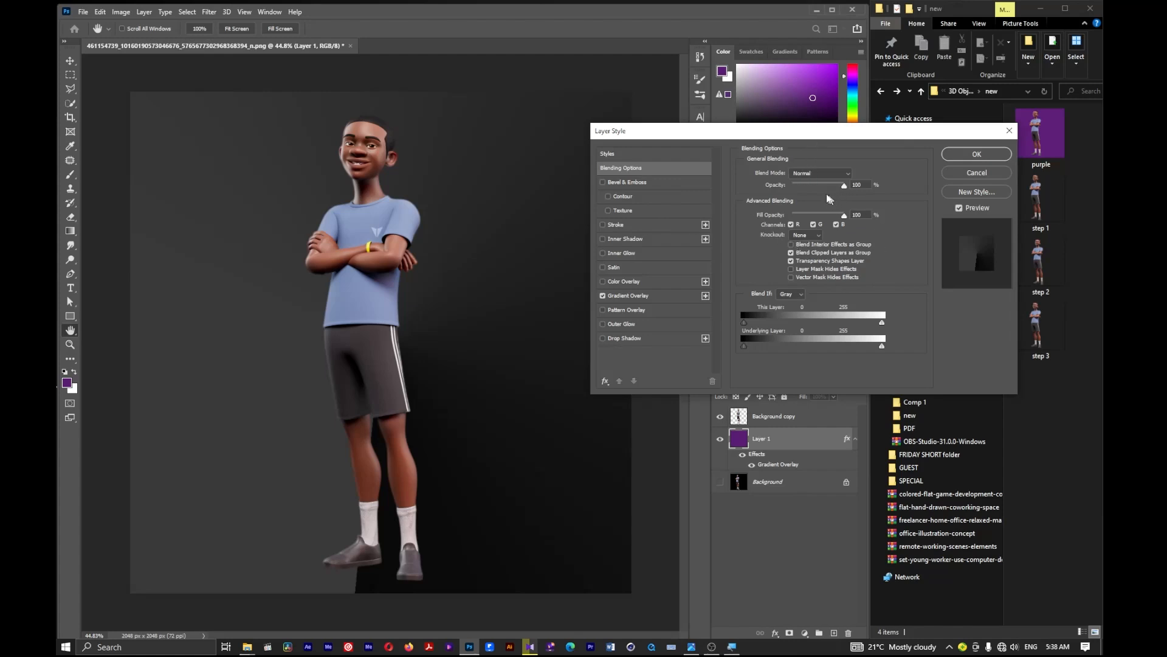
Step: Try the Reflected and Diamond styles in the background layer's Gradient Overlay and settle on Radial
click(631, 294)
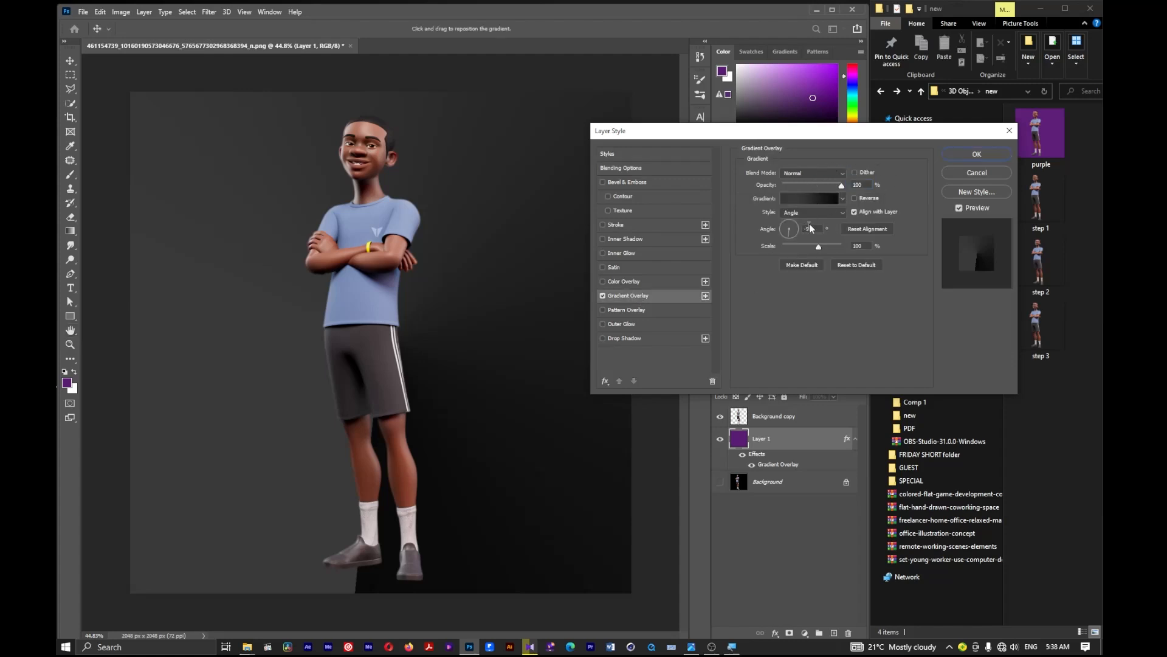
click(840, 212)
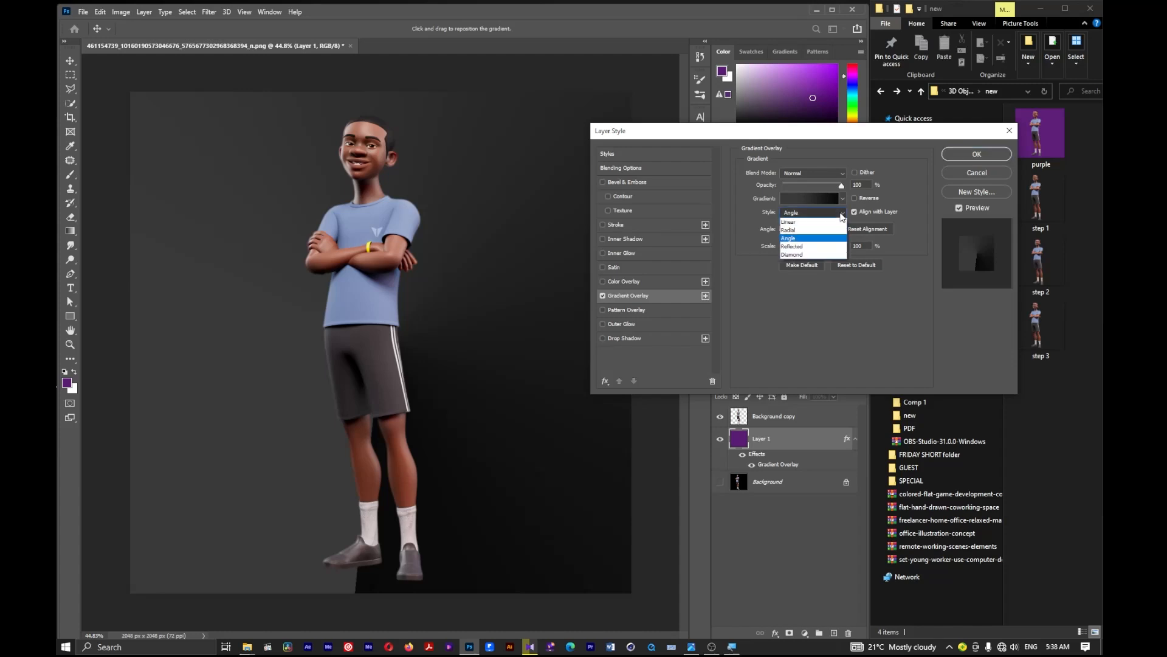
click(796, 241)
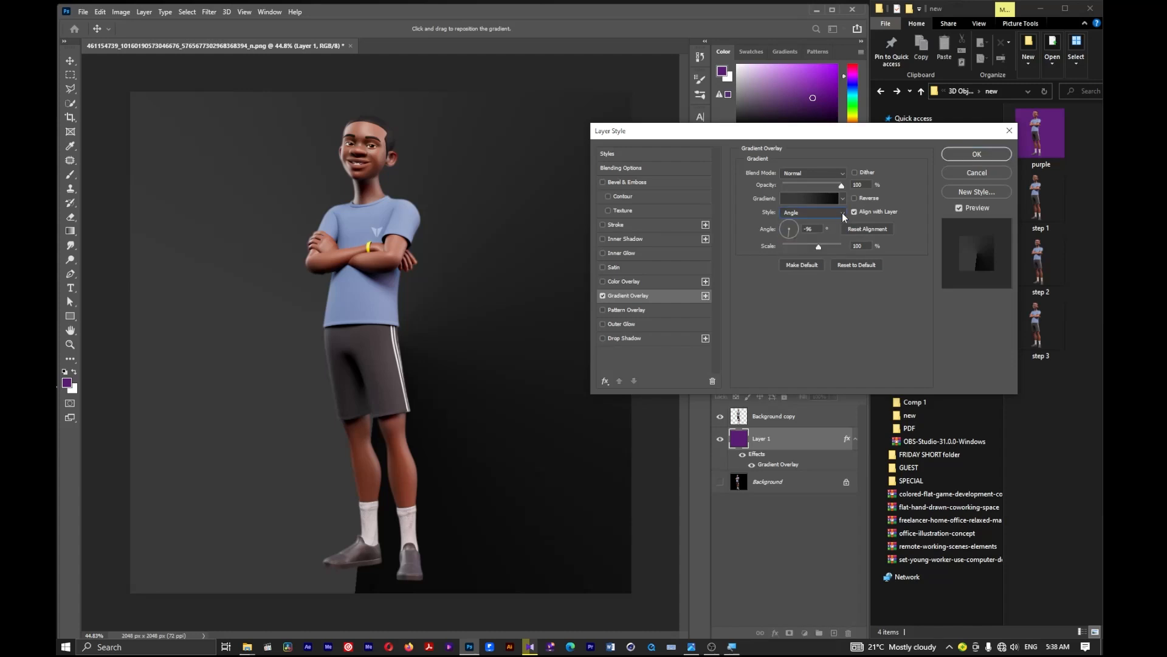
click(843, 214)
click(800, 247)
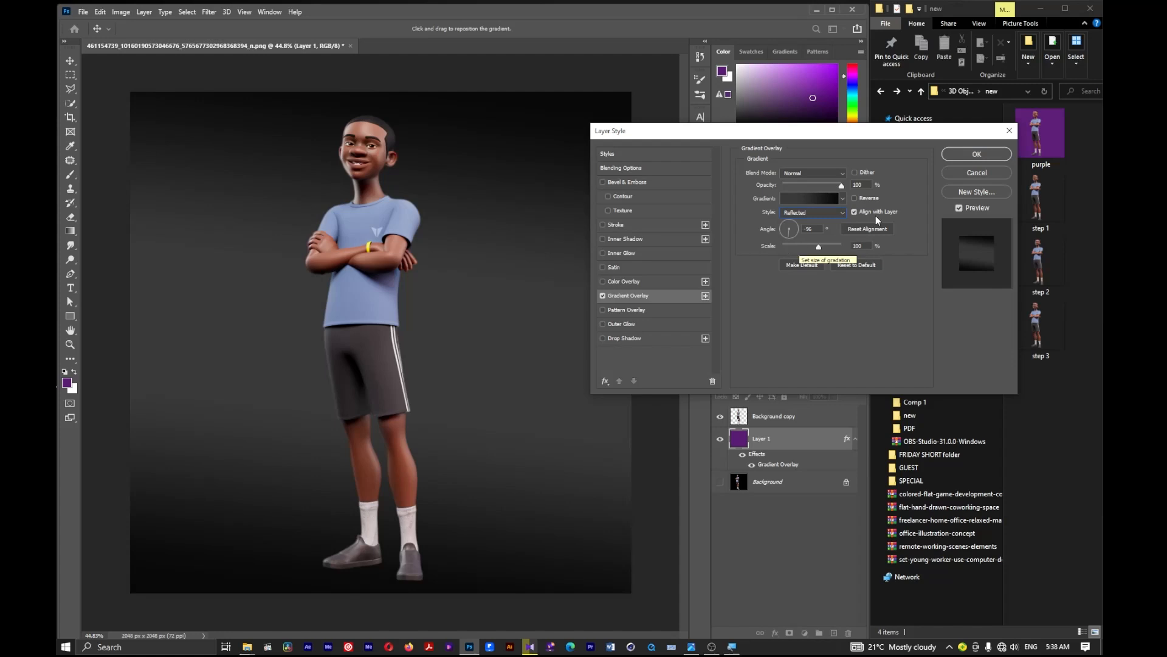
click(840, 213)
click(800, 255)
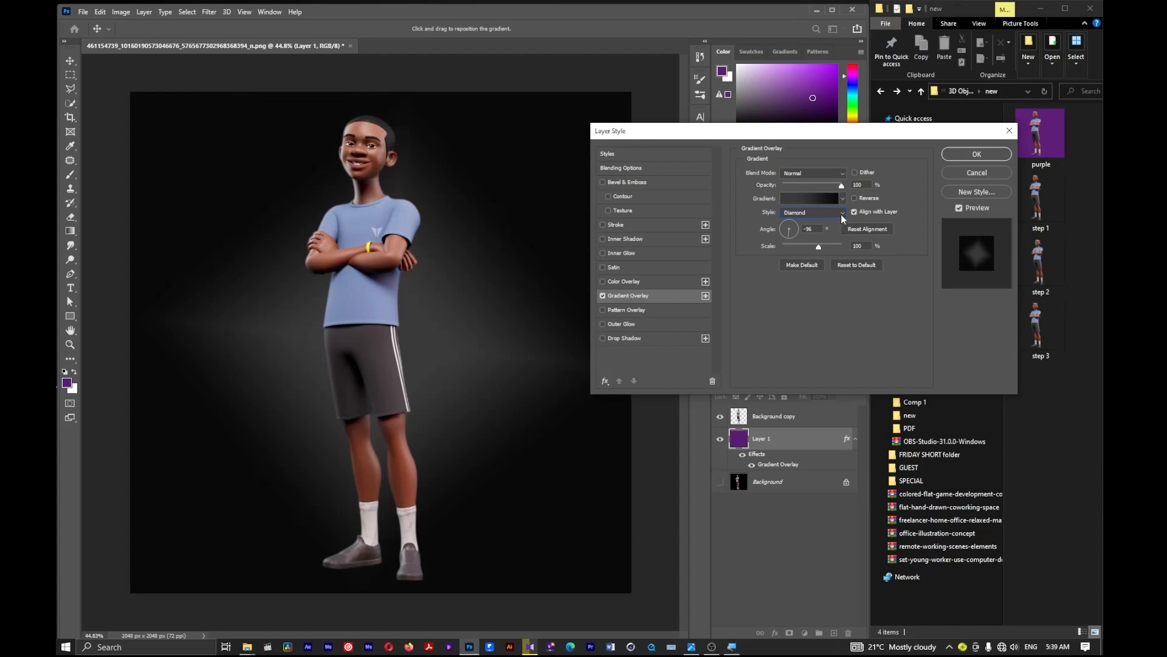
click(841, 215)
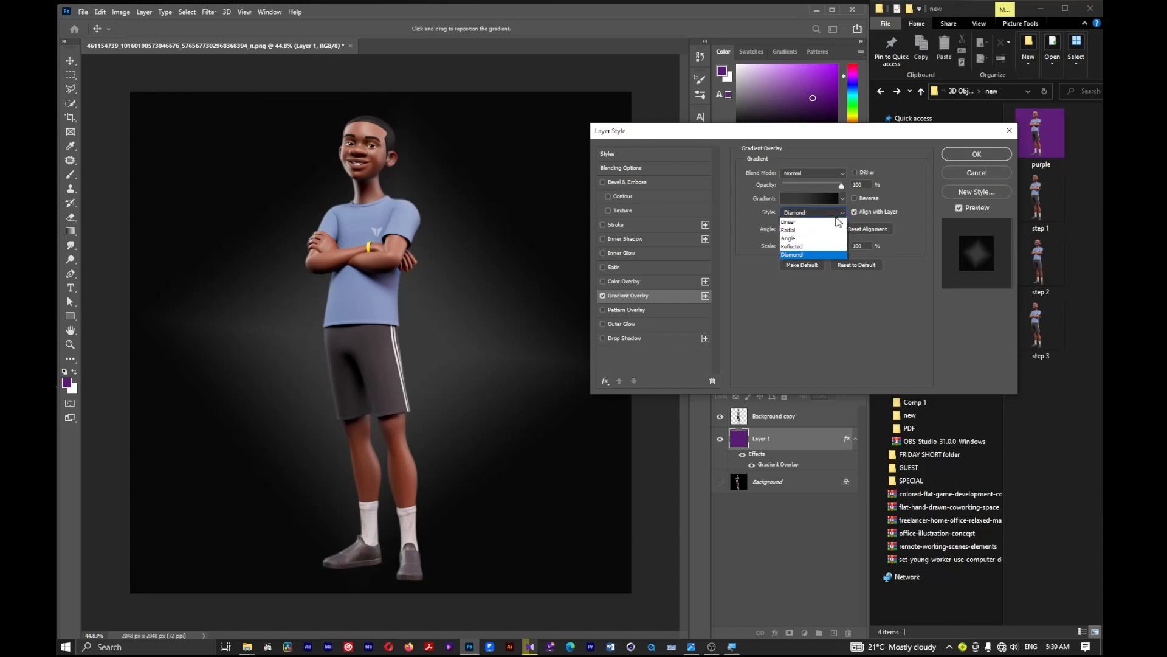
click(800, 231)
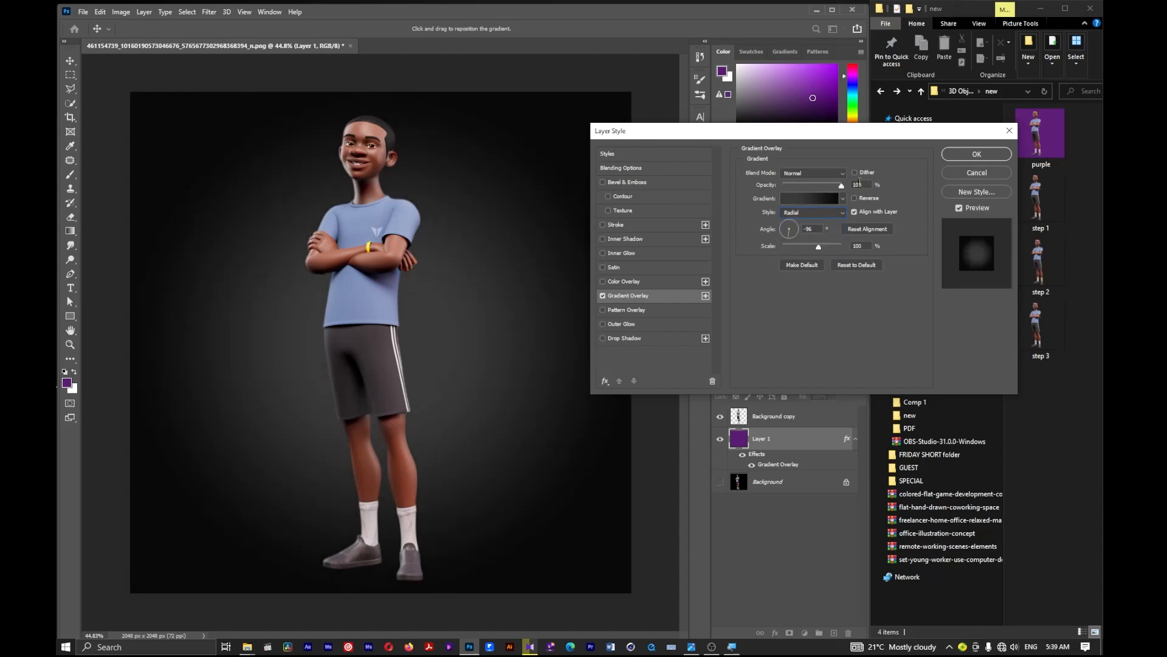
Step: Set the radial Gradient Overlay's angle to -149° and its scale to 150%
drag(828, 131, 883, 115)
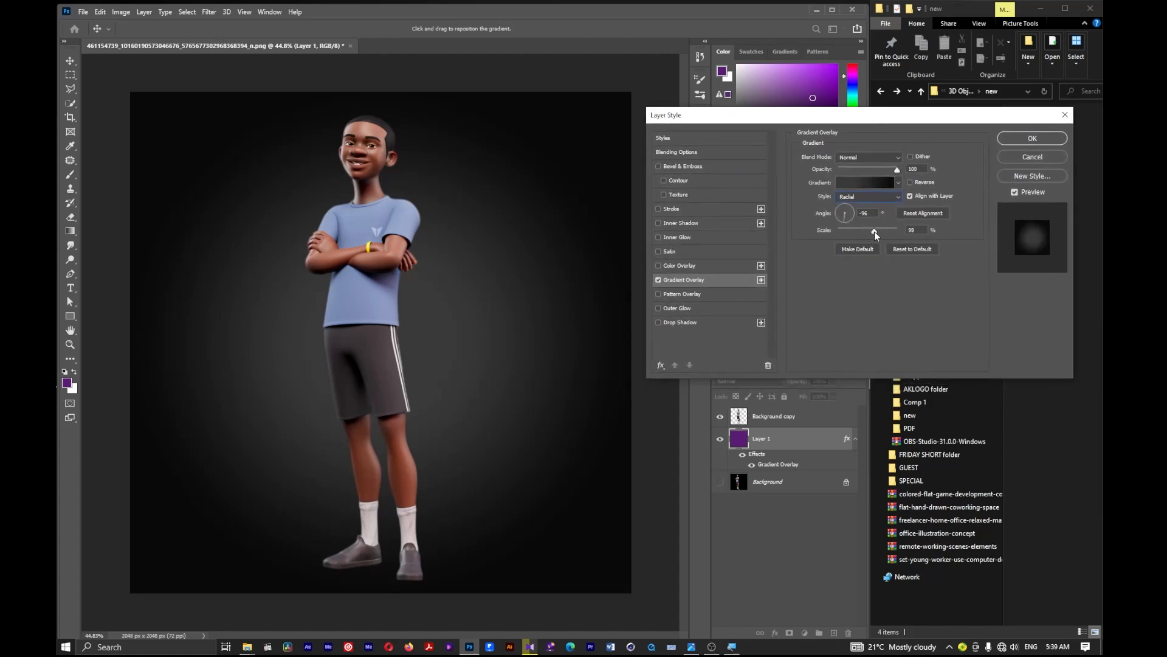
drag(874, 232, 914, 223)
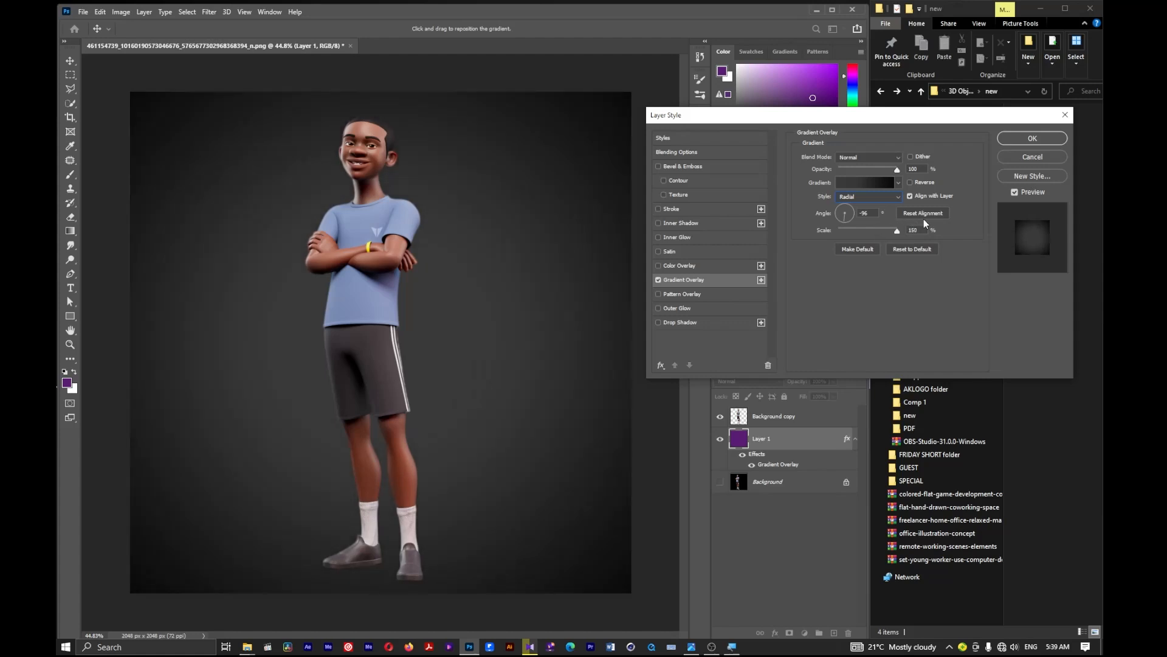
click(914, 229)
mouse_move(844, 220)
mouse_down()
mouse_move(826, 194)
mouse_move(841, 231)
mouse_move(853, 216)
mouse_up()
mouse_move(897, 231)
mouse_down()
mouse_move(859, 230)
mouse_move(899, 234)
mouse_up()
mouse_move(853, 226)
mouse_down()
mouse_move(834, 217)
mouse_move(879, 231)
mouse_move(868, 231)
mouse_up()
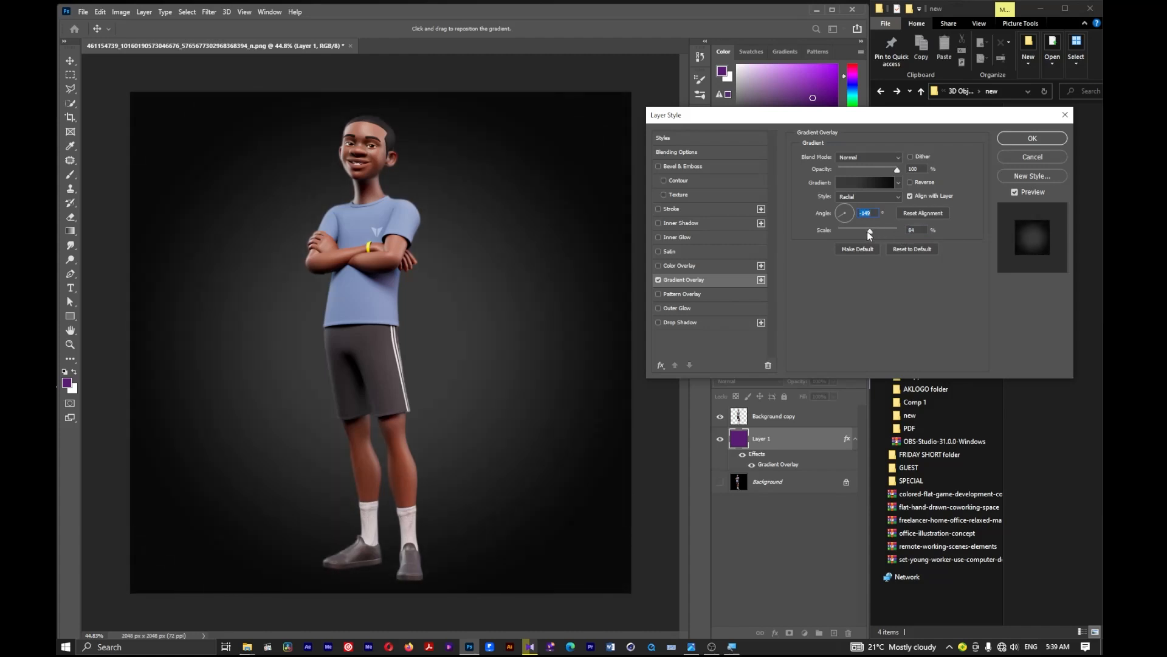
click(897, 230)
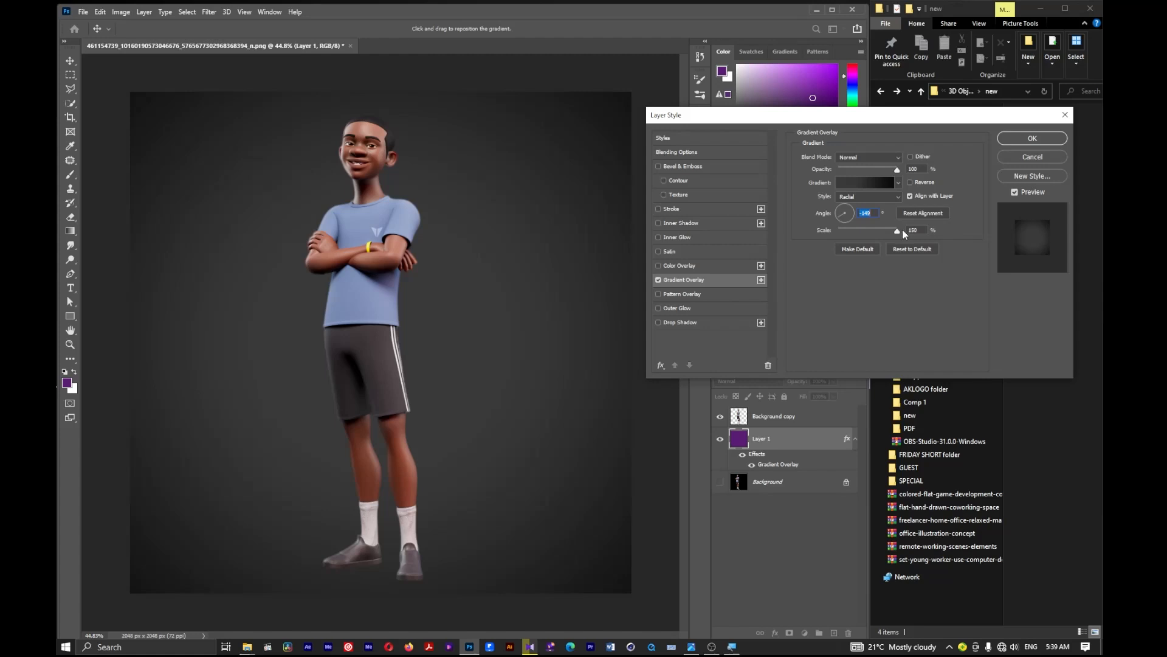
double_click(920, 230)
Step: Move the gradient's dark grey color stop to a location of 55% and apply the layer style
click(900, 183)
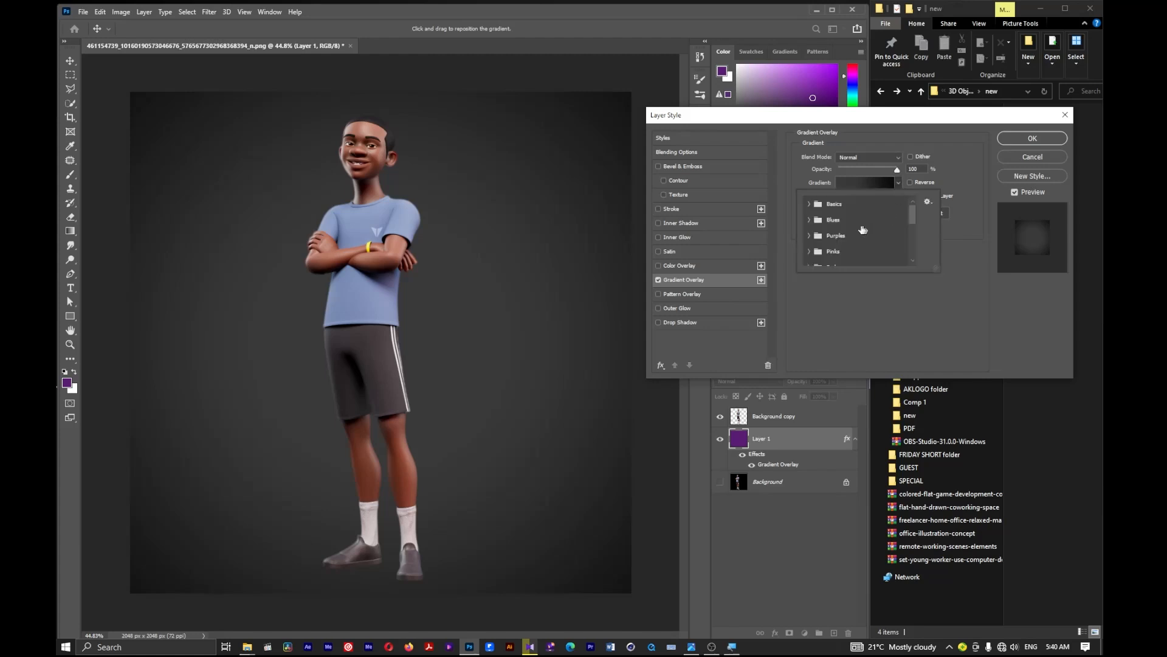
click(958, 169)
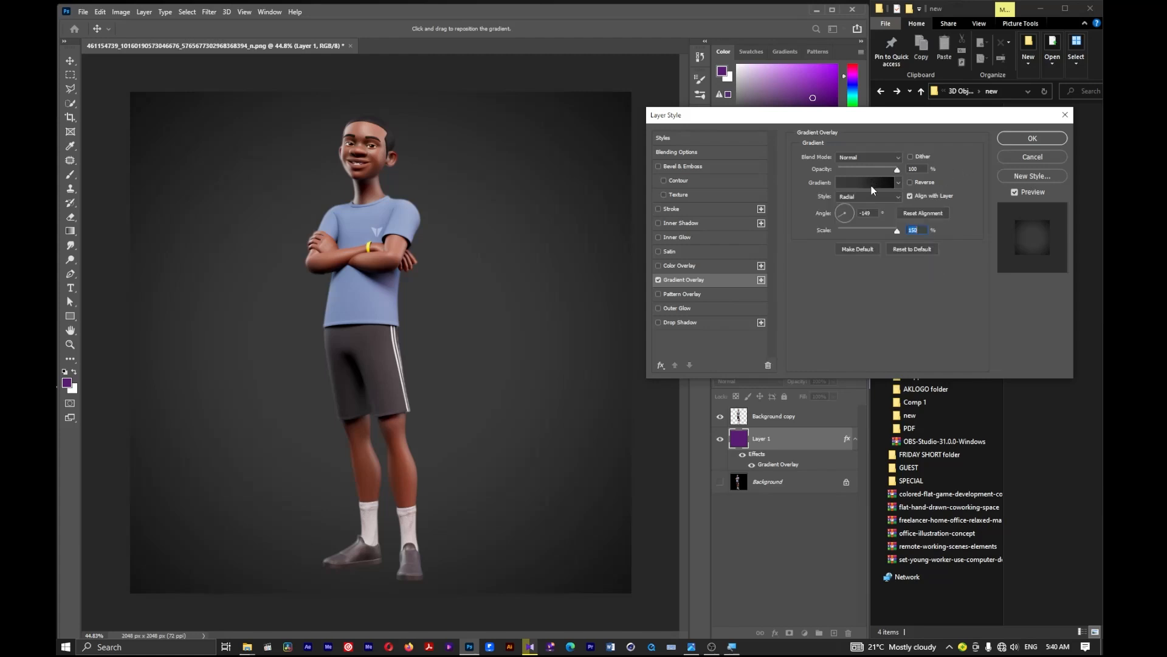
click(870, 183)
click(737, 303)
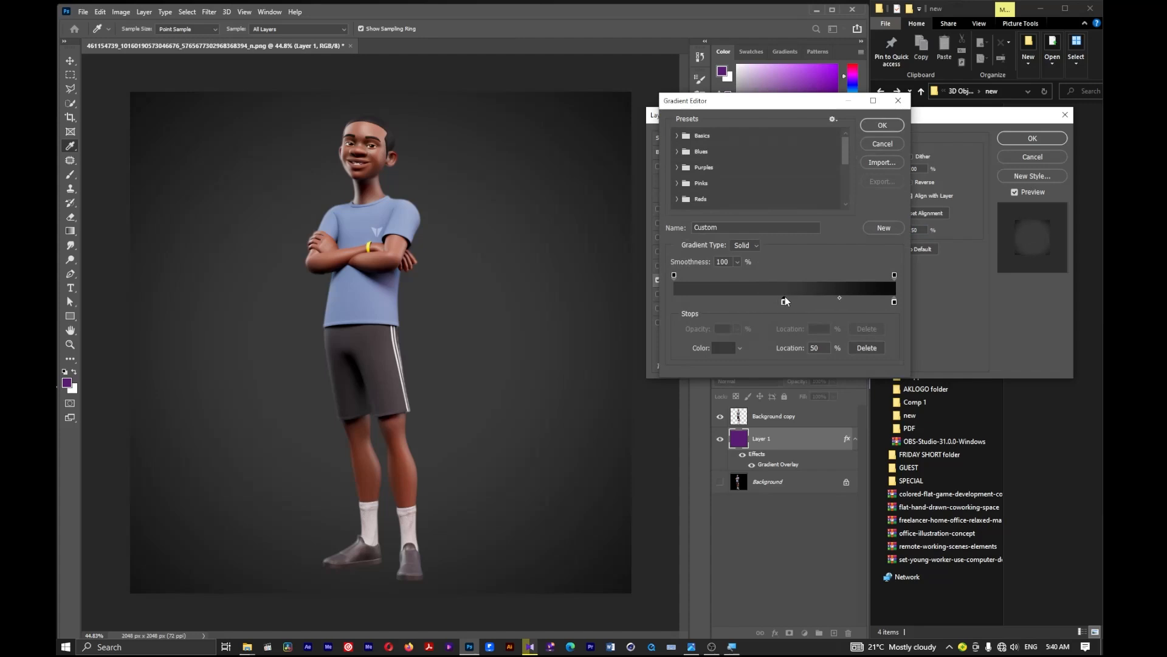
click(804, 300)
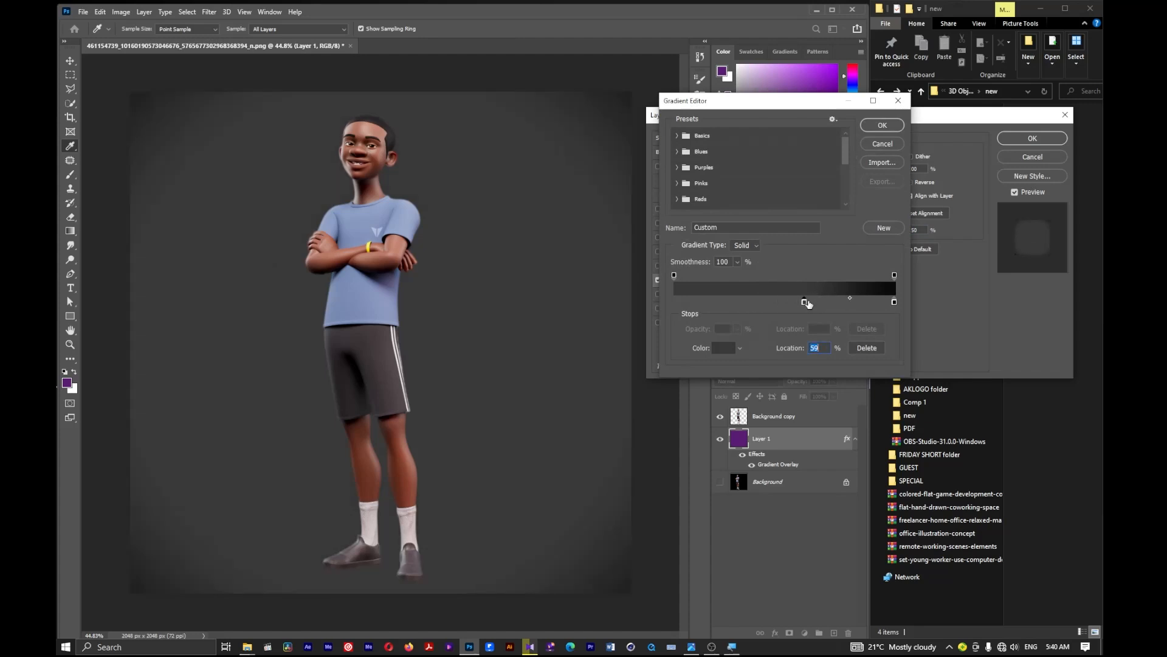
drag(806, 301, 767, 306)
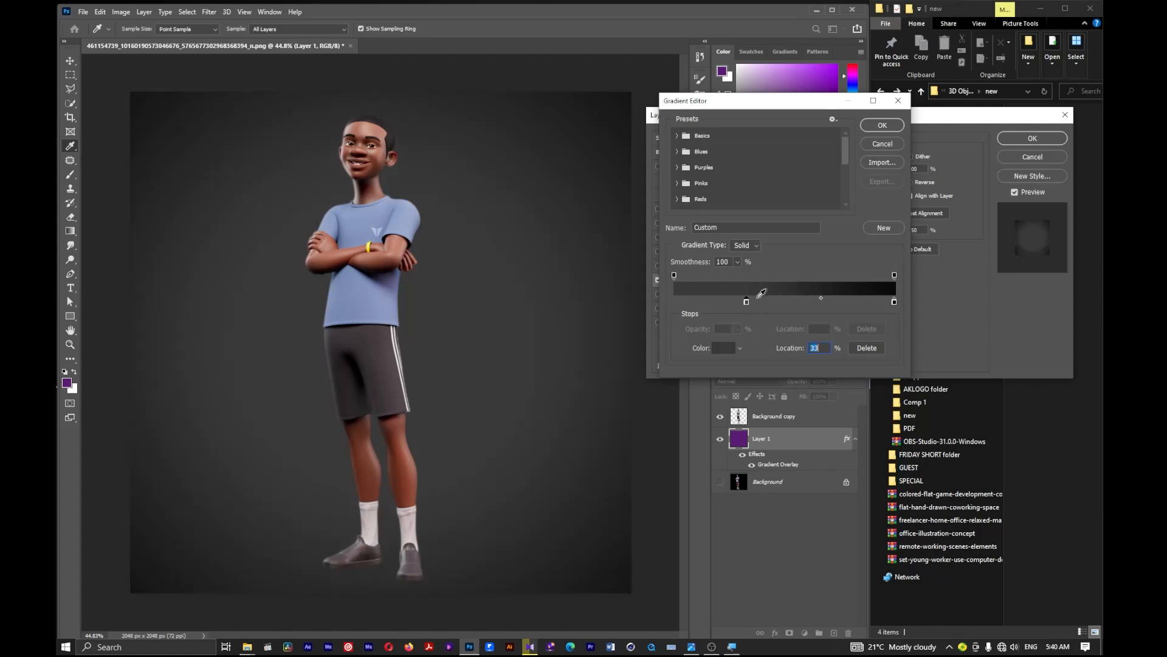
click(748, 301)
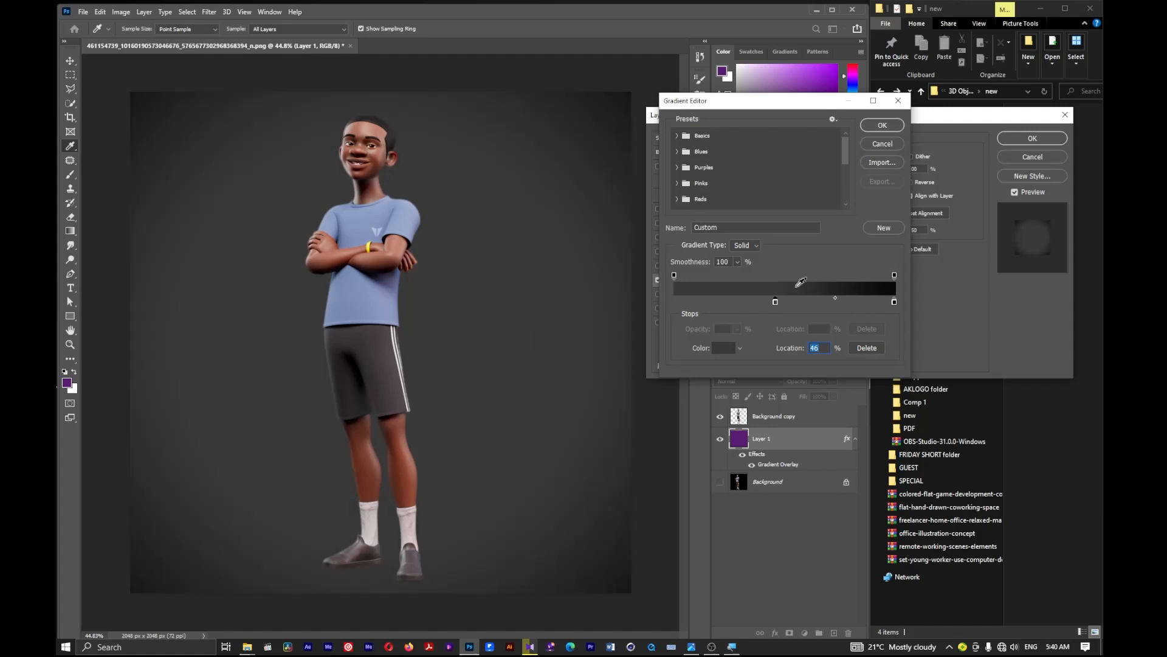
mouse_move(793, 302)
mouse_down()
mouse_move(825, 298)
mouse_move(796, 304)
mouse_up()
click(882, 124)
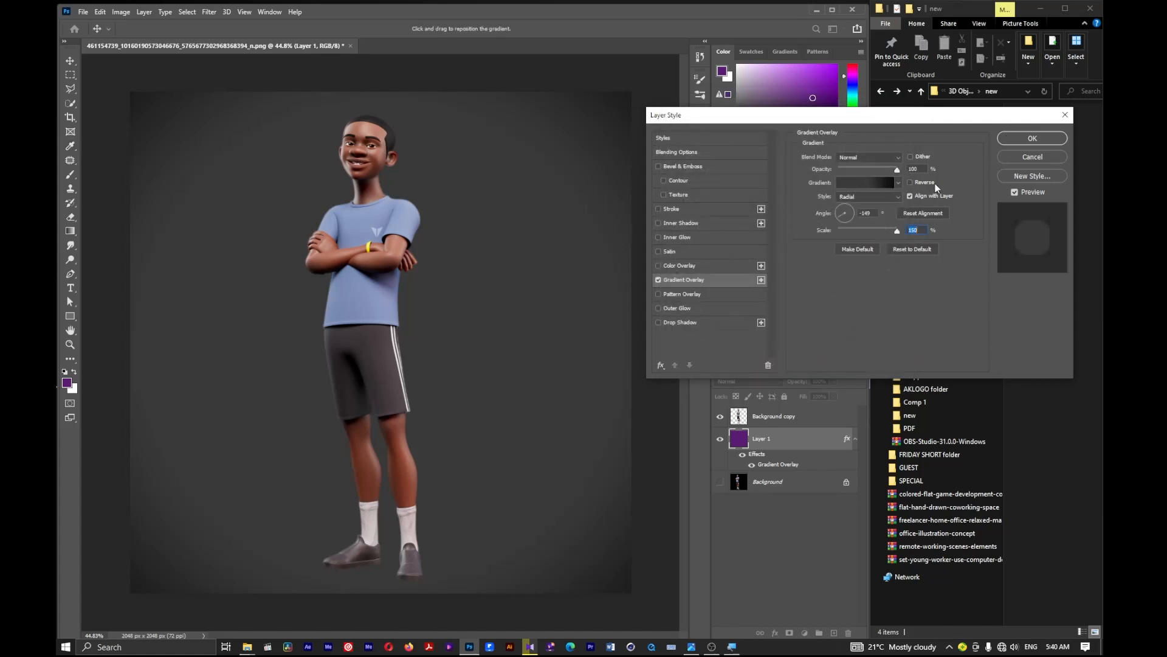
click(1042, 139)
Step: Reopen the Gradient Overlay's gradient on Layer 1 and change its near-black end color stop to dark purple 540b5b
scroll(480, 244, down, 3)
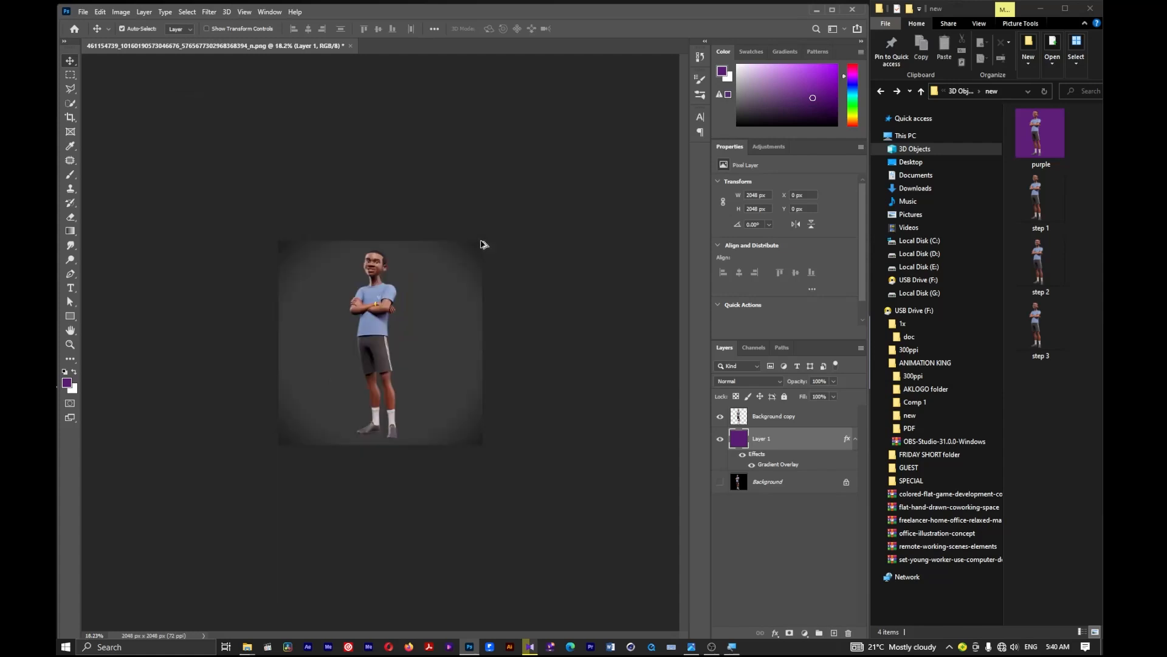
scroll(343, 405, up, 3)
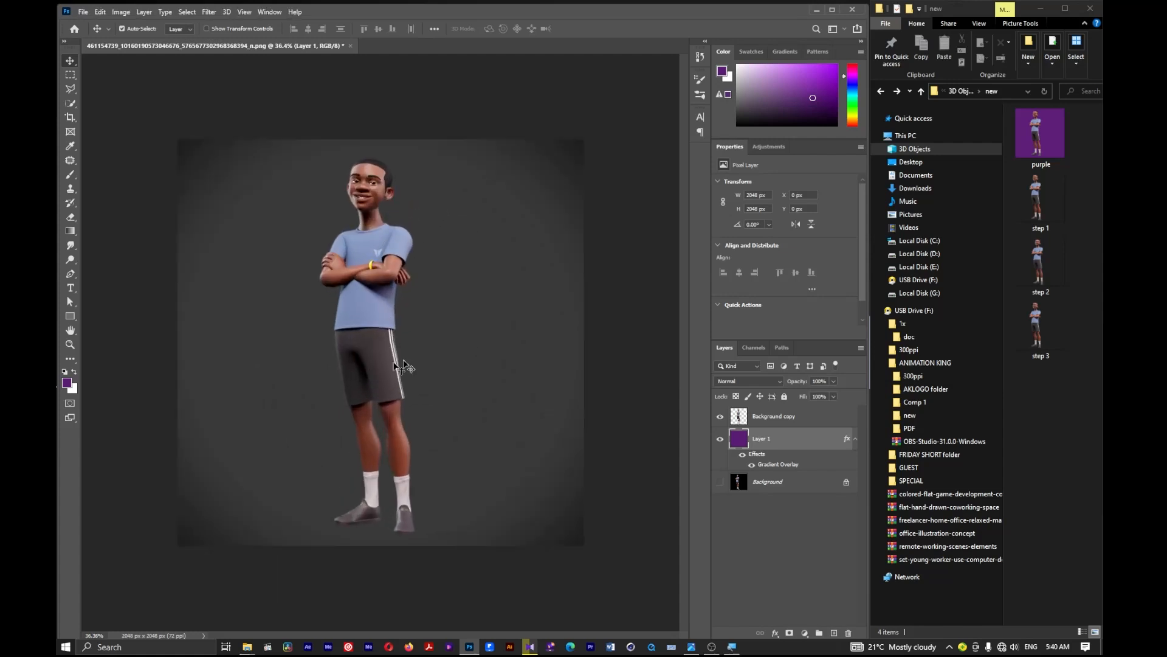
scroll(456, 358, up, 1)
scroll(521, 391, down, 1)
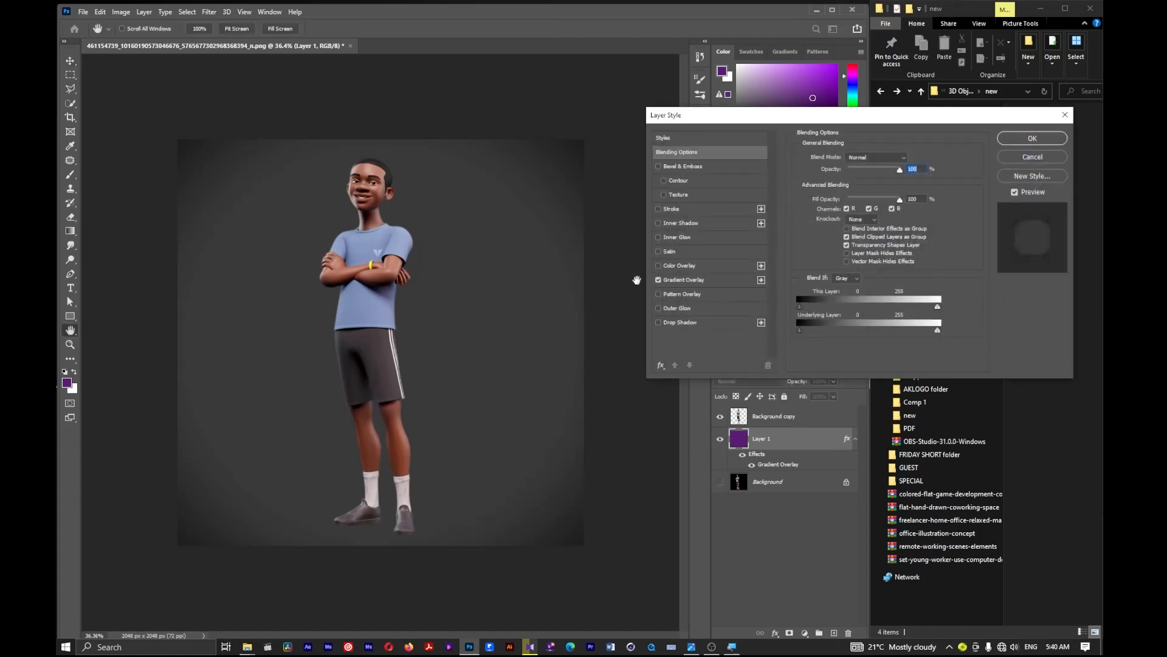
click(677, 280)
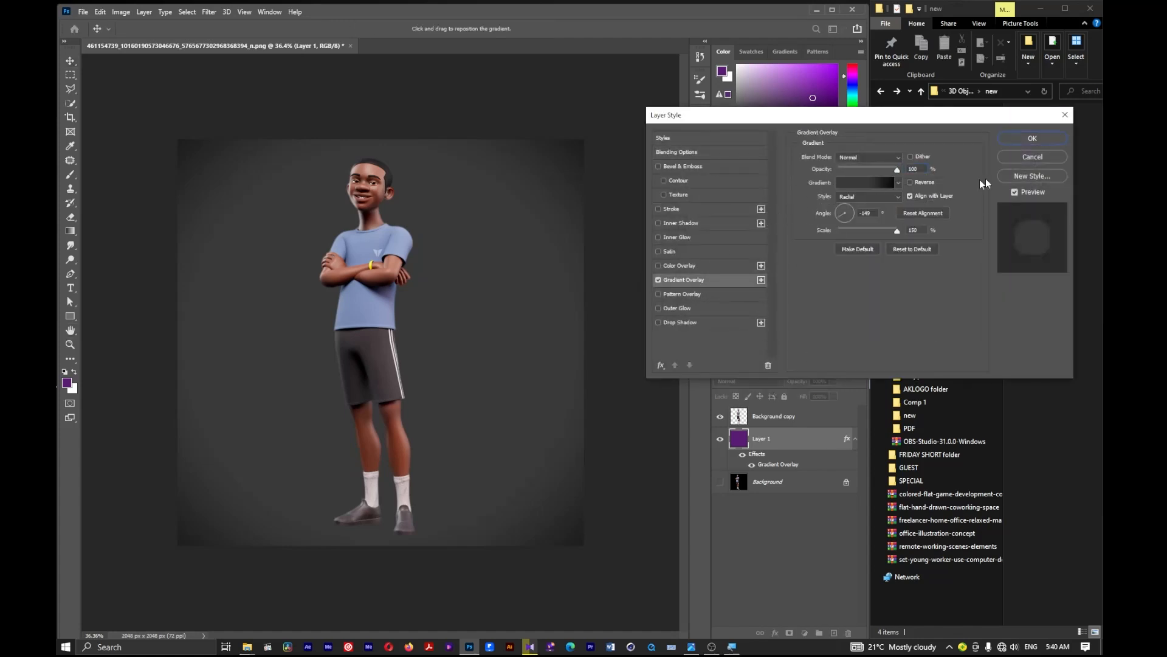
click(875, 182)
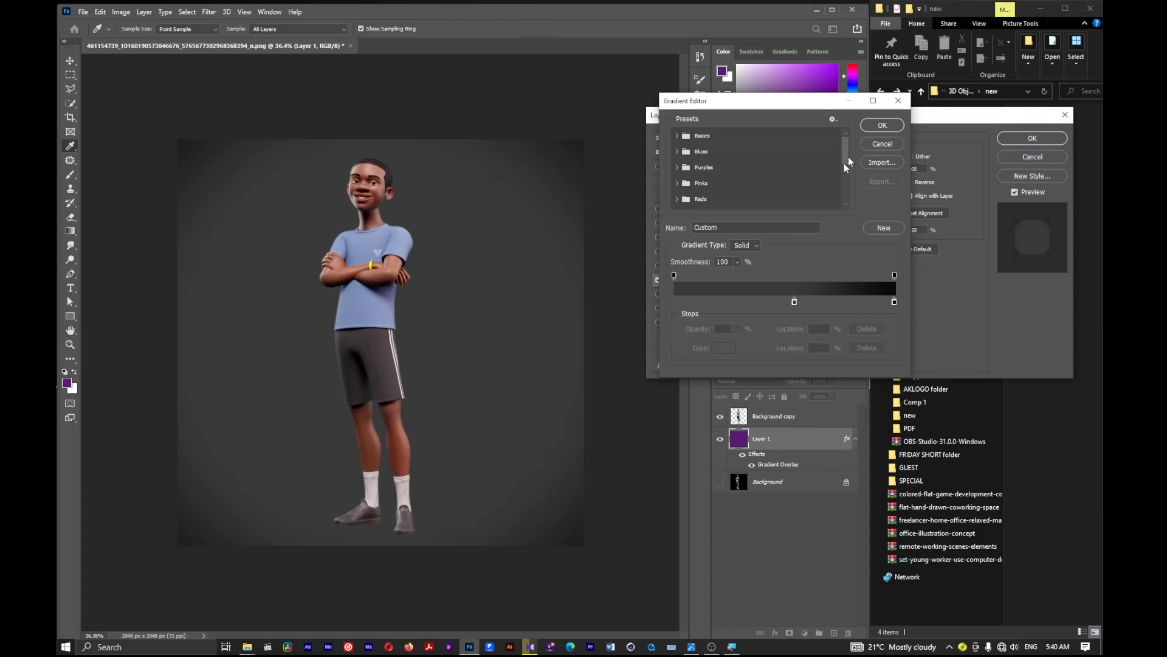
double_click(895, 302)
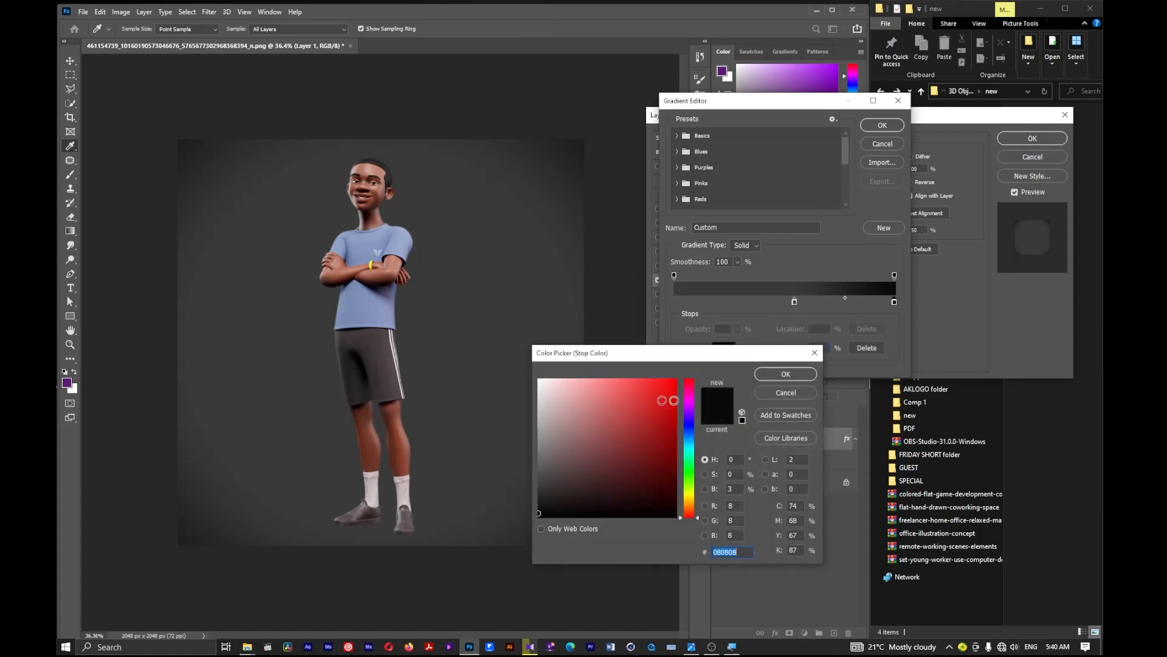
click(690, 404)
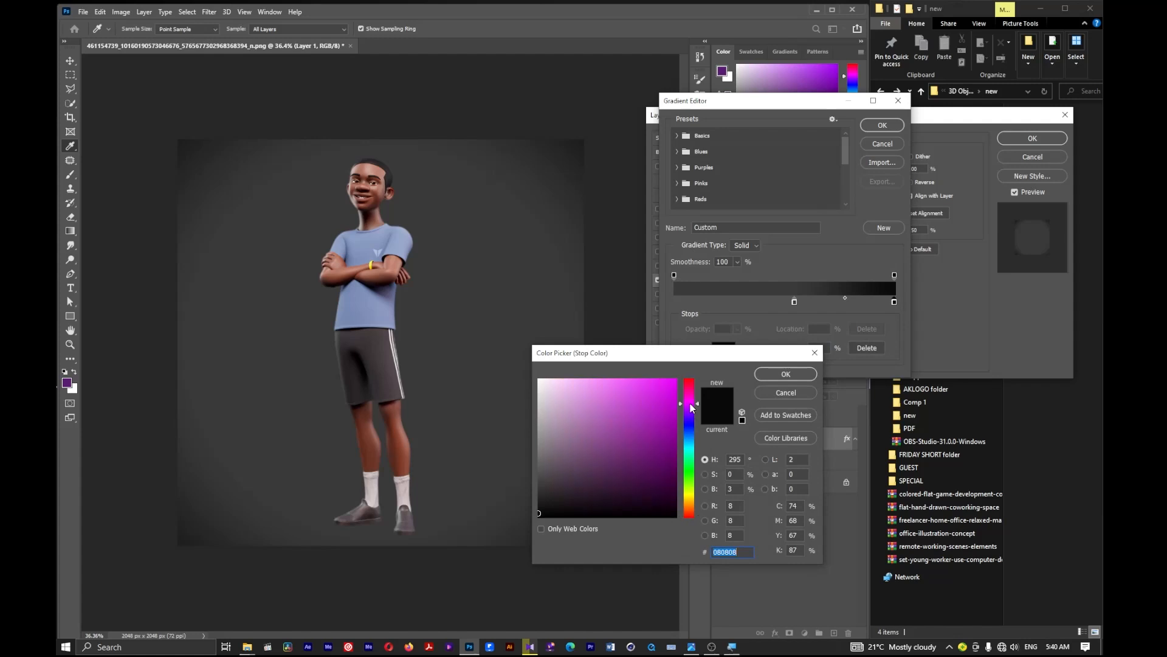
click(660, 468)
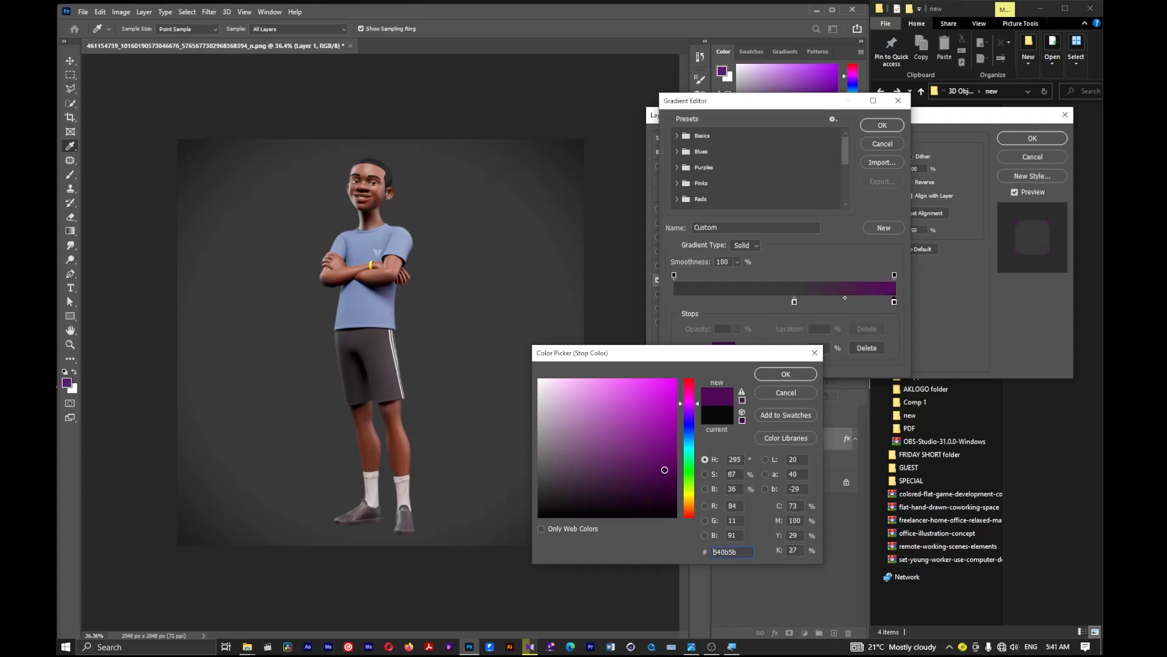
click(790, 376)
Step: Change the gradient's dark grey color stop to light lilac ddb3e2 and apply the layer style
click(795, 301)
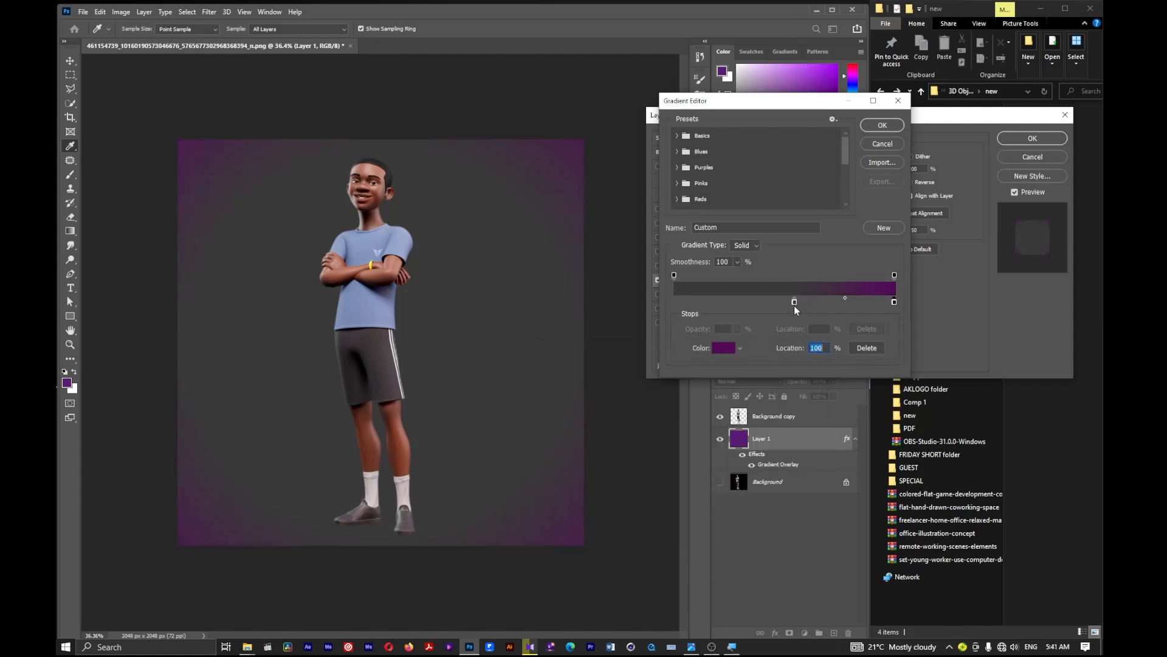
double_click(795, 300)
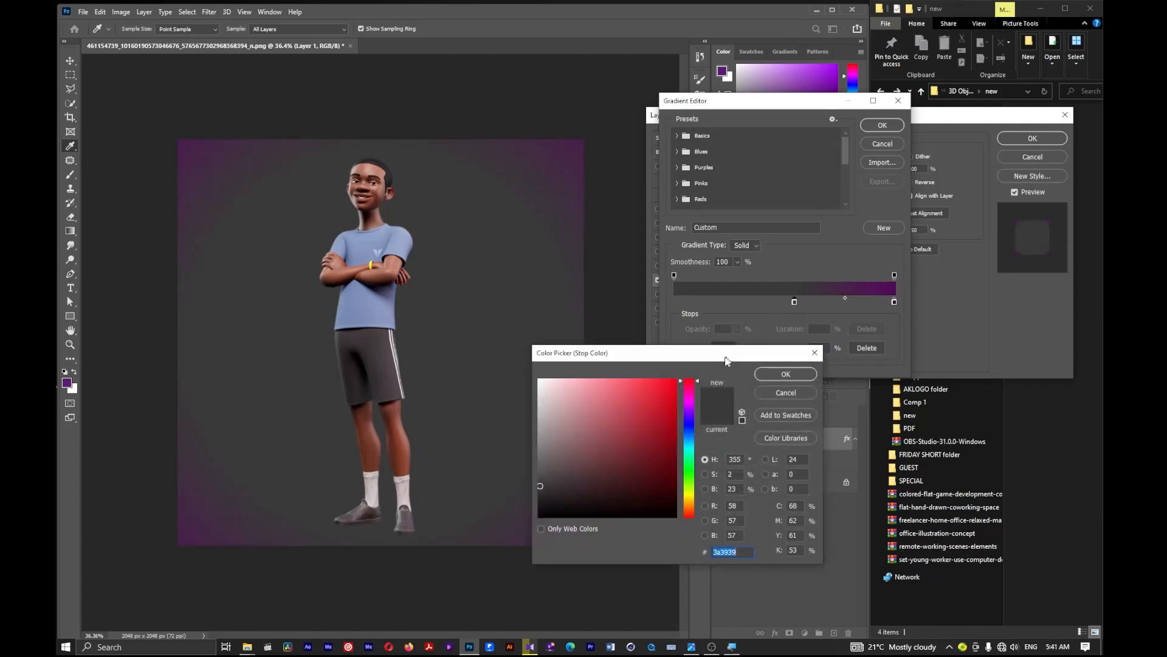
click(690, 404)
click(627, 411)
mouse_move(627, 411)
mouse_down()
mouse_move(661, 431)
mouse_move(636, 412)
mouse_up()
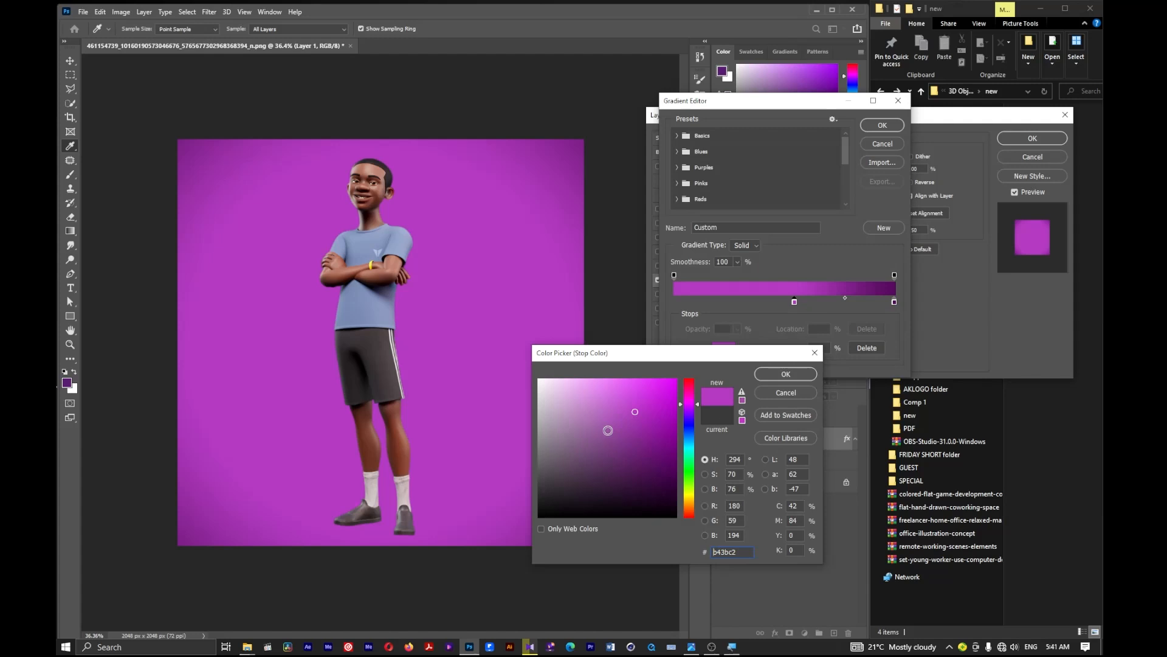
click(609, 393)
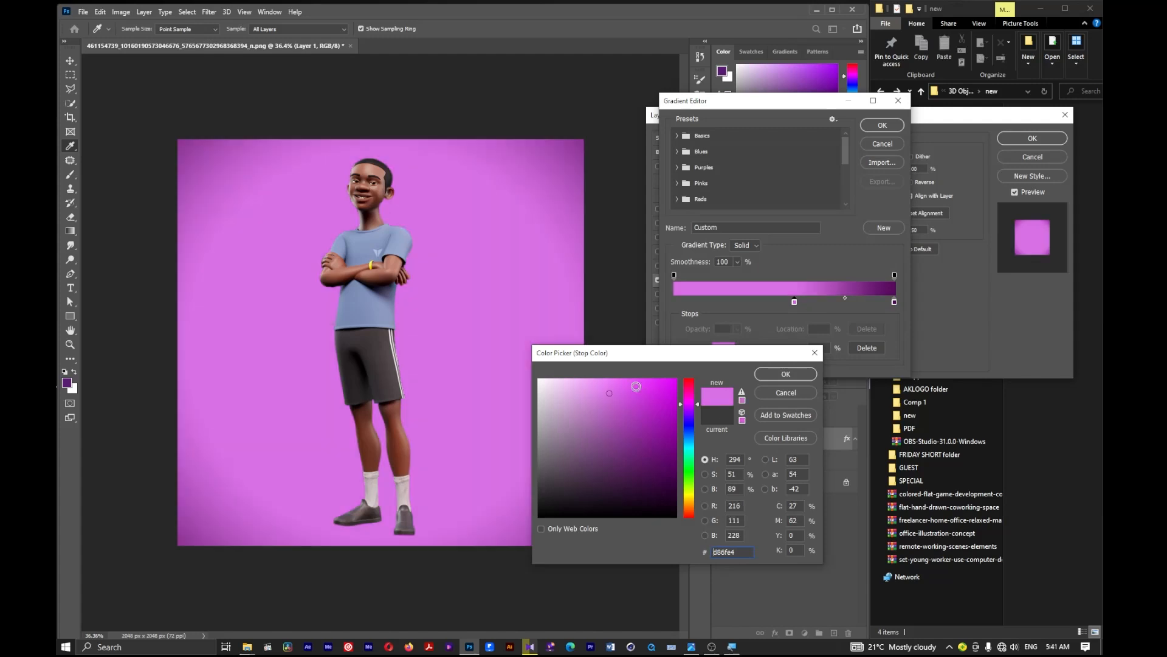
click(590, 386)
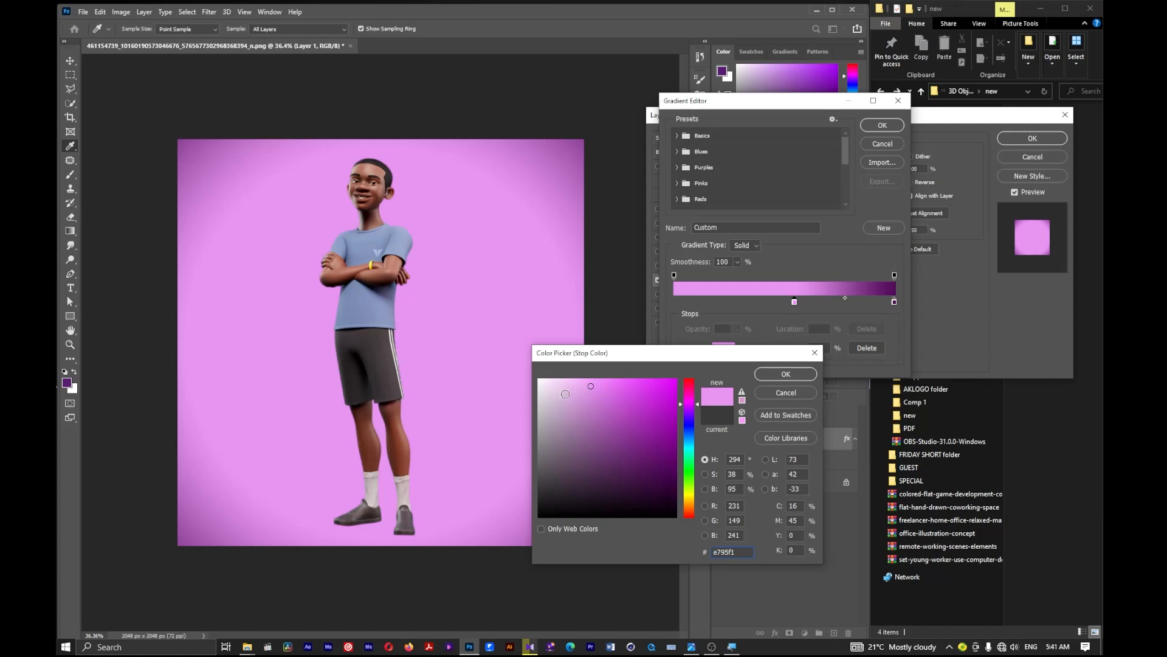
click(567, 395)
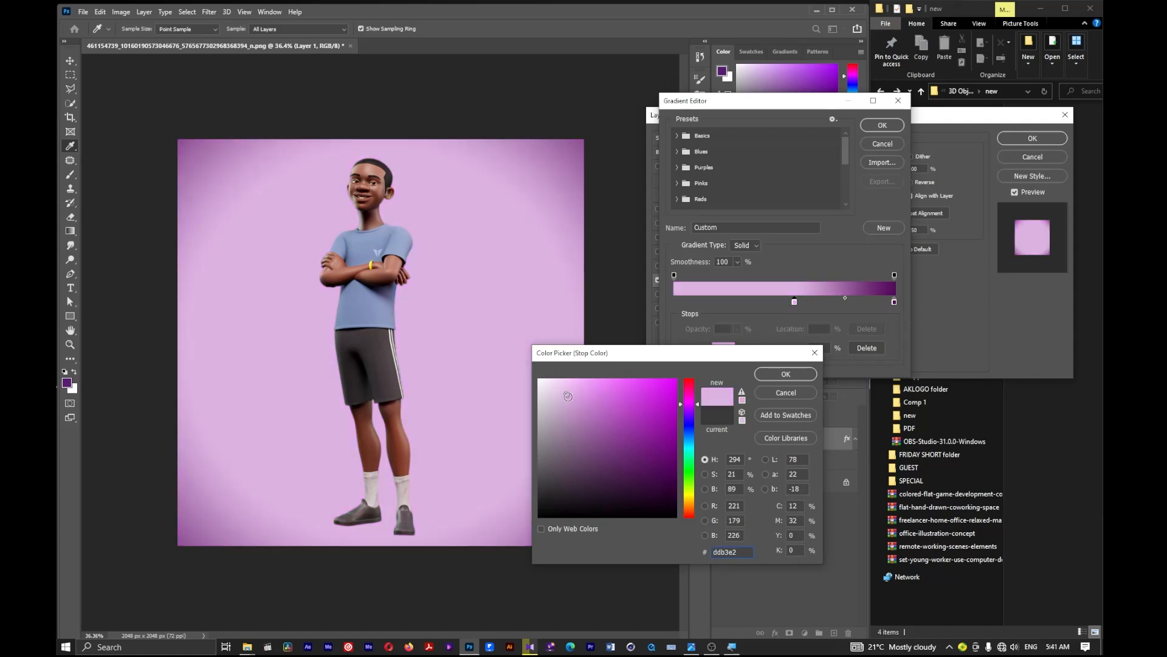
click(790, 374)
key(alt)
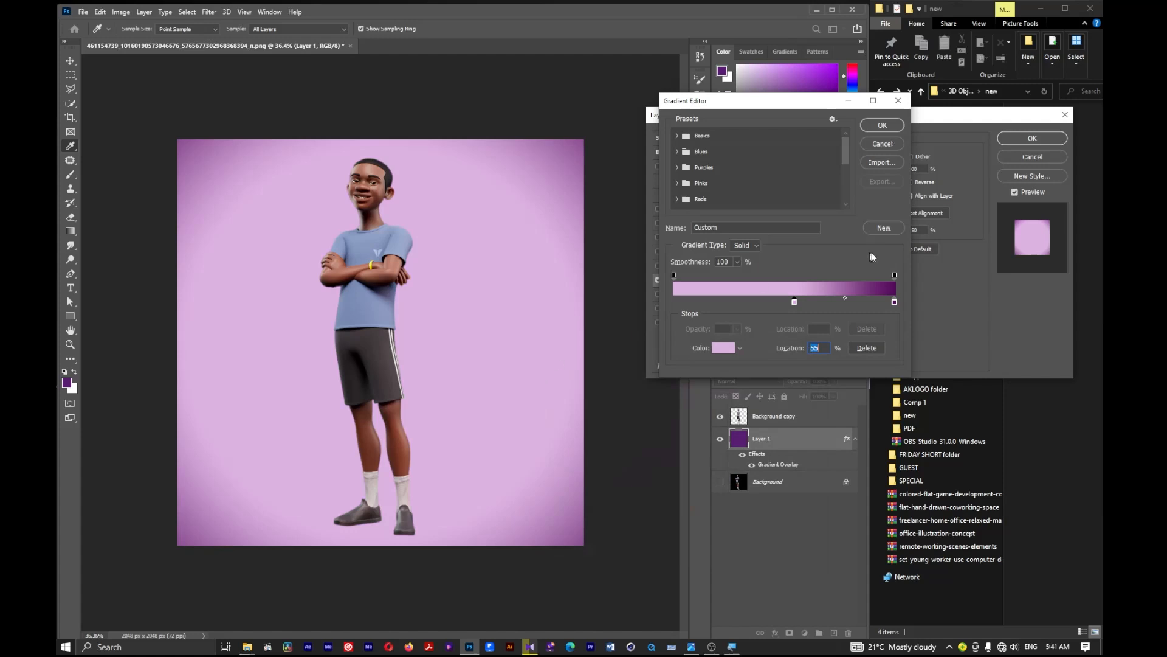
click(888, 126)
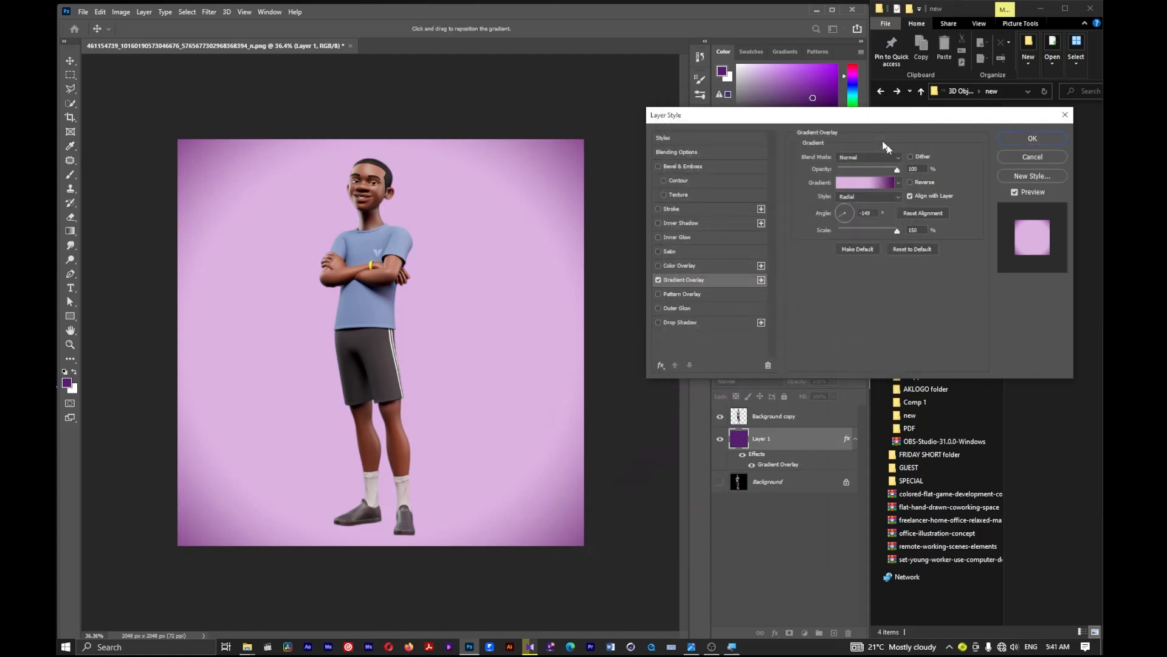
click(1032, 139)
key(ctrl+minus)
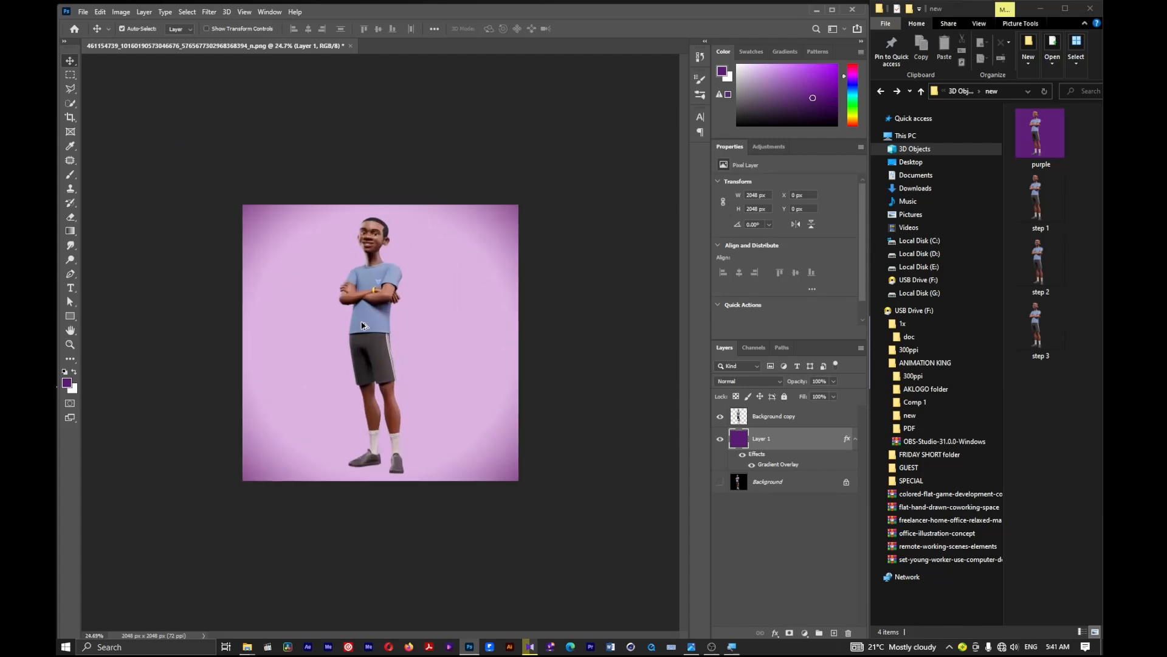
scroll(326, 352, up, 4)
scroll(364, 304, down, 2)
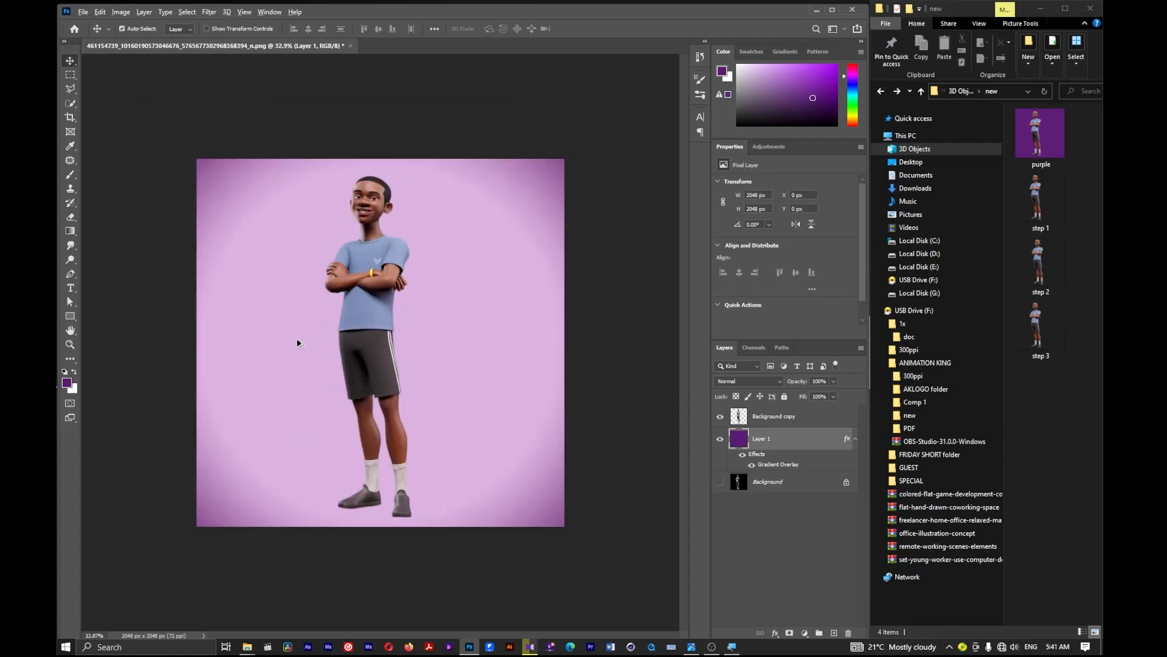
scroll(323, 328, up, 2)
scroll(319, 340, down, 3)
scroll(294, 368, up, 2)
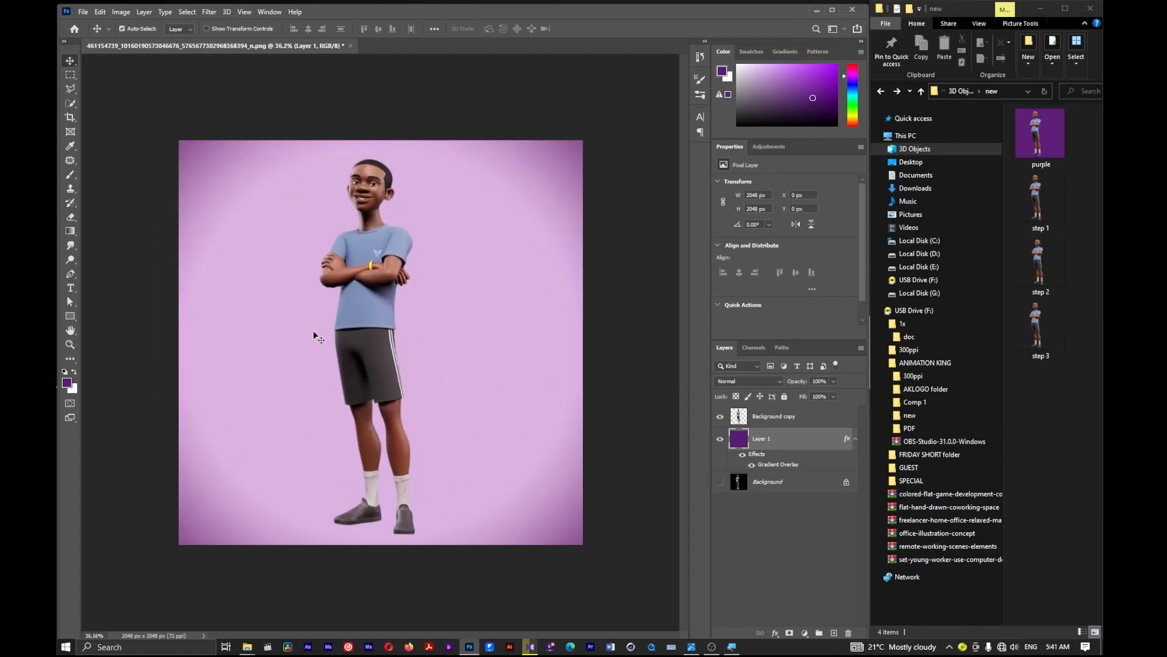
scroll(331, 377, down, 2)
scroll(335, 367, up, 3)
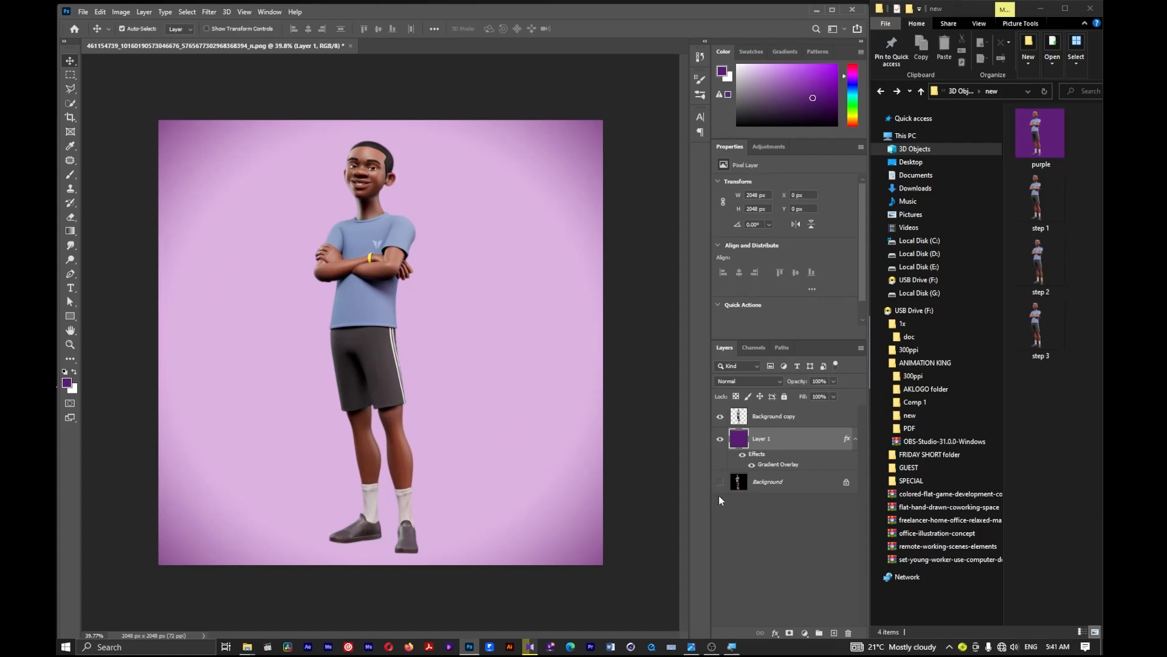
Step: Reopen Layer 1's Gradient Overlay settings, try the Angle style, and set the gradient style to Reflected
double_click(831, 441)
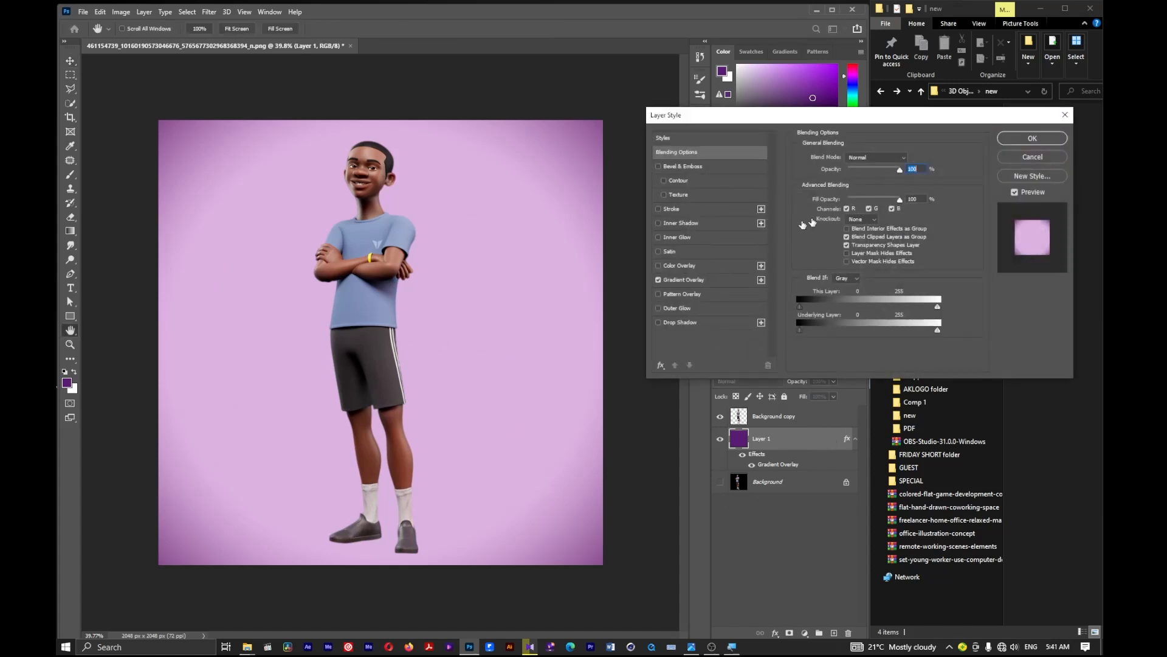
click(672, 279)
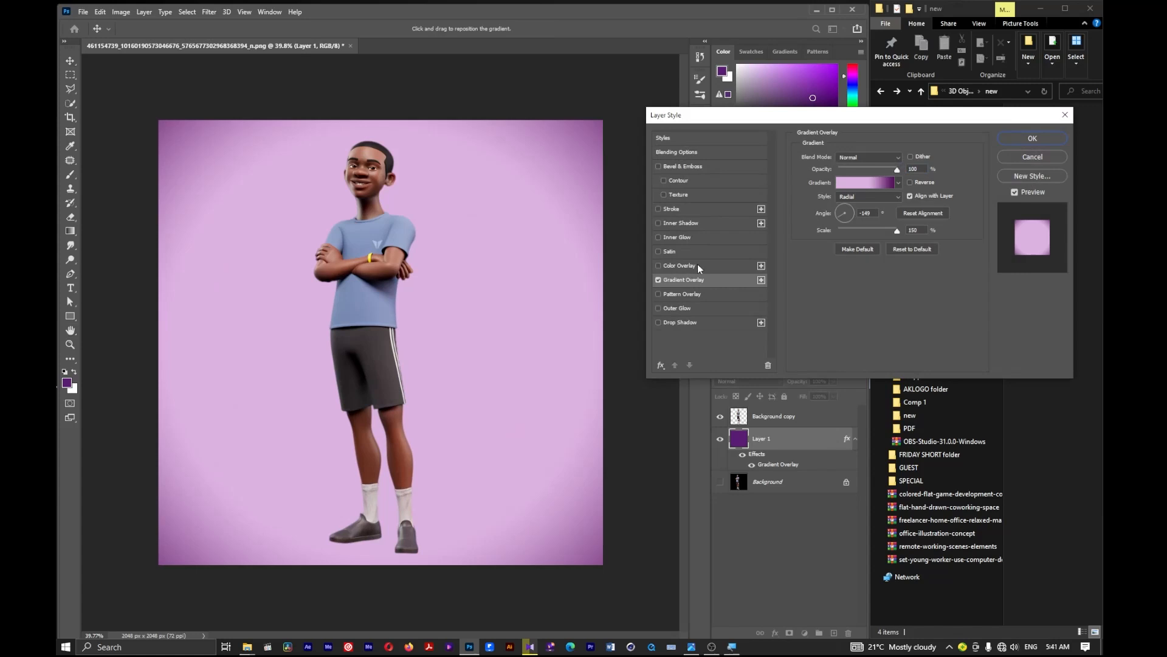
click(870, 195)
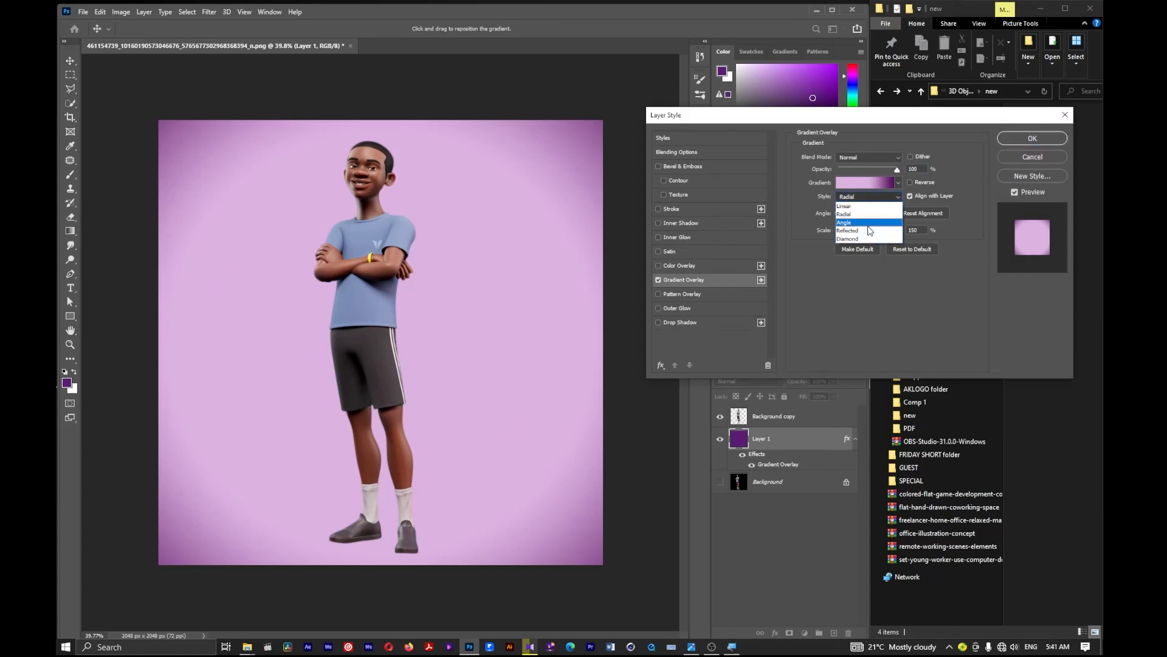
click(867, 225)
click(896, 196)
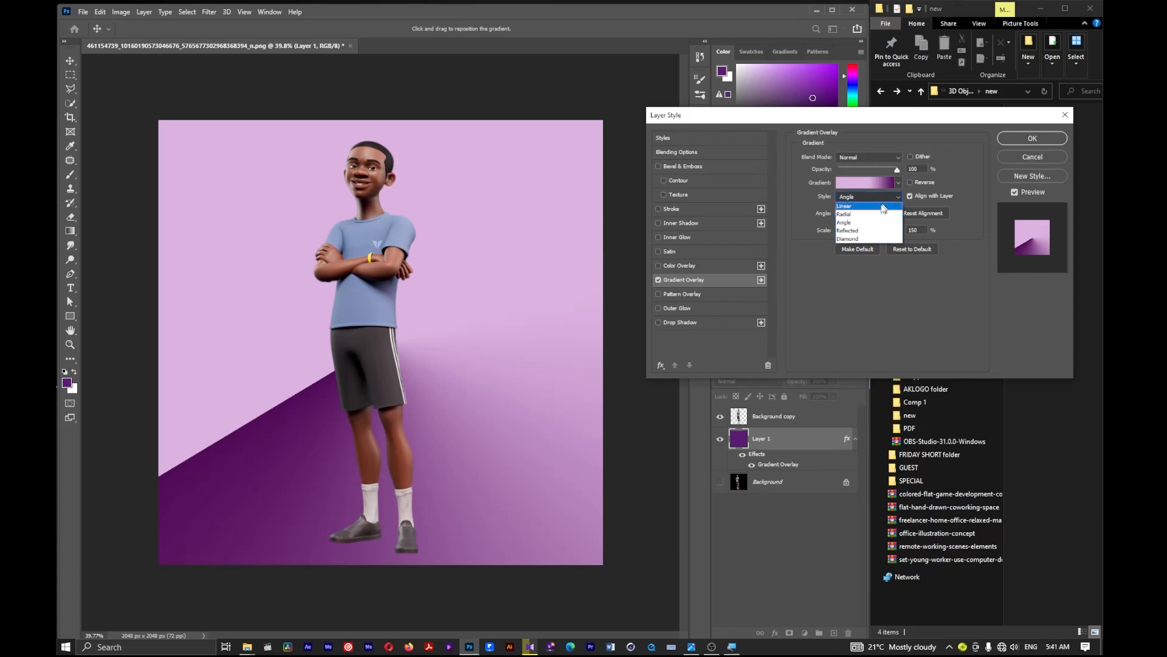
click(854, 229)
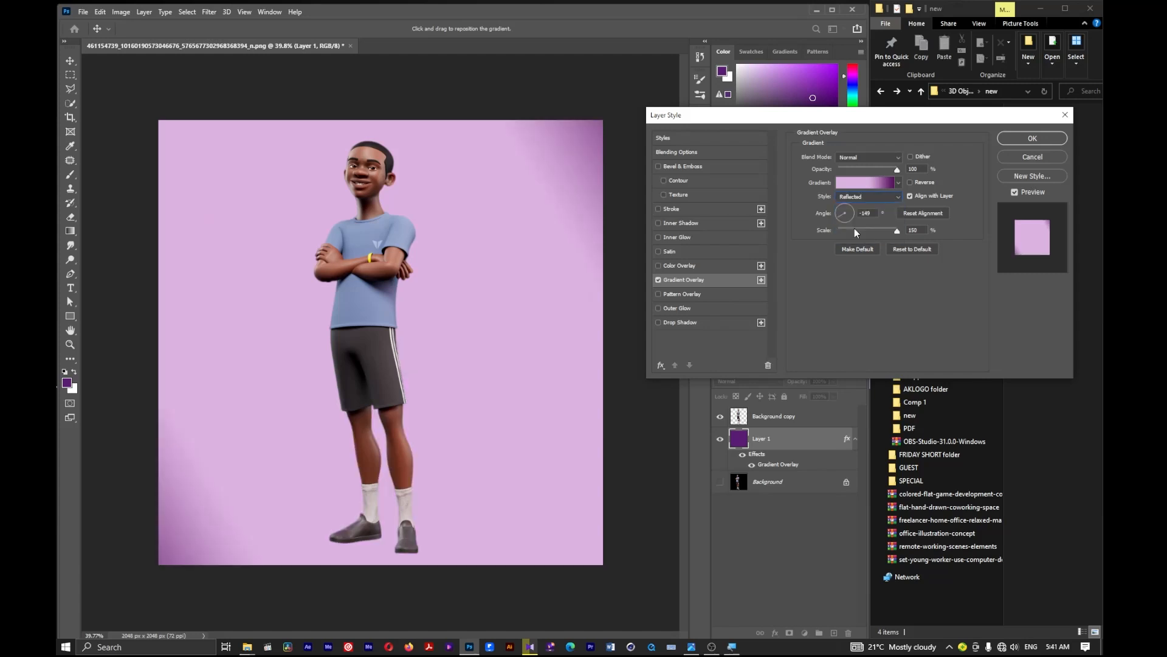
click(898, 198)
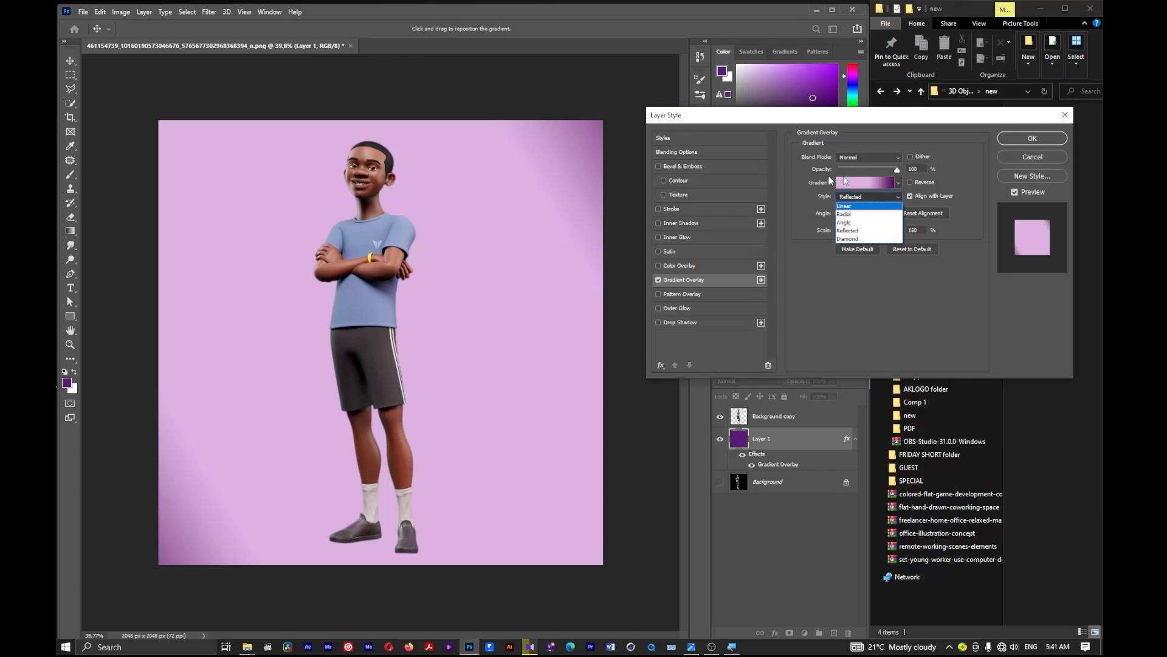
click(862, 230)
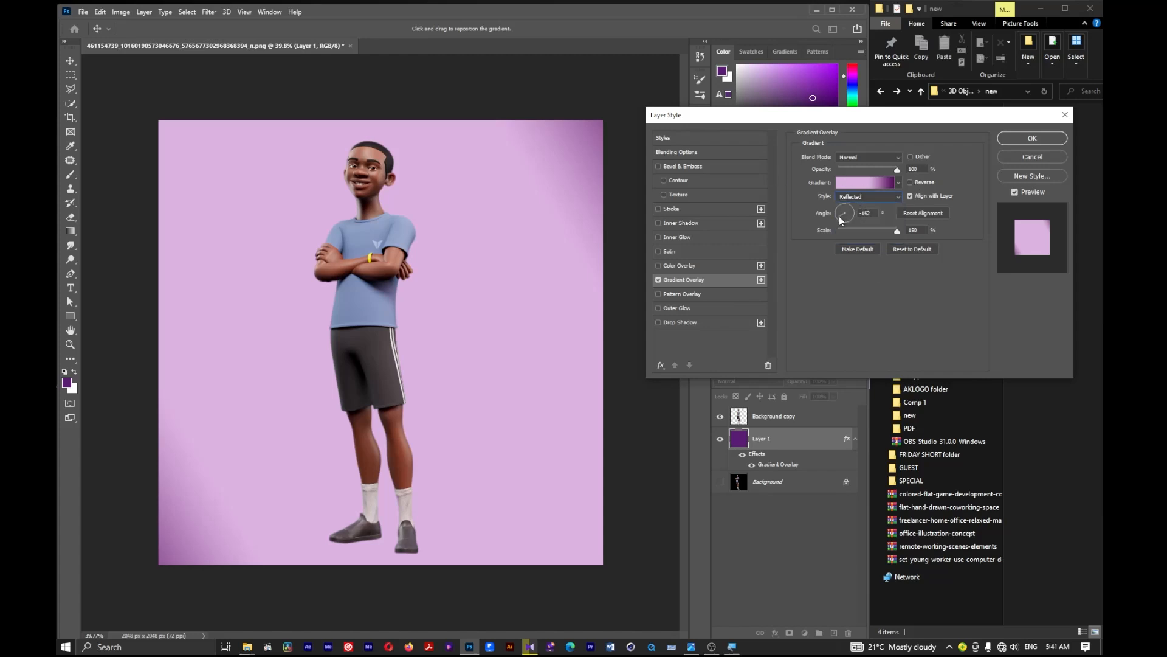
Step: Set the reflected gradient's angle to about -79° and move its lilac color stop to location 0%
click(845, 221)
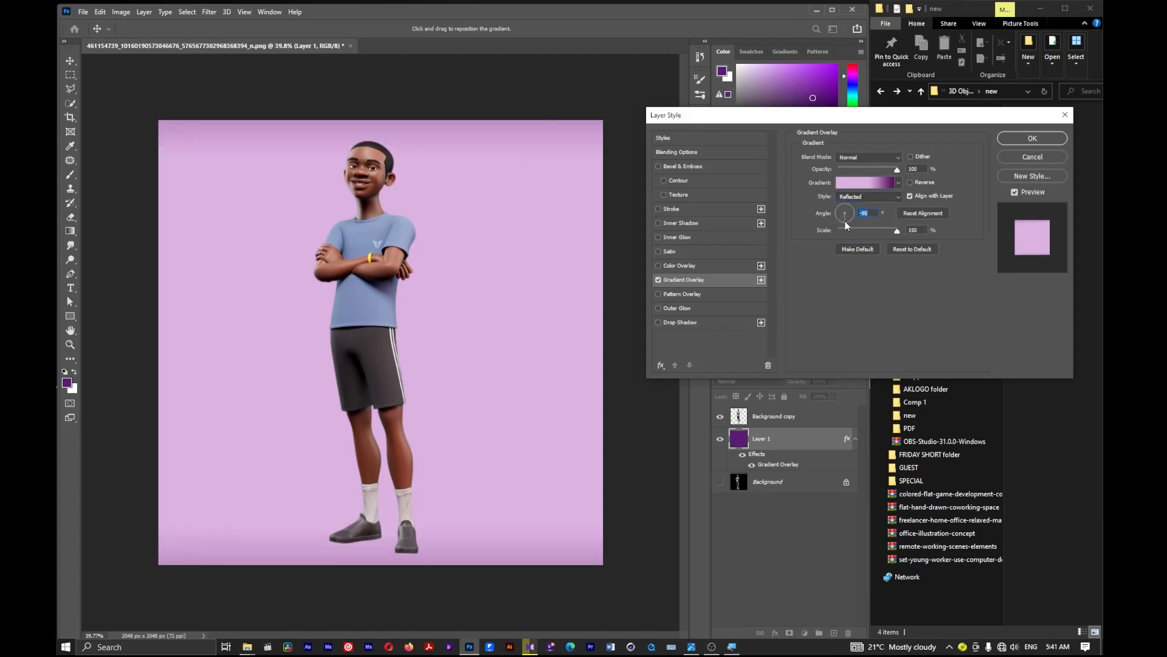
mouse_move(845, 223)
mouse_down()
mouse_move(834, 210)
mouse_move(848, 222)
mouse_up()
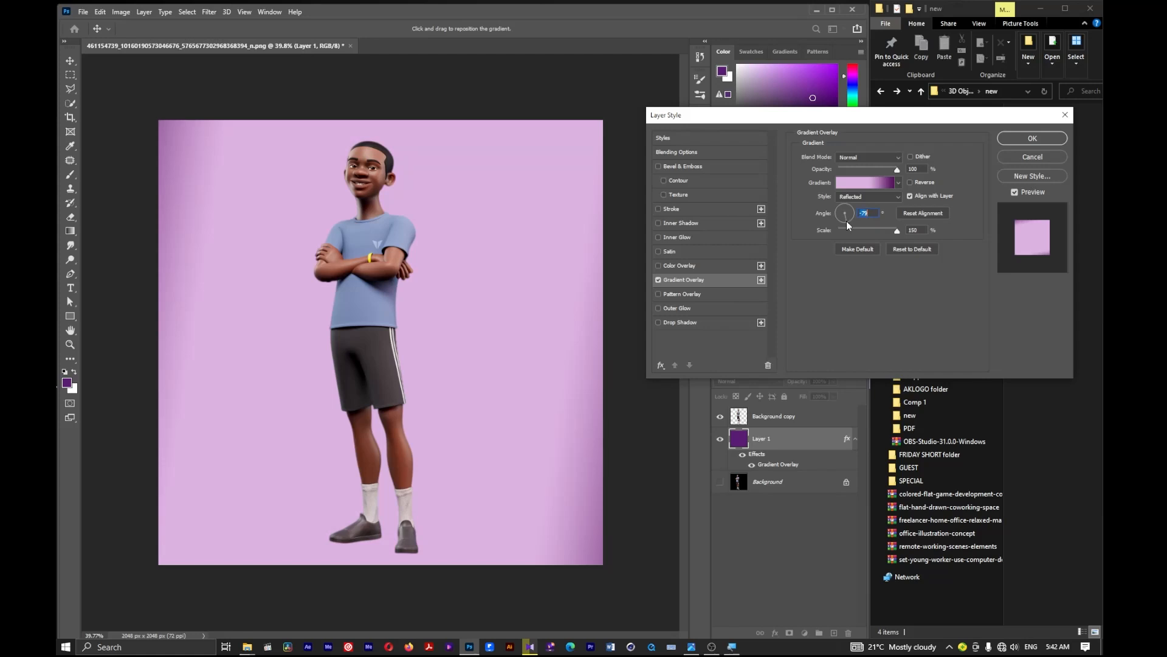
click(874, 183)
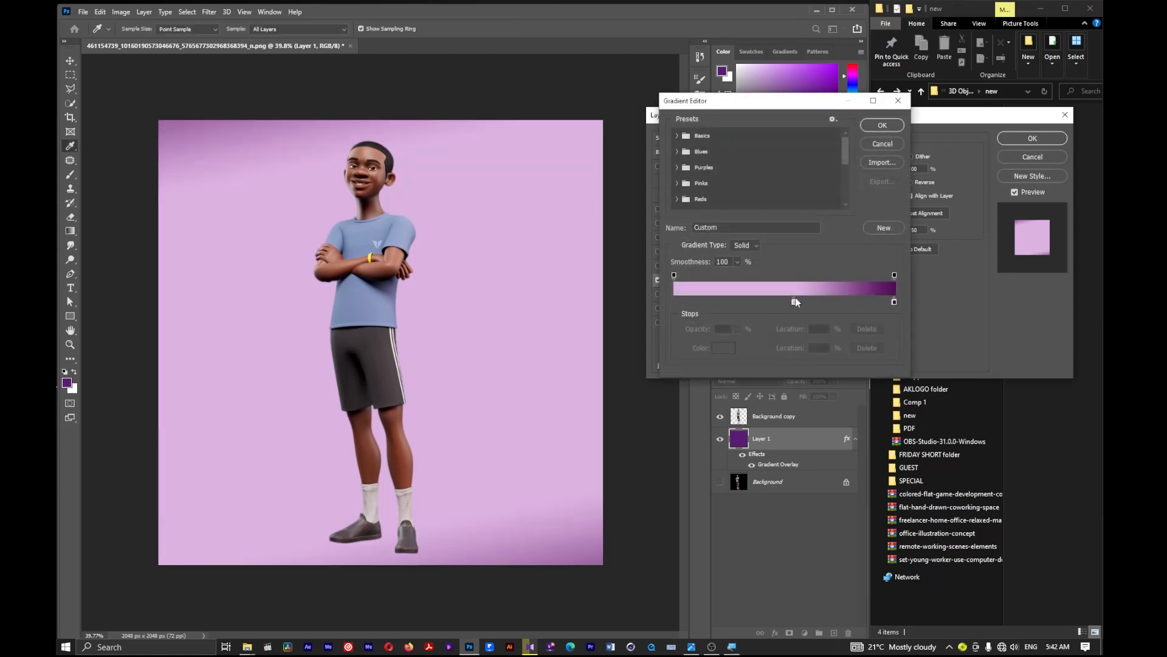
drag(795, 302, 672, 304)
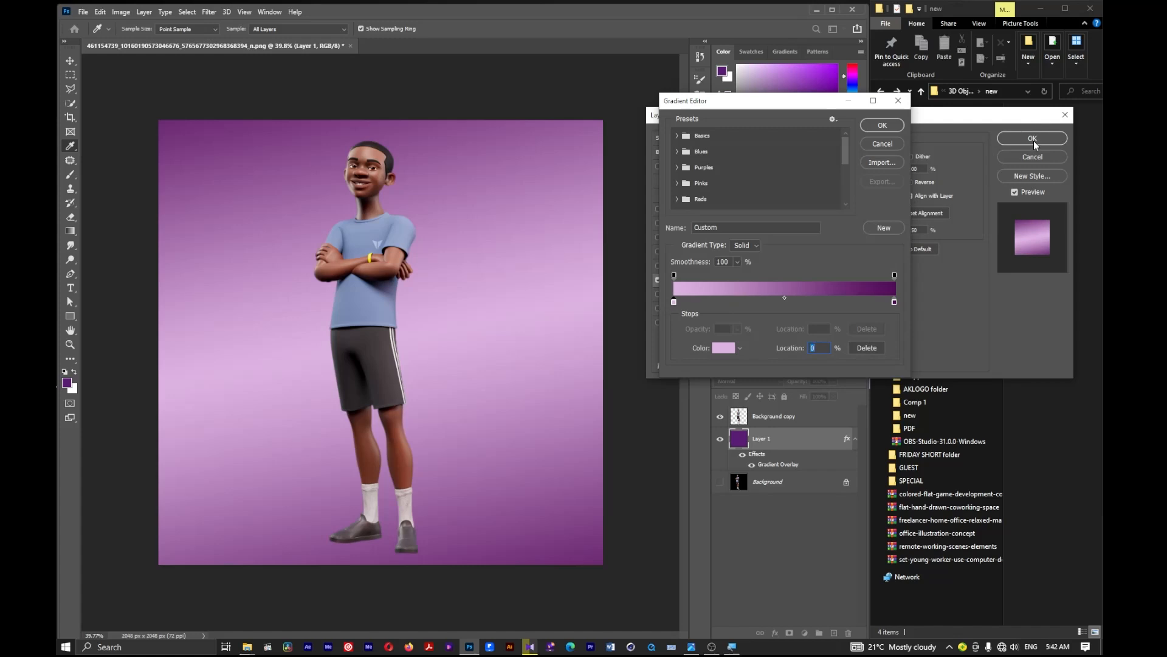
click(881, 126)
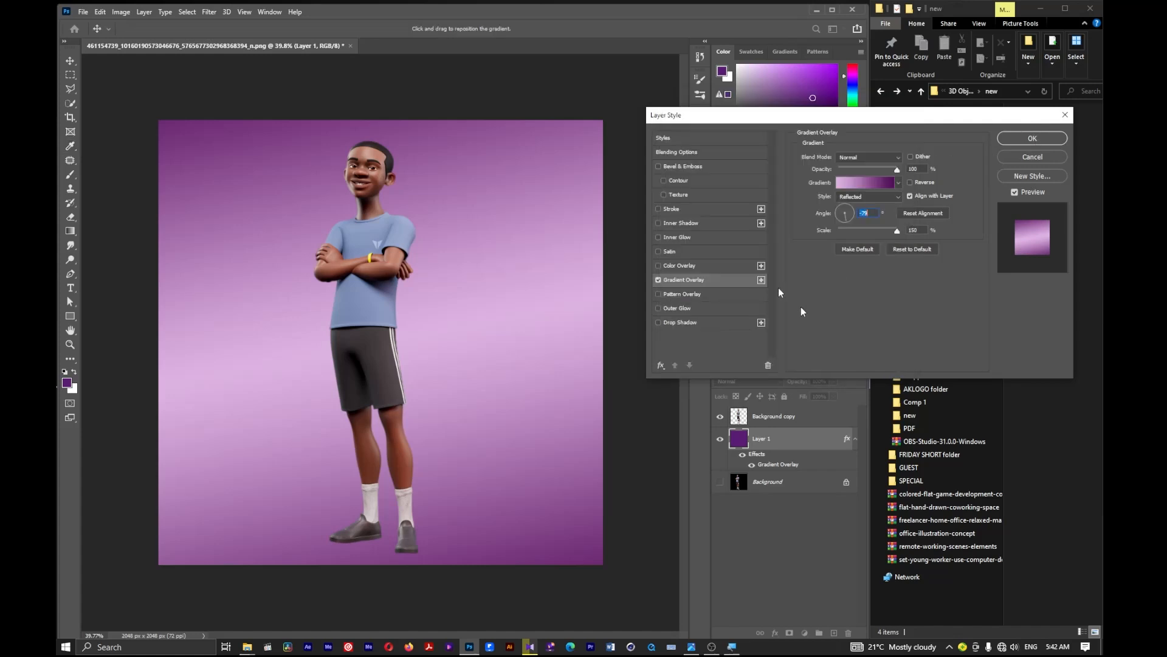
Step: Try several angles for the reflected gradient, set the angle to 158°, and apply the layer style
drag(845, 219, 856, 213)
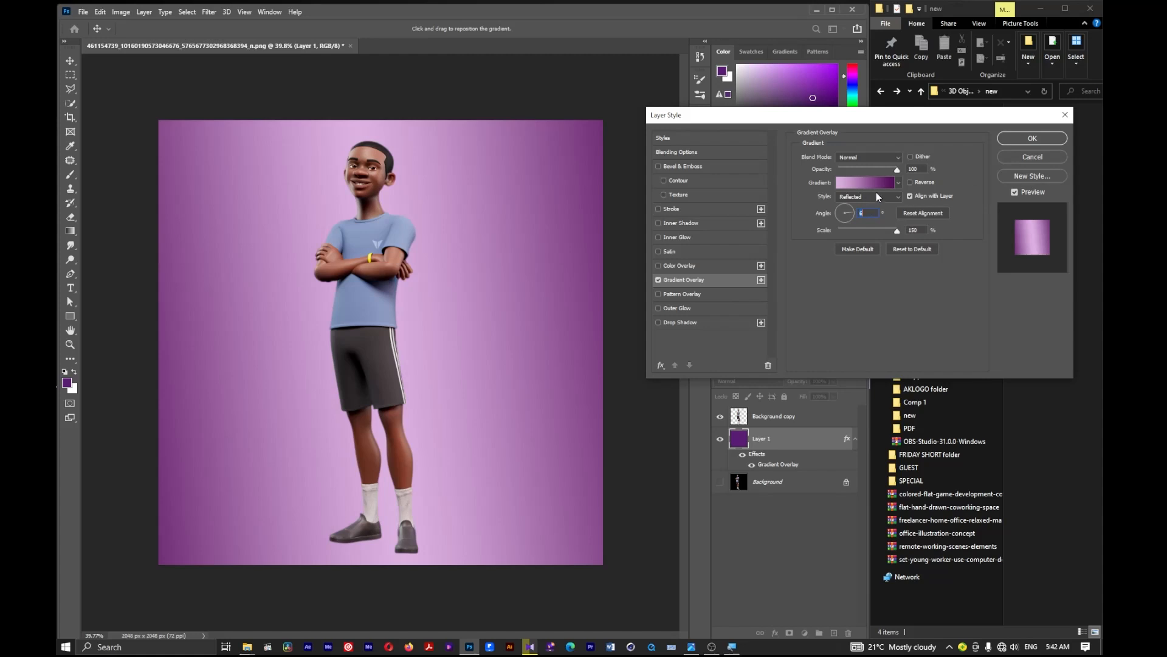
click(851, 210)
drag(853, 210, 847, 214)
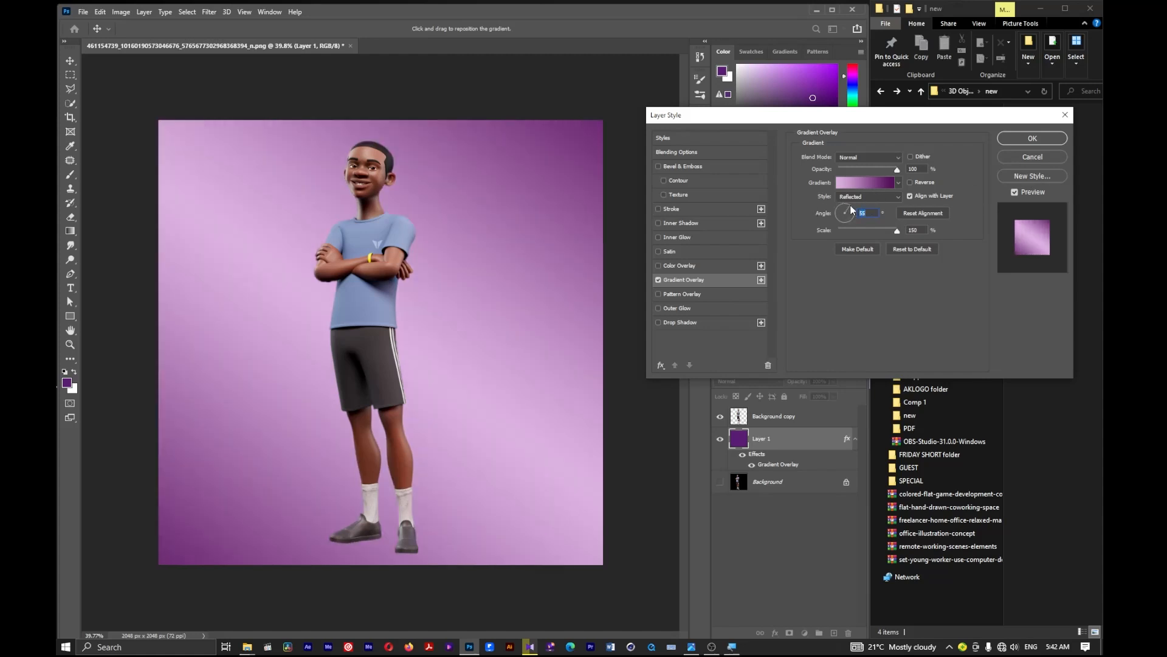
drag(851, 210, 849, 205)
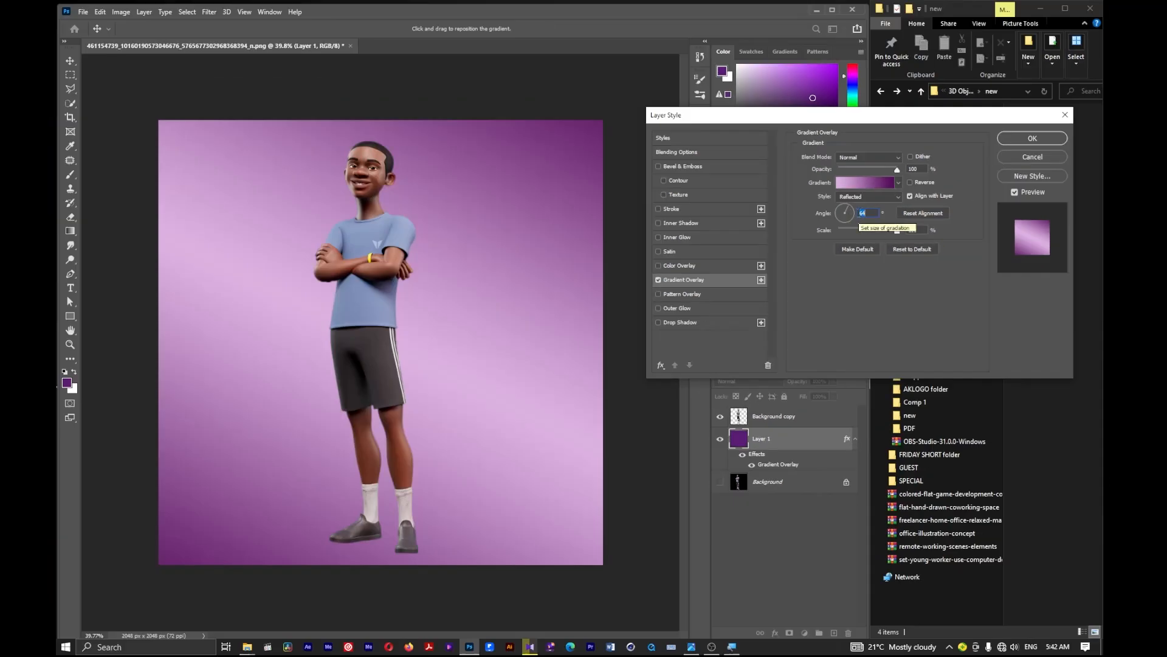
click(845, 211)
drag(845, 211, 836, 210)
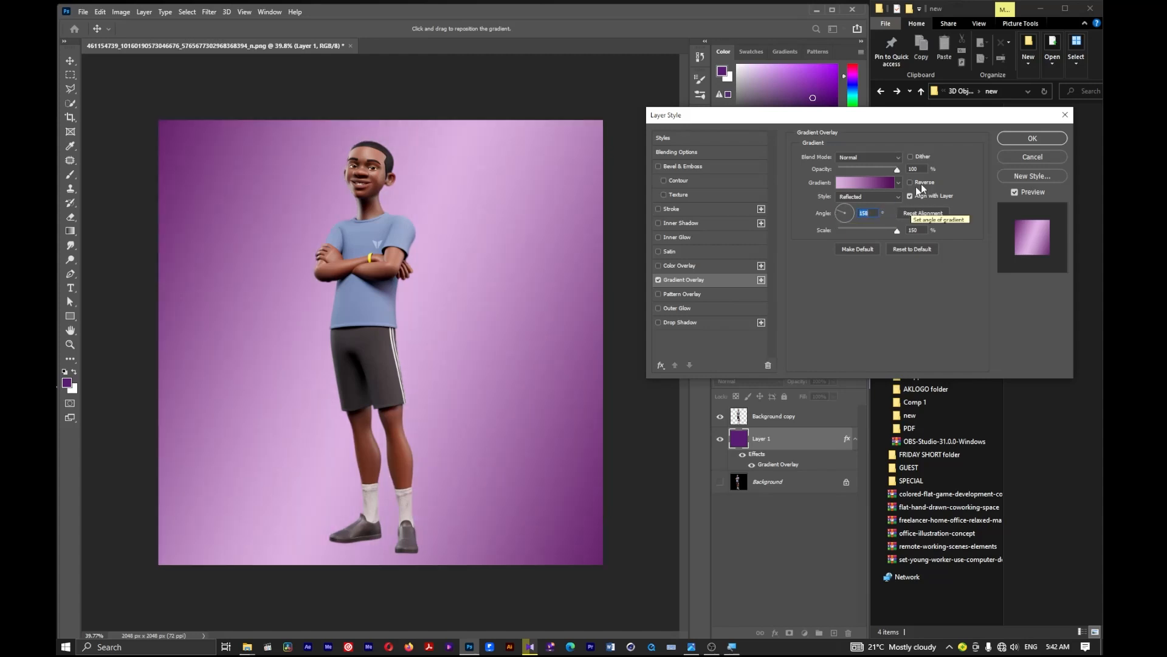
click(1033, 138)
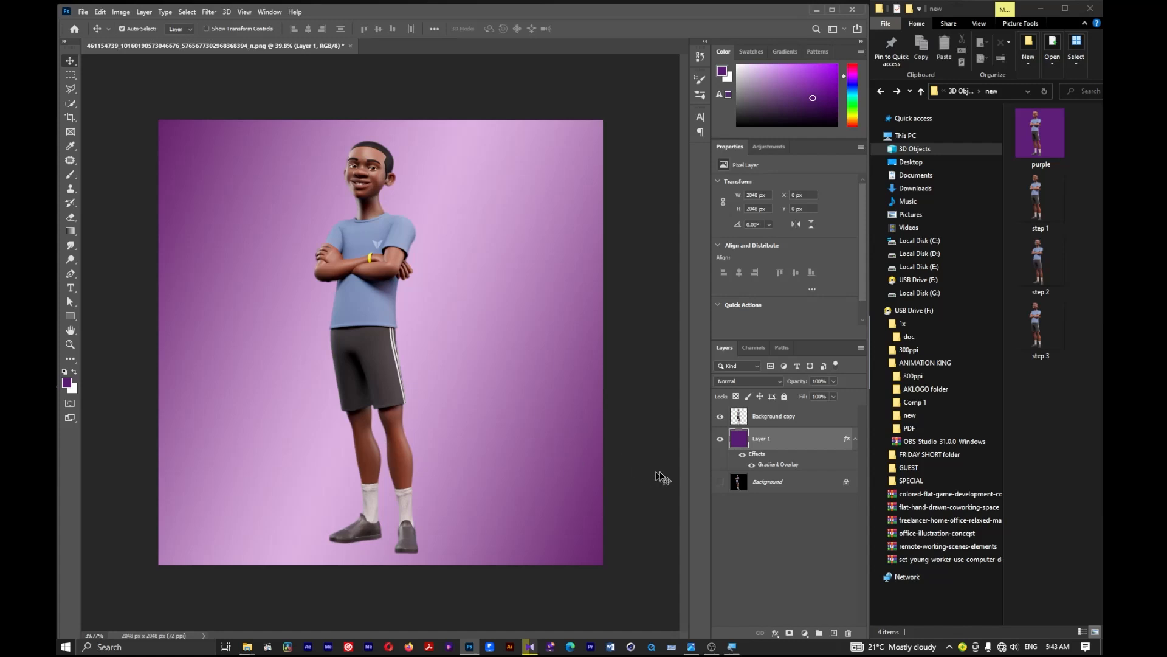
Step: Try a Drop Shadow on the character's Background copy layer and discard the layer style
double_click(814, 439)
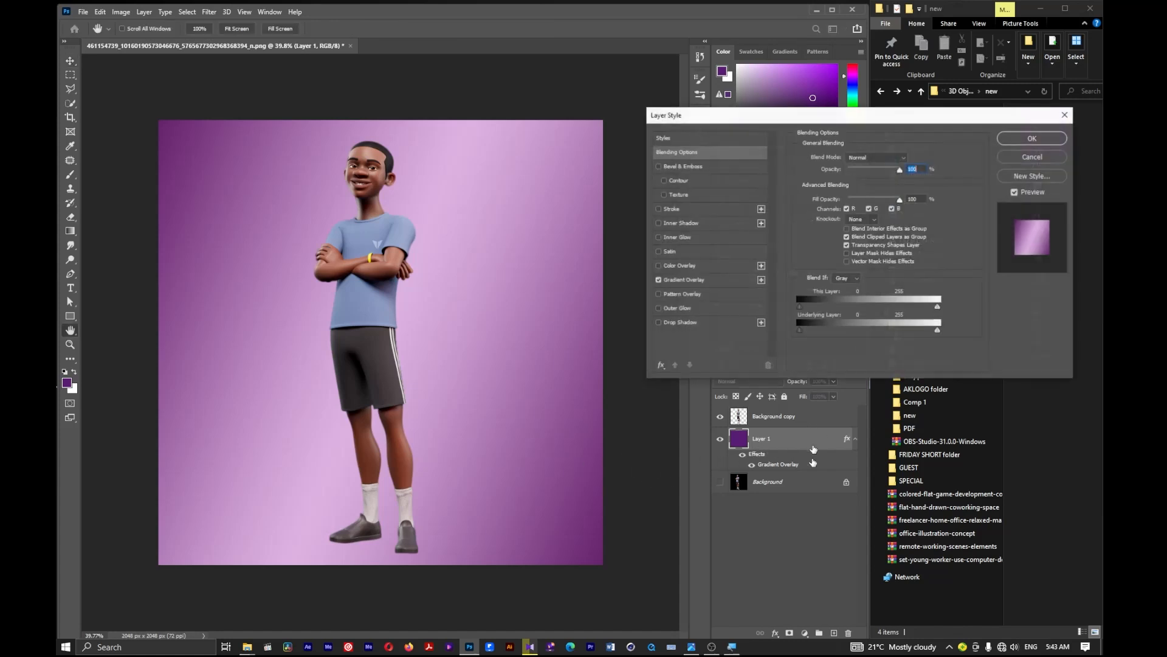
click(1042, 139)
click(820, 417)
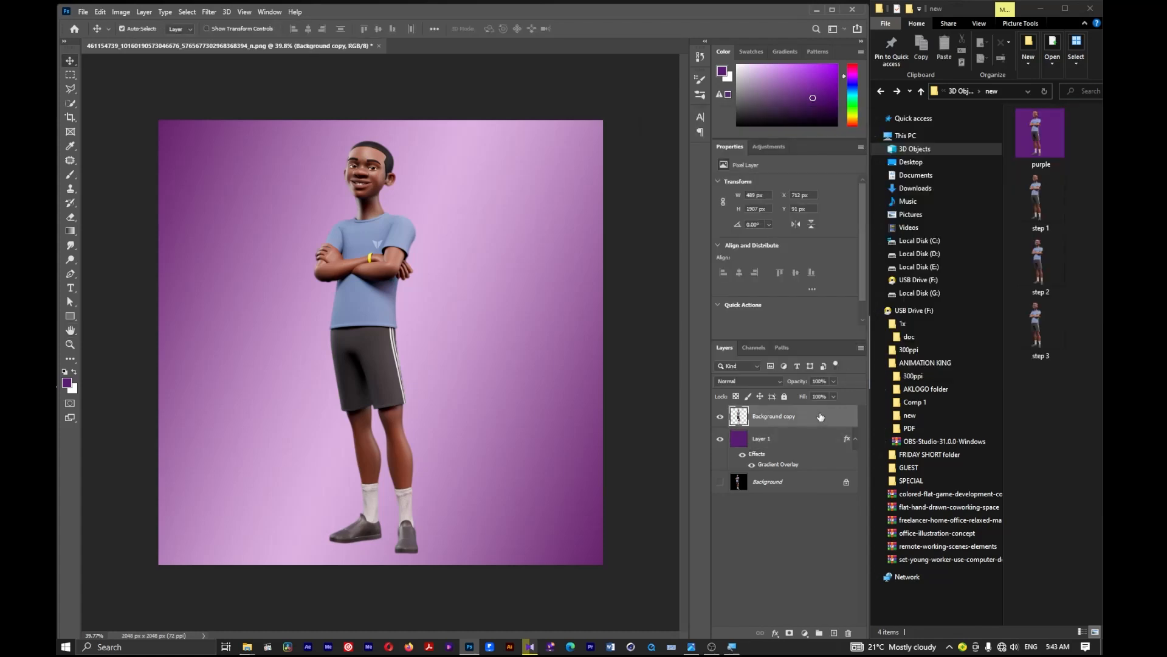
double_click(820, 416)
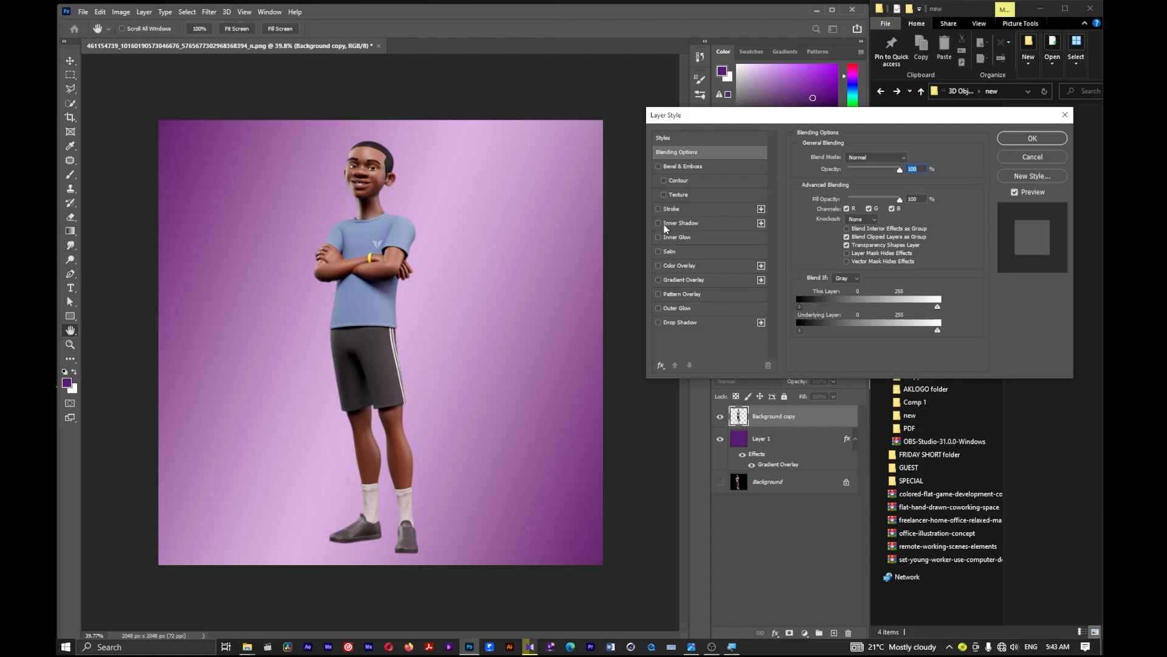
click(659, 323)
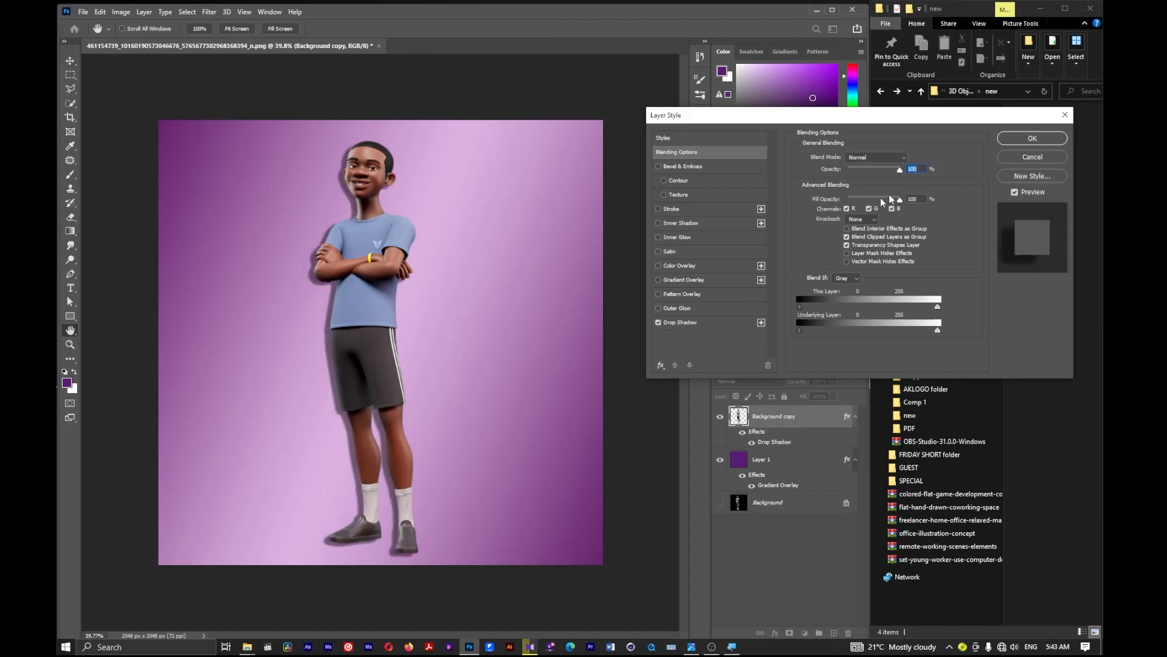
click(681, 322)
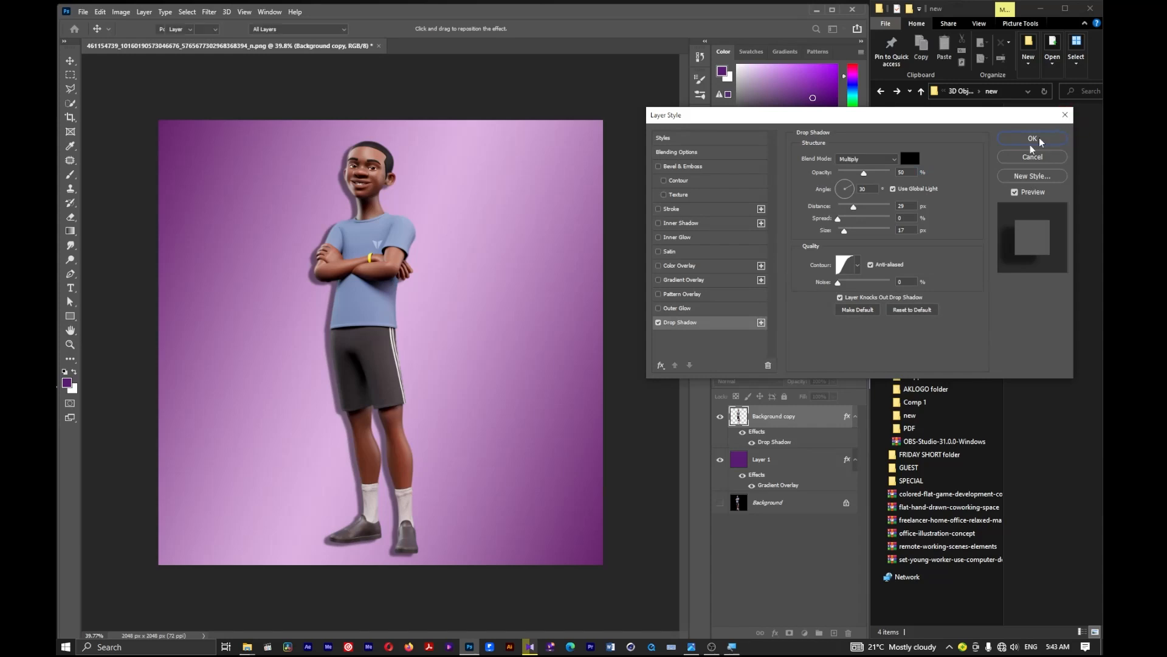
click(1065, 116)
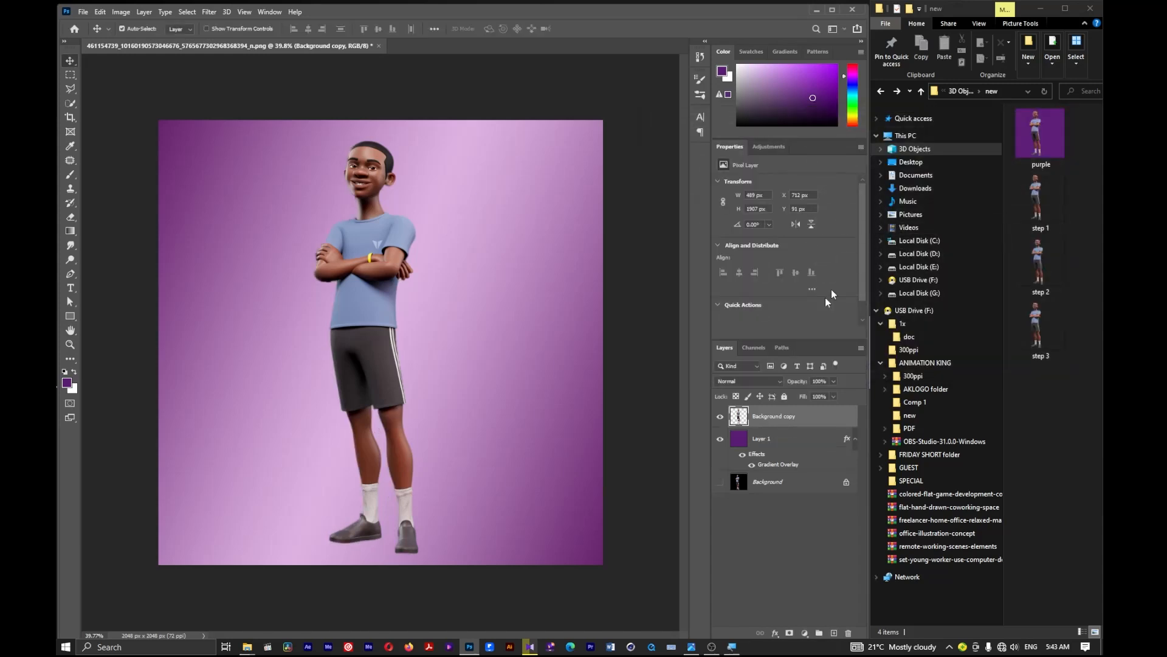
Step: Reopen Layer 1's Gradient Overlay settings, try the Radial style, and set the gradient style to Linear
double_click(800, 435)
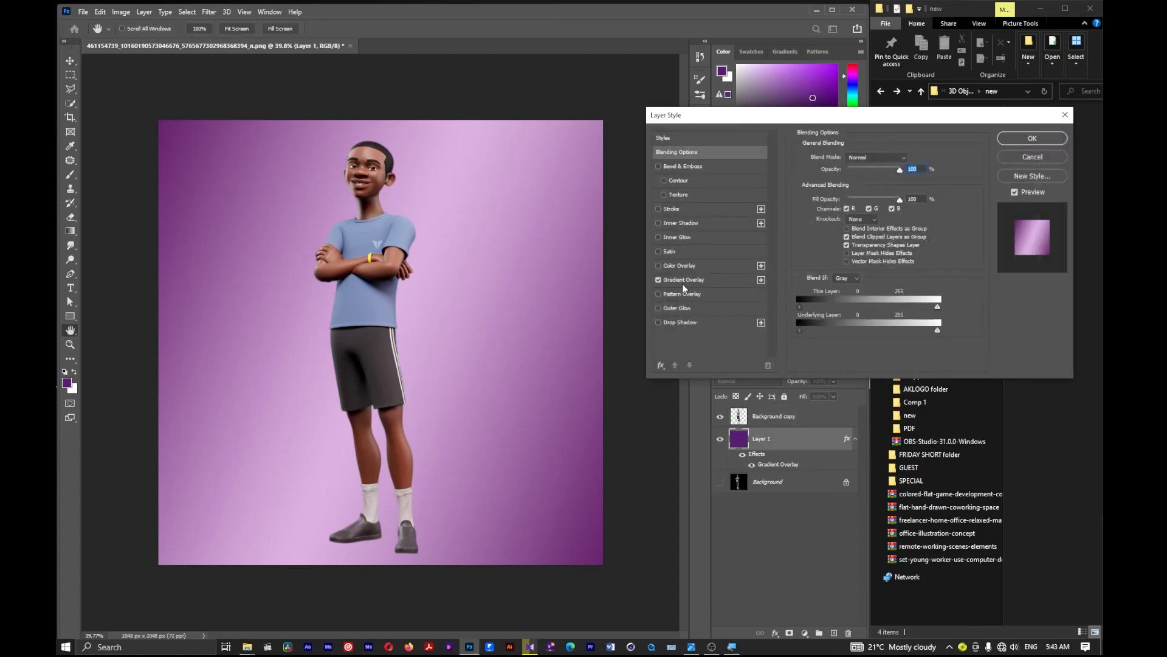
click(687, 280)
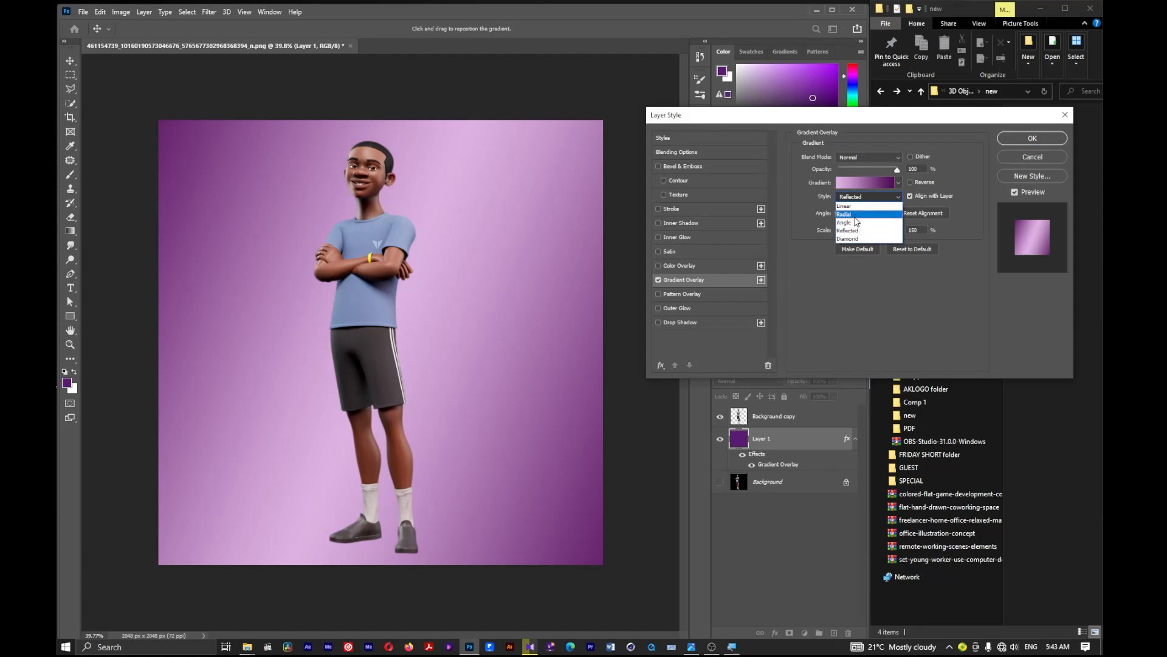
click(854, 216)
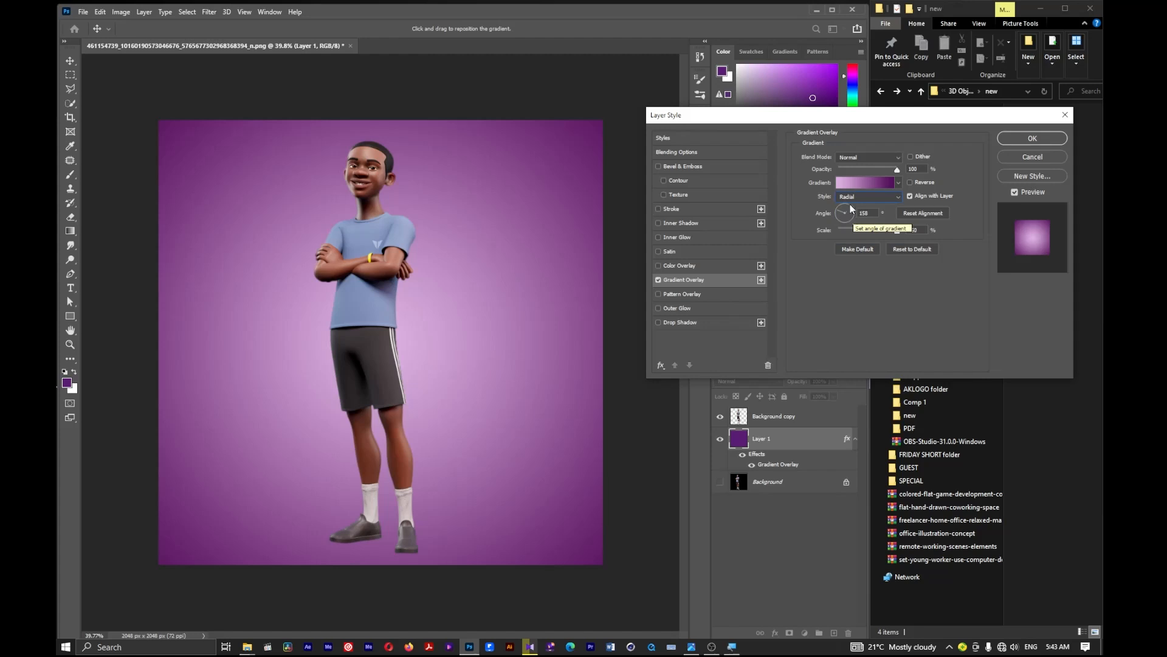
click(850, 200)
click(851, 205)
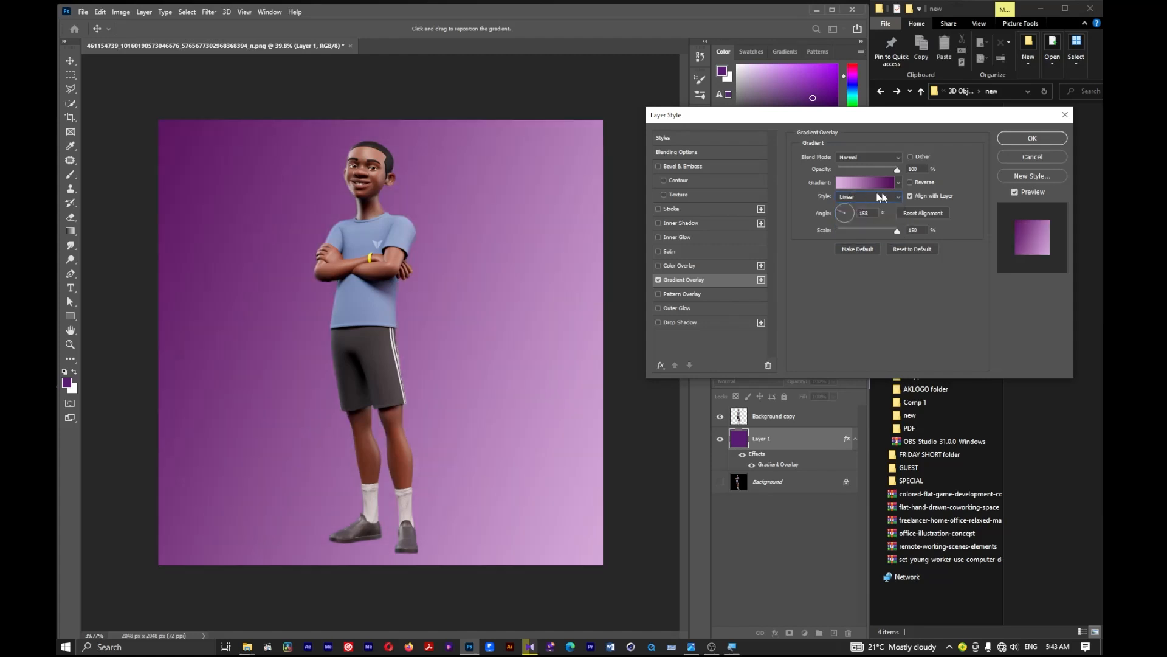
Step: Rotate the linear gradient on Layer 1 to an angle of -124°
click(841, 215)
drag(842, 218, 846, 223)
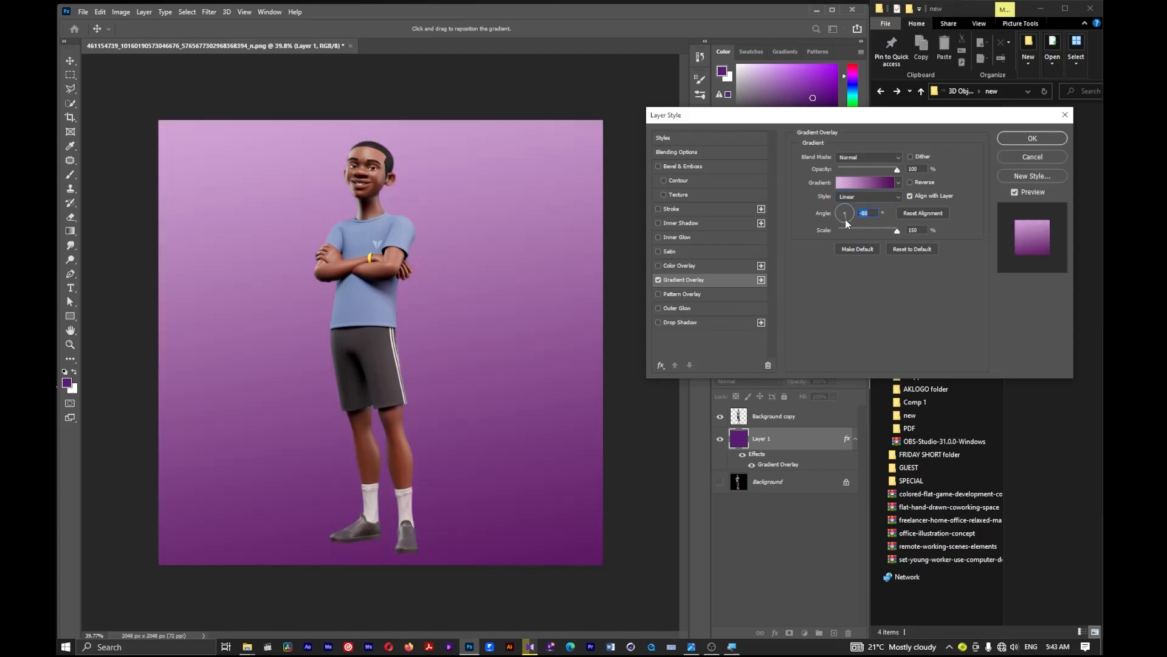
drag(846, 223, 840, 218)
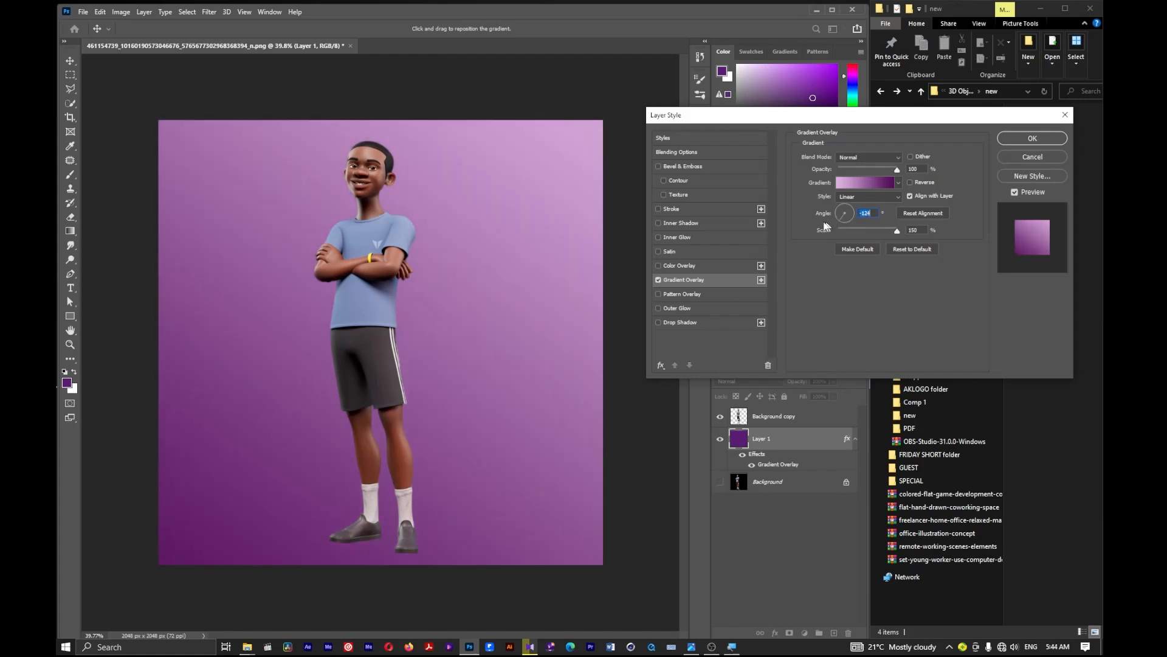
Step: Move the lilac colour stop of Layer 1's gradient to a location of 53% and accept the edited gradient
click(878, 184)
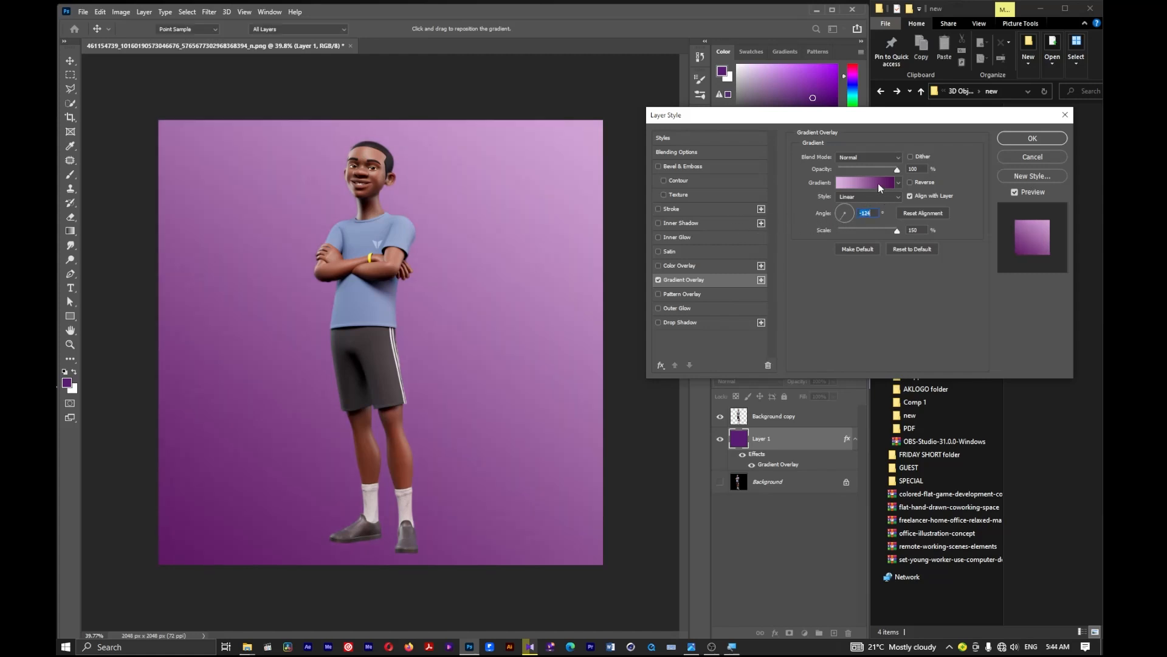
drag(676, 304, 764, 303)
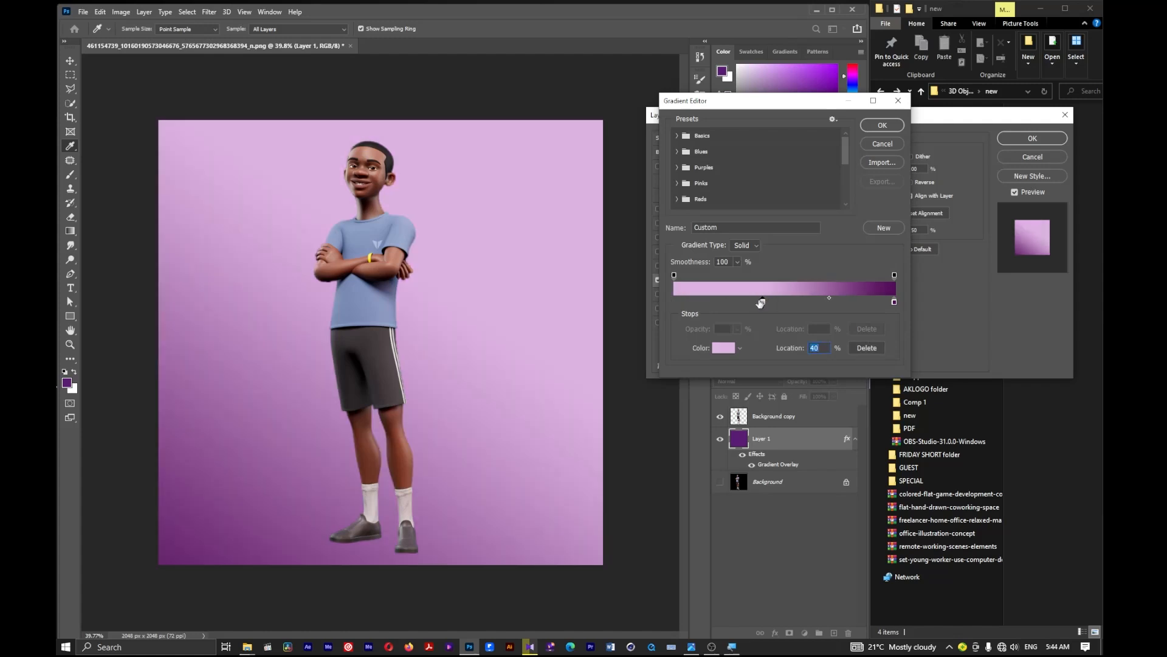
drag(768, 299, 769, 299)
drag(771, 303, 790, 303)
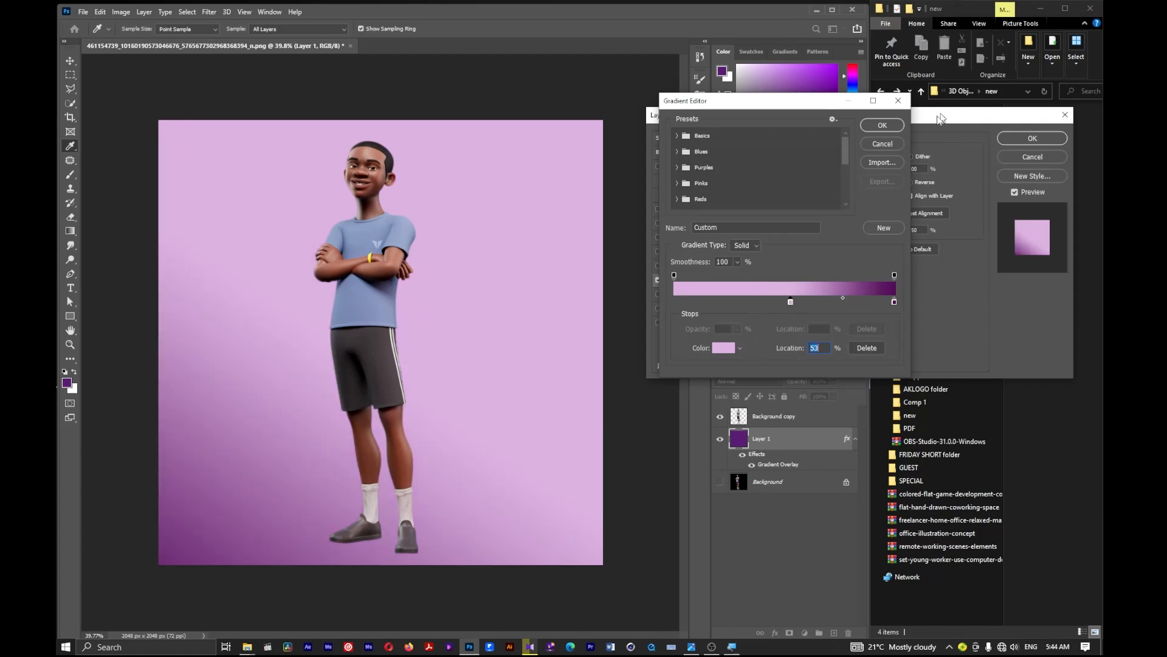
click(882, 125)
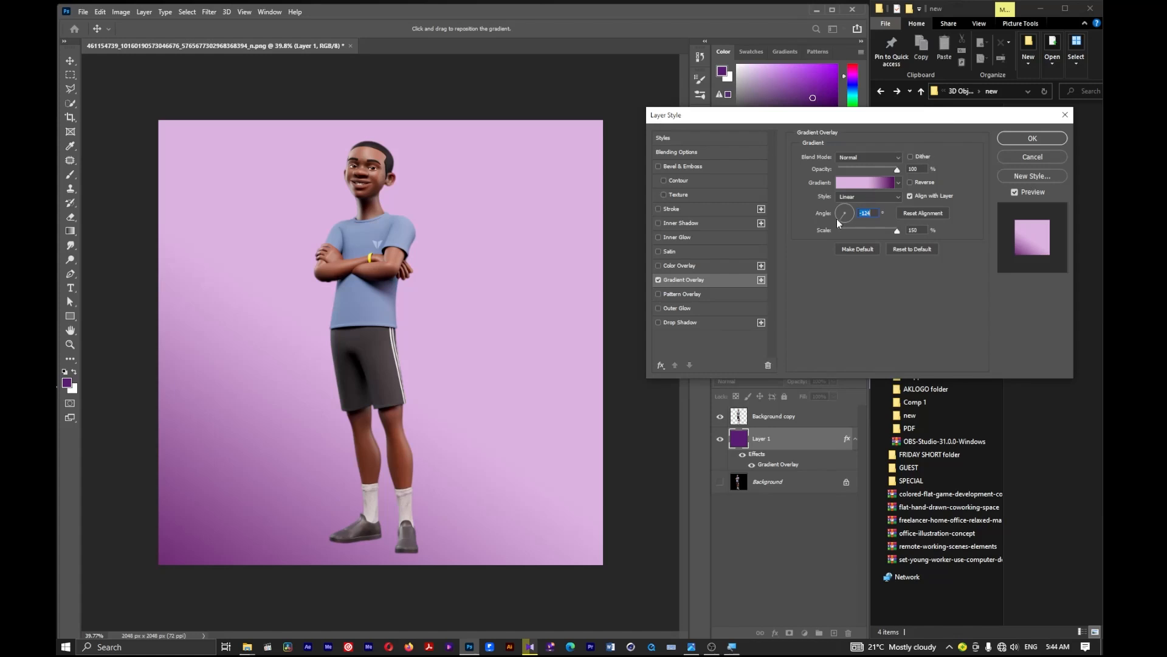
Step: Try several angles for the linear gradient, settle with the dark purple in the canvas's lower-left corner, and apply the layer style
drag(840, 217, 844, 222)
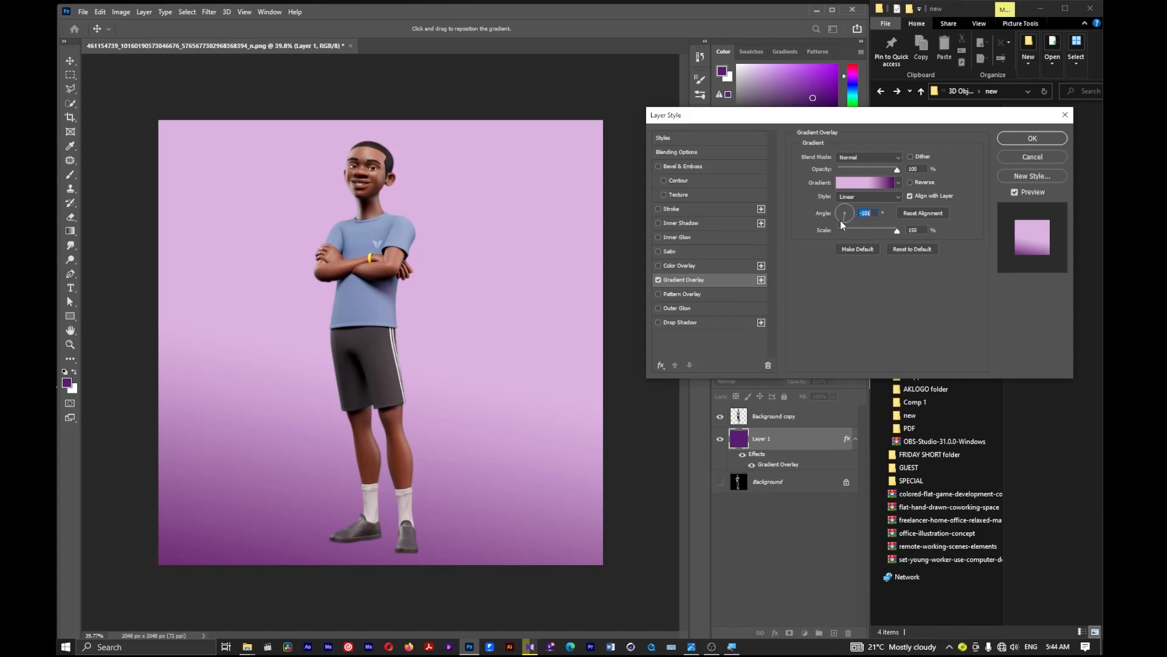
drag(841, 221, 838, 217)
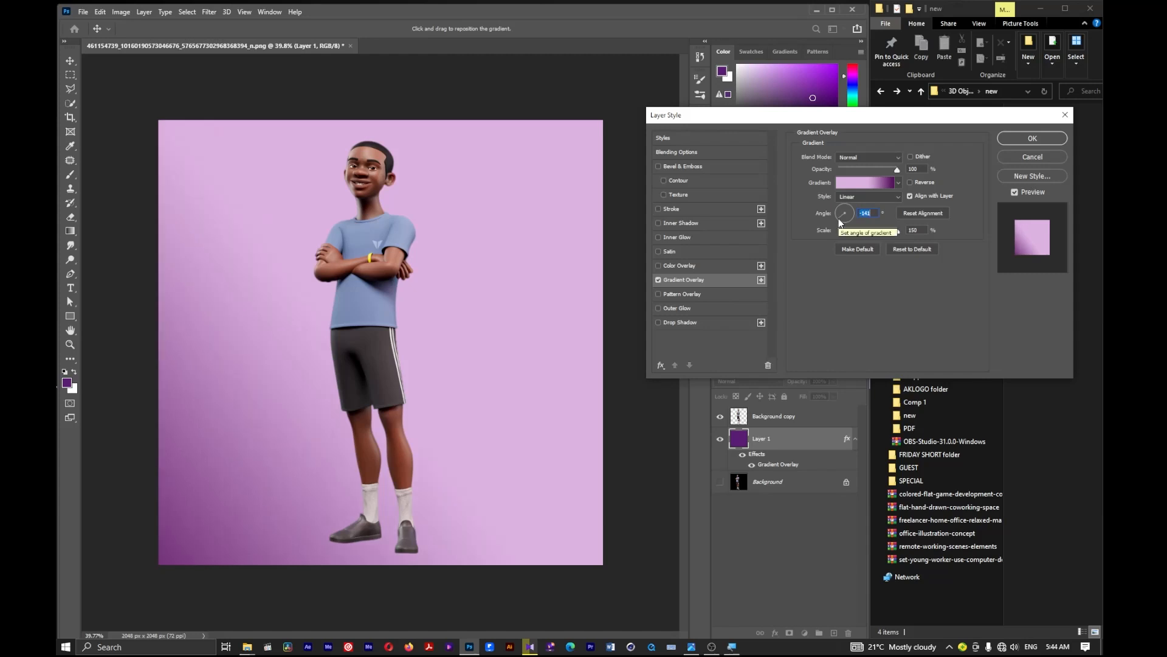
drag(838, 218, 837, 219)
drag(841, 217, 844, 221)
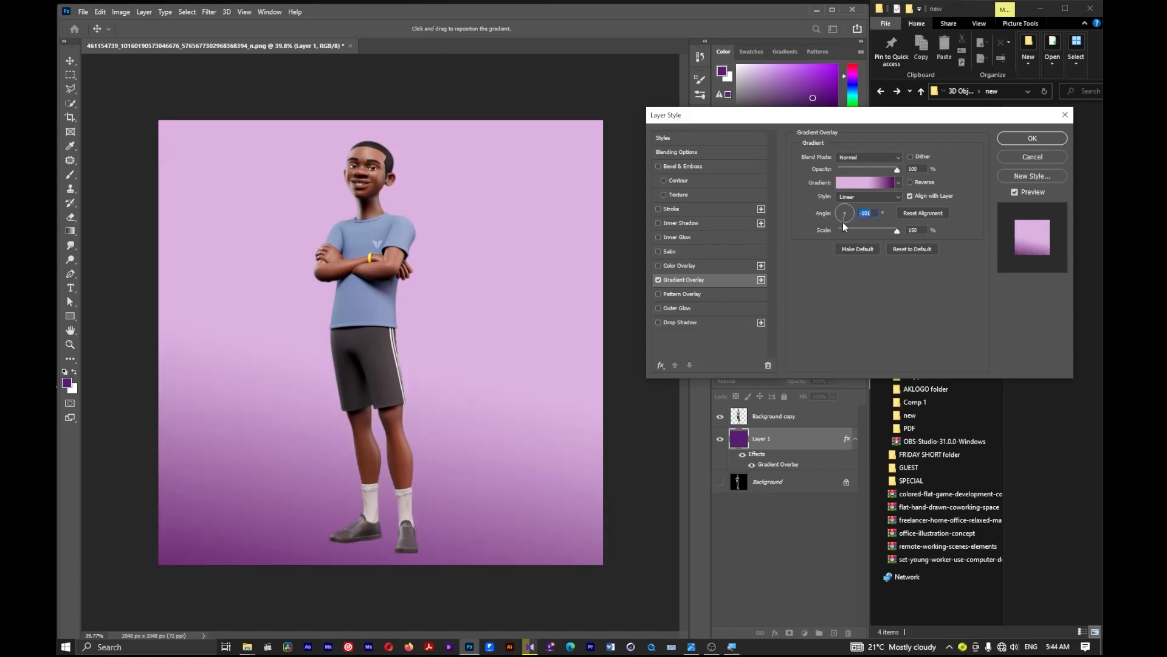
drag(842, 218, 841, 218)
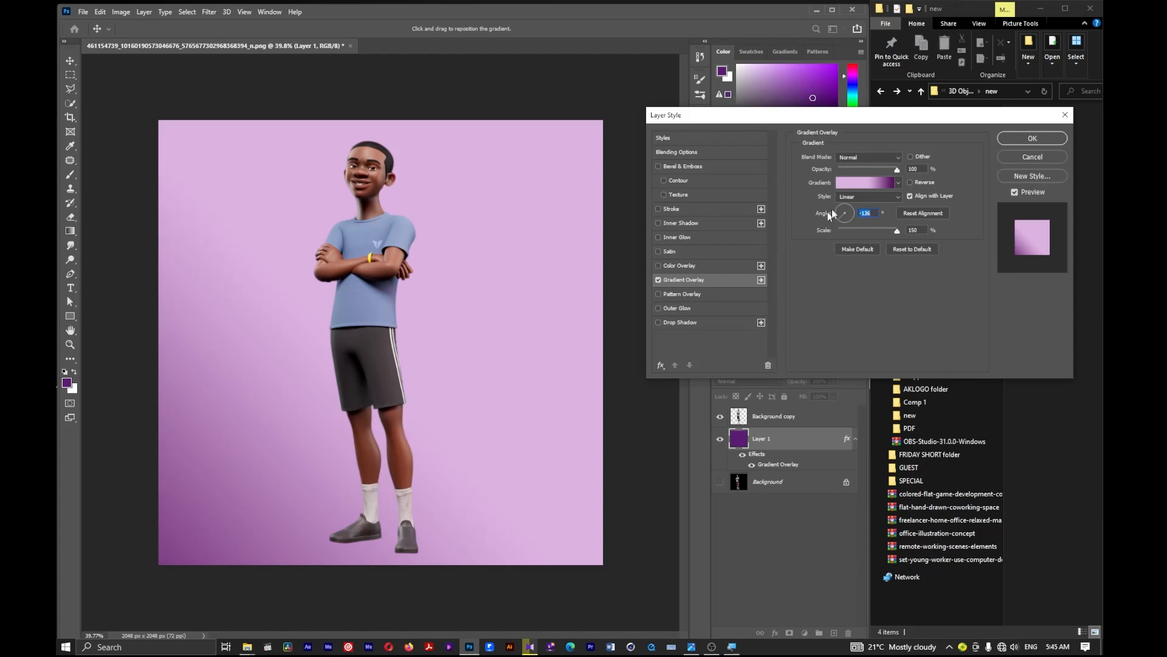
click(1013, 140)
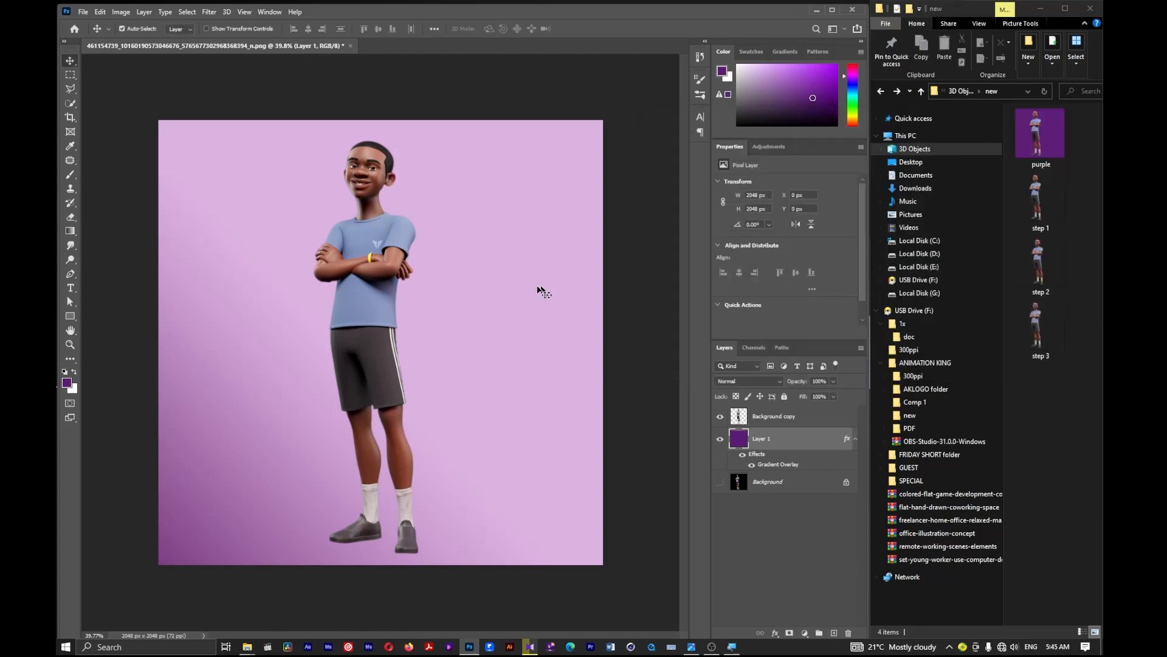
scroll(537, 290, down, 2)
scroll(424, 328, up, 2)
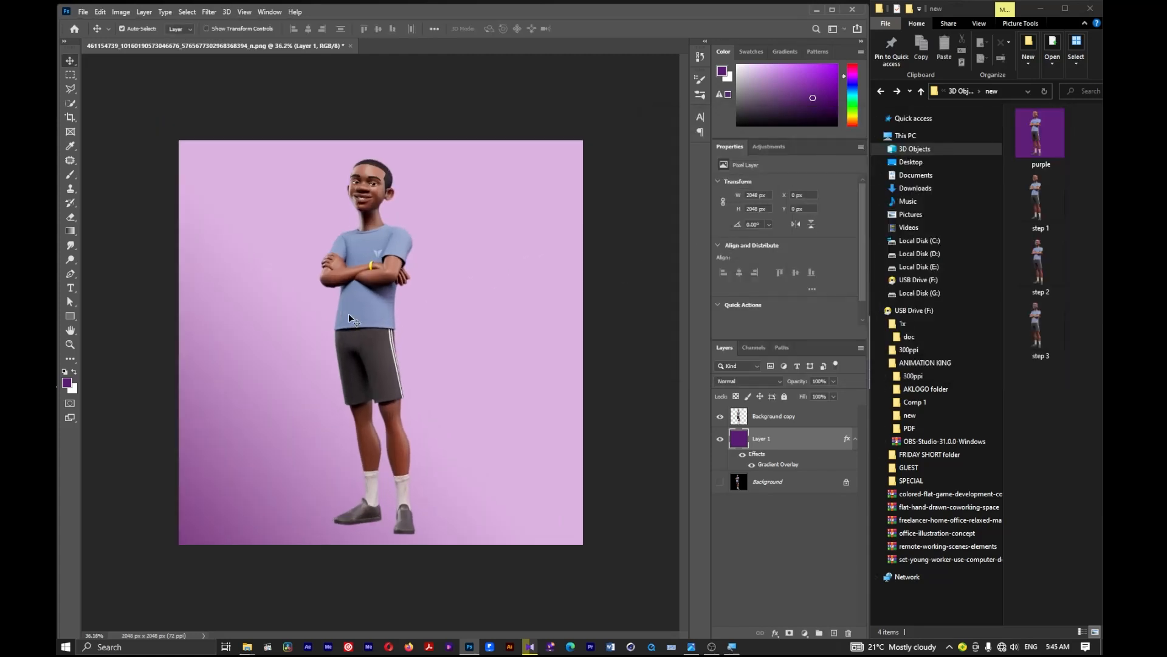
Step: Add a Drop Shadow to the Background copy layer with a 13 px distance, 1% spread and 250 px size
click(812, 418)
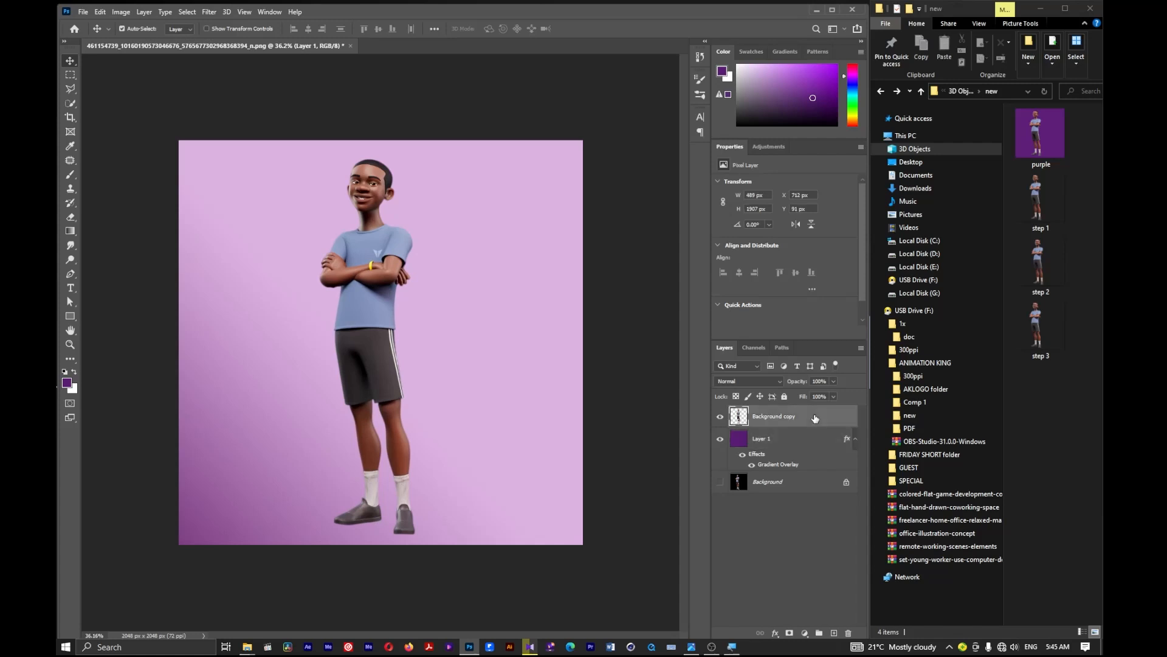
double_click(809, 415)
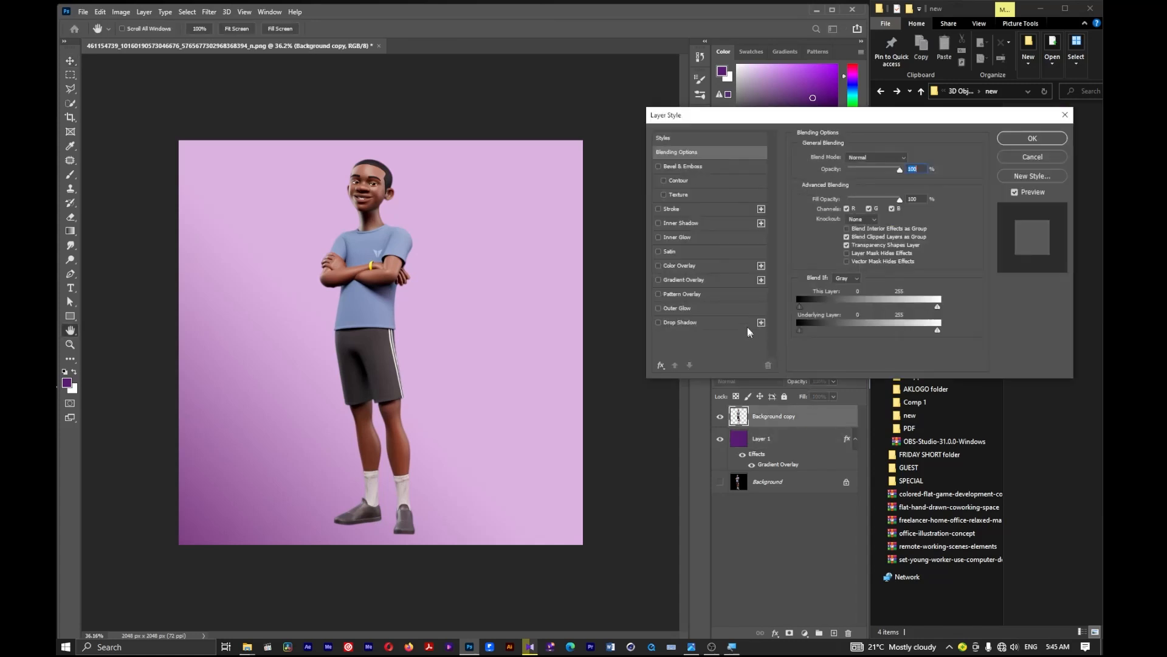
click(672, 323)
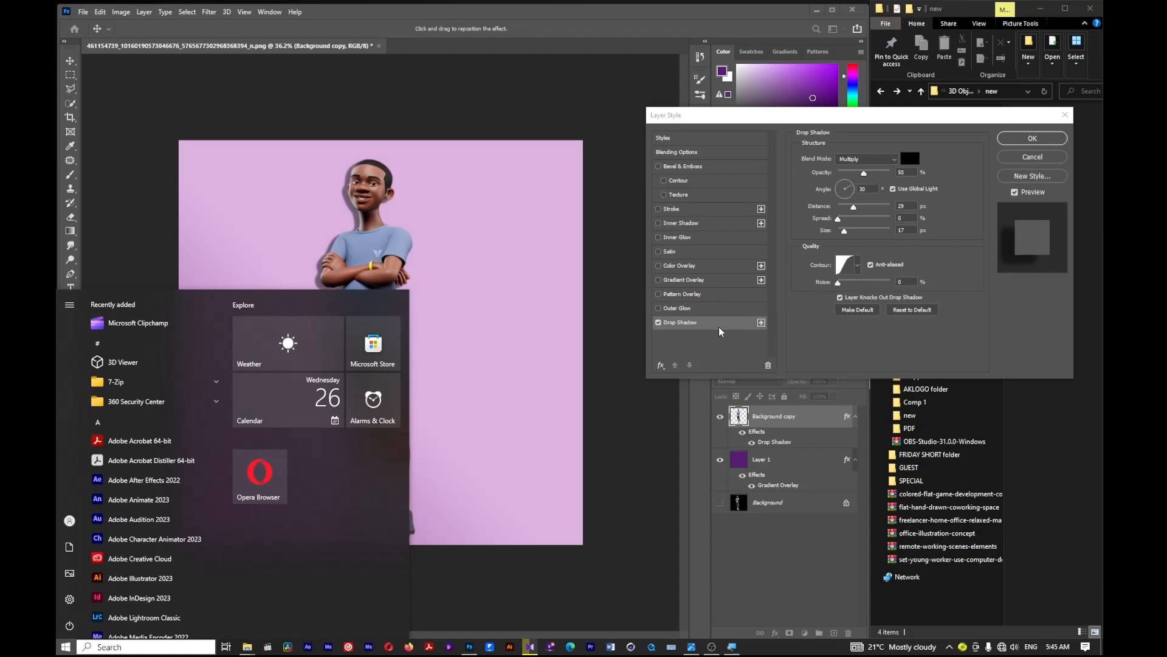
click(720, 332)
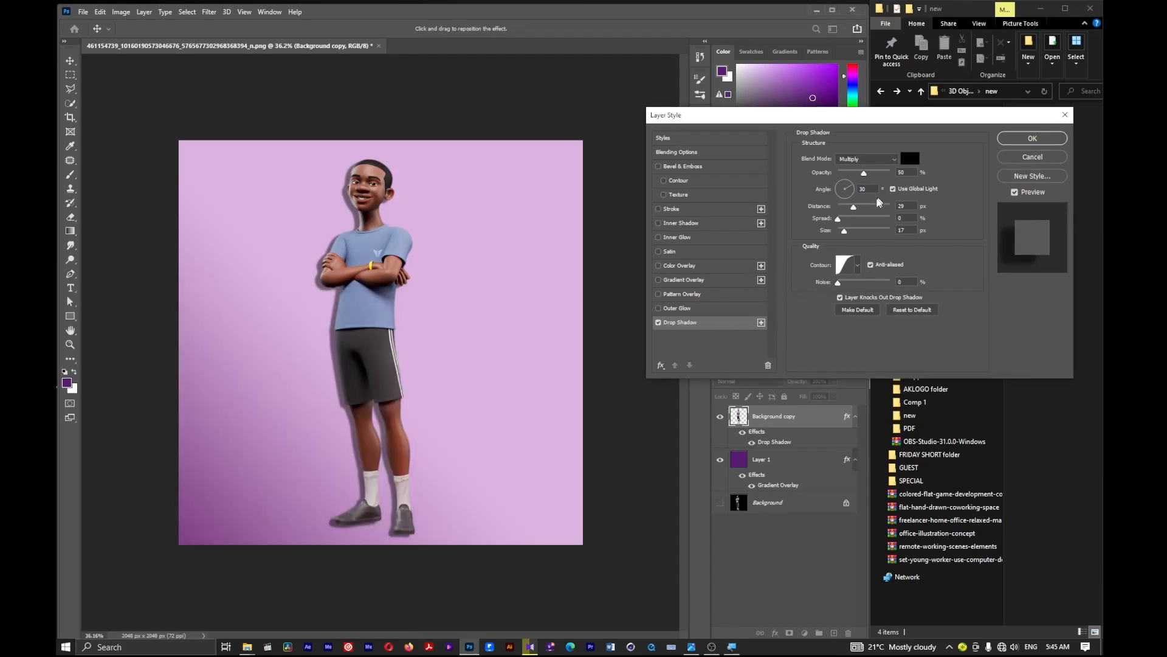
drag(854, 207, 865, 231)
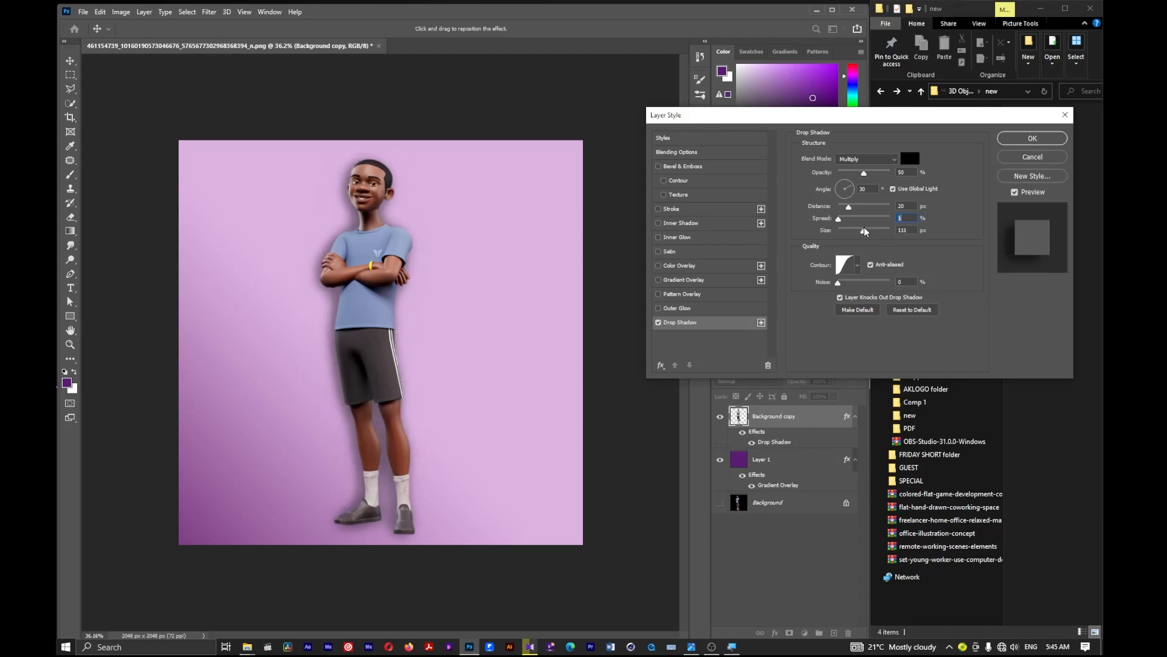
drag(866, 231, 869, 230)
key(Tab)
drag(849, 209, 948, 224)
Step: Set the drop shadow's angle to 64° and its distance to 91 px, and apply the layer style
drag(850, 193, 849, 183)
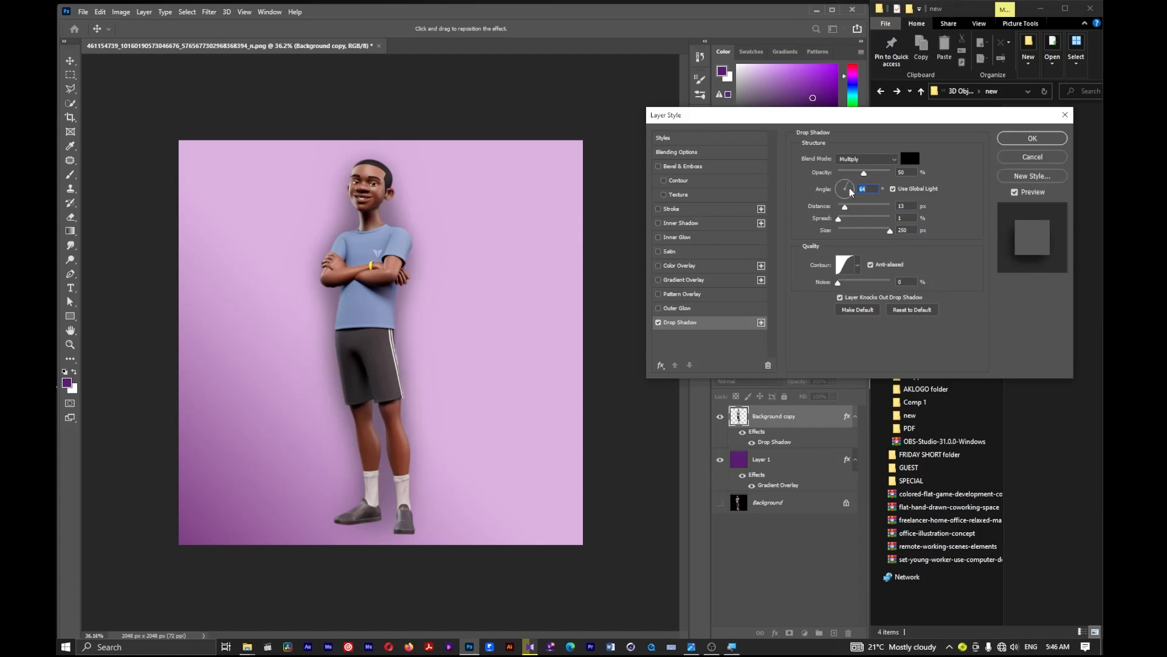
drag(849, 206, 877, 217)
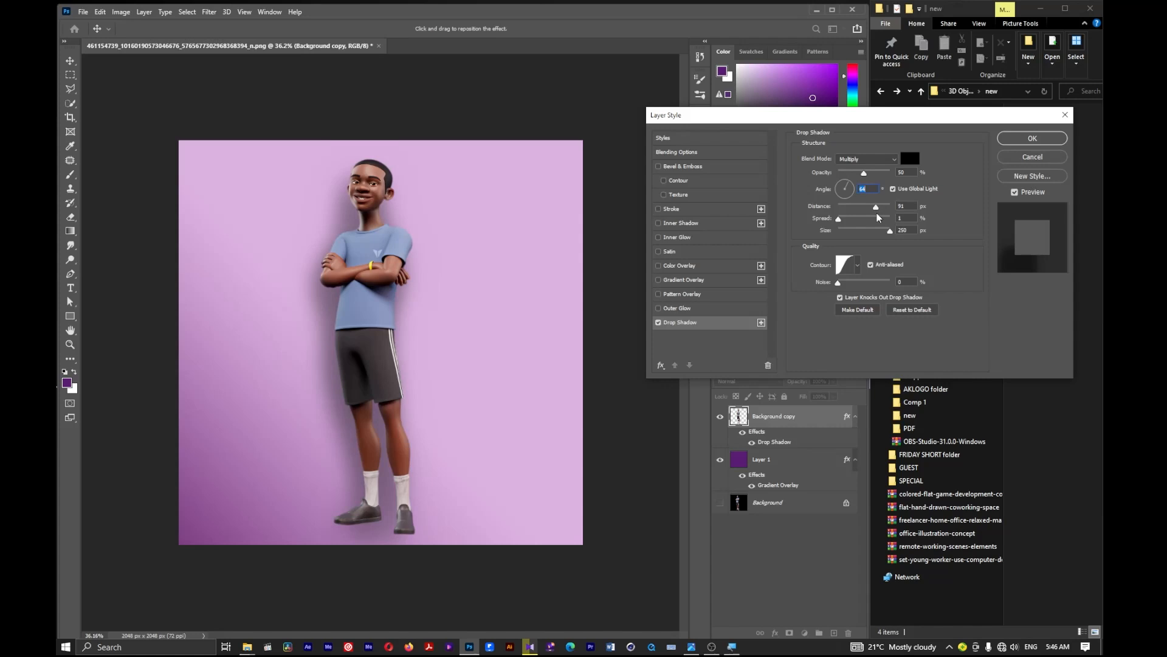
drag(877, 213, 878, 213)
click(1033, 139)
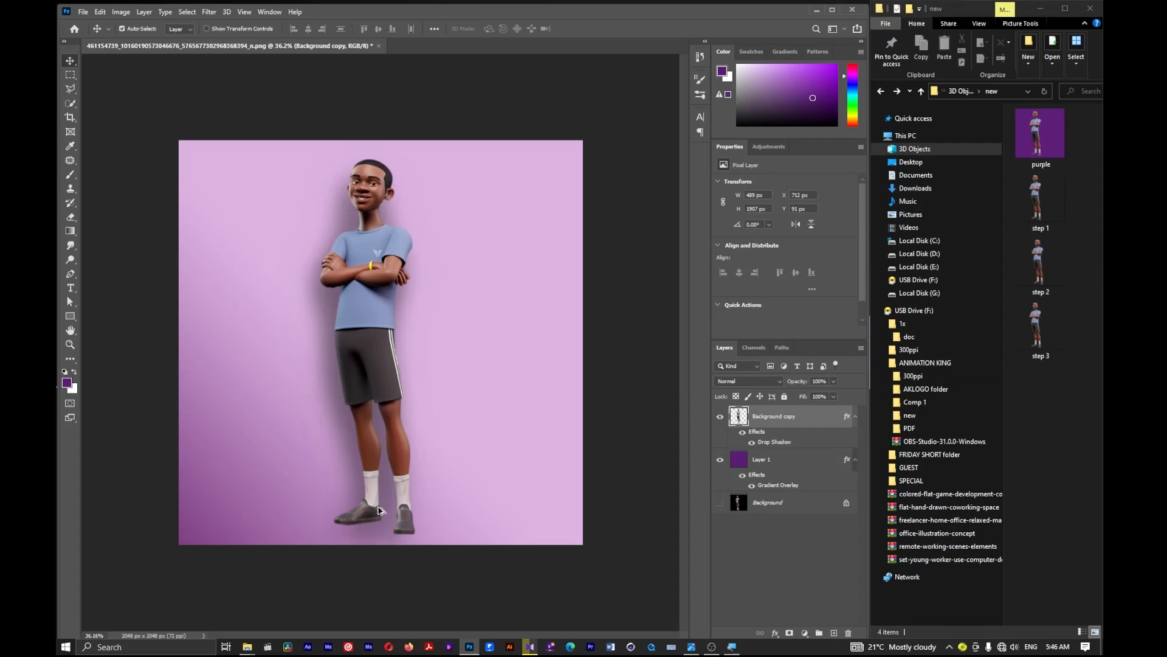
scroll(389, 495, down, 2)
scroll(393, 486, up, 1)
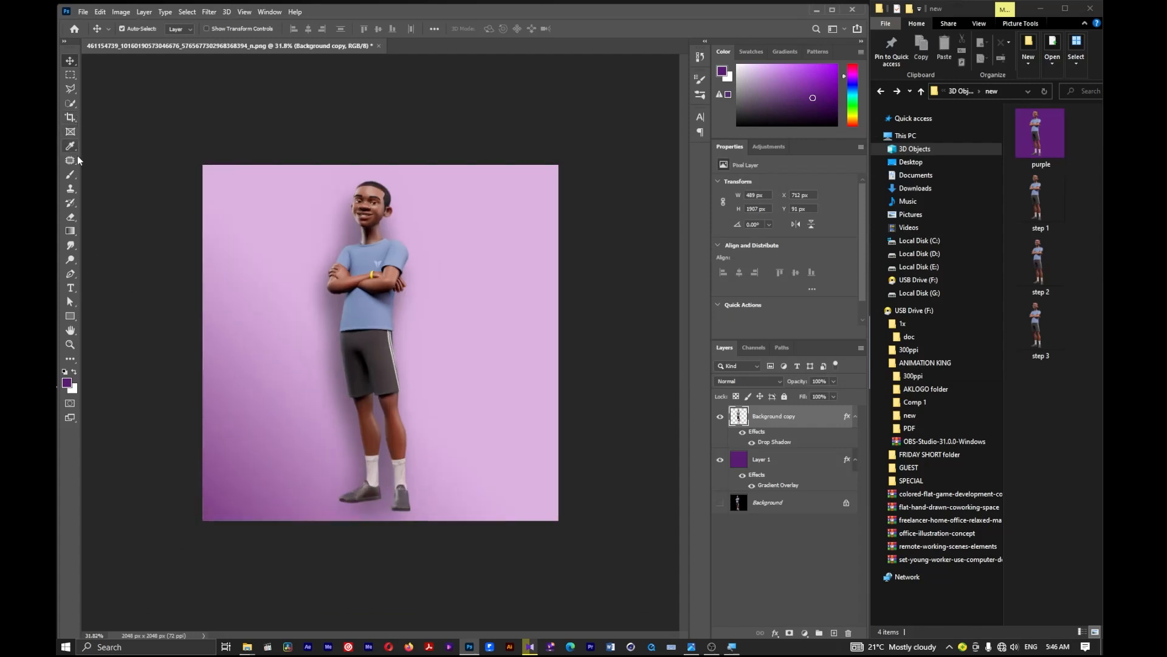
Step: Paint two straight Brush lines from the canvas's right edge toward the character and undo both strokes
click(70, 178)
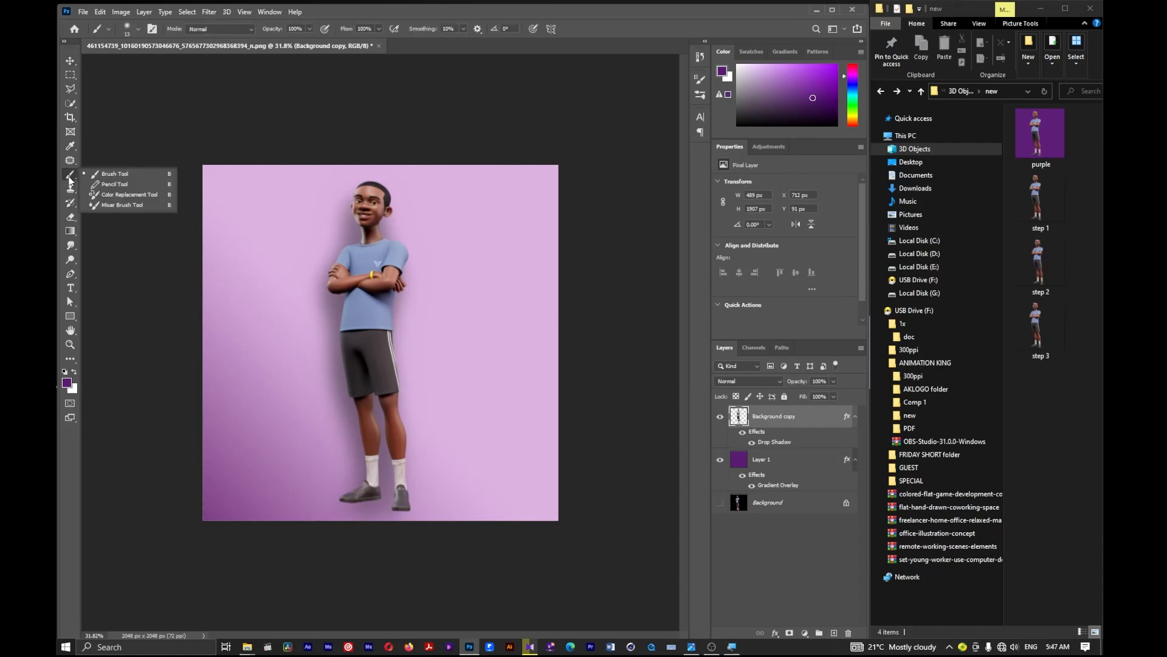
shift+click(639, 125)
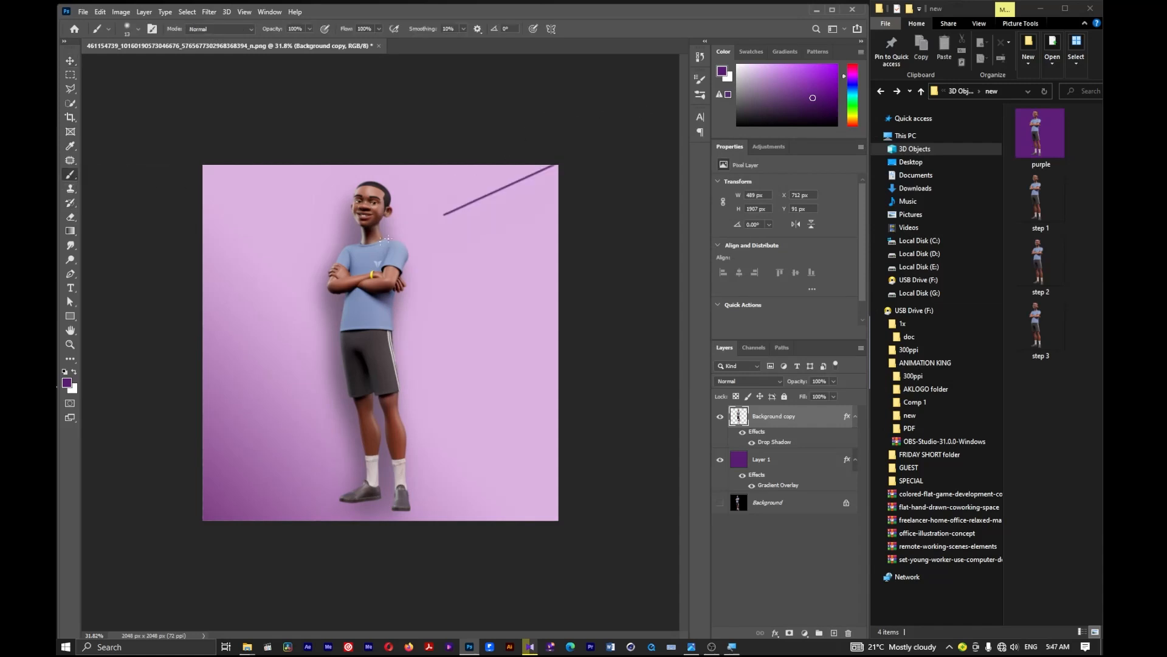
click(591, 211)
shift+click(411, 453)
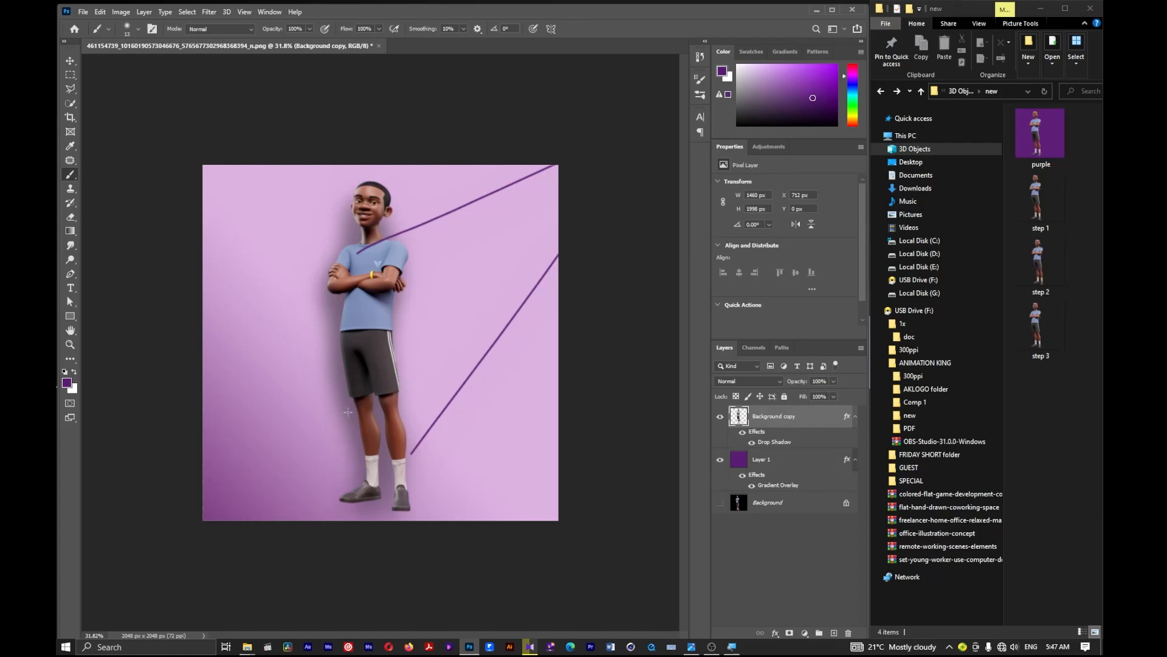
key(ctrl+z)
key(ctrl+z)
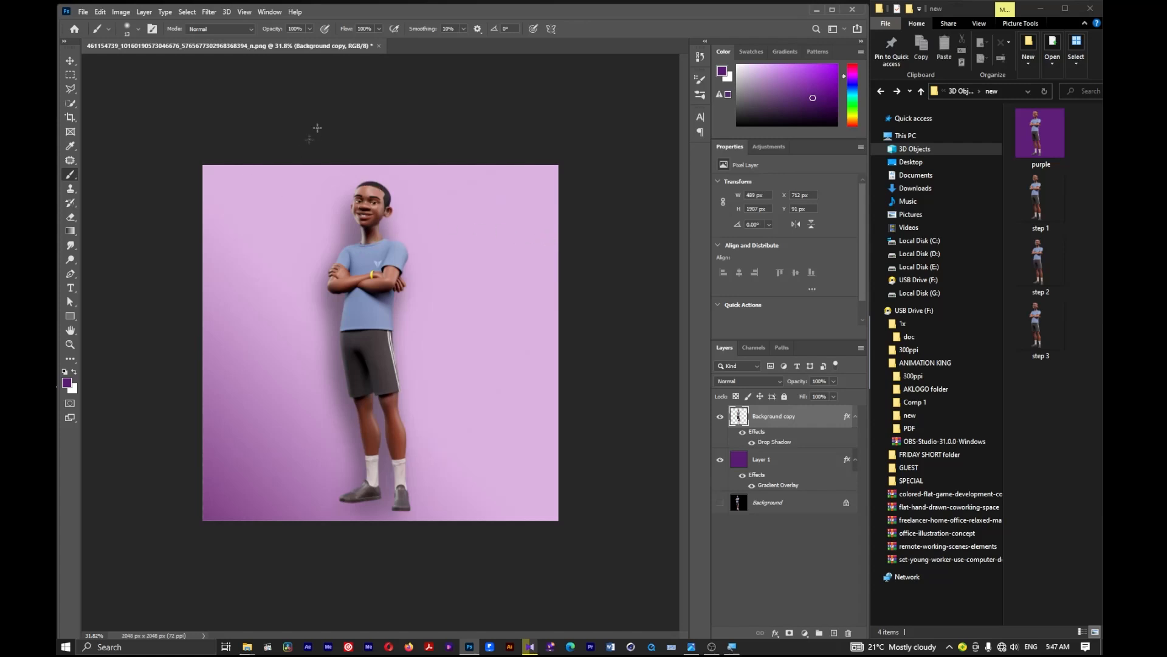
Step: Paint freehand Brush lines on the character's left and a loop on its right, and undo all the strokes
drag(230, 110, 330, 234)
drag(195, 298, 306, 476)
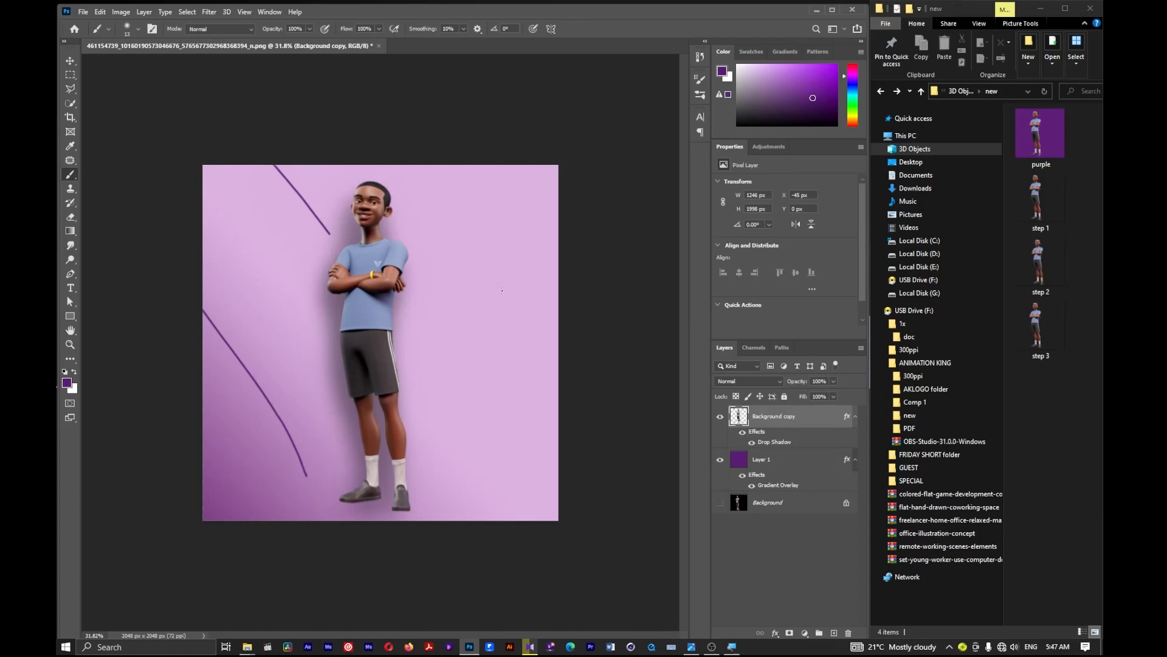
mouse_move(453, 305)
mouse_down()
mouse_move(430, 355)
mouse_move(448, 463)
mouse_move(508, 428)
mouse_move(502, 261)
mouse_move(439, 173)
mouse_move(387, 245)
mouse_move(417, 442)
mouse_move(412, 497)
mouse_move(463, 499)
mouse_move(484, 445)
mouse_up()
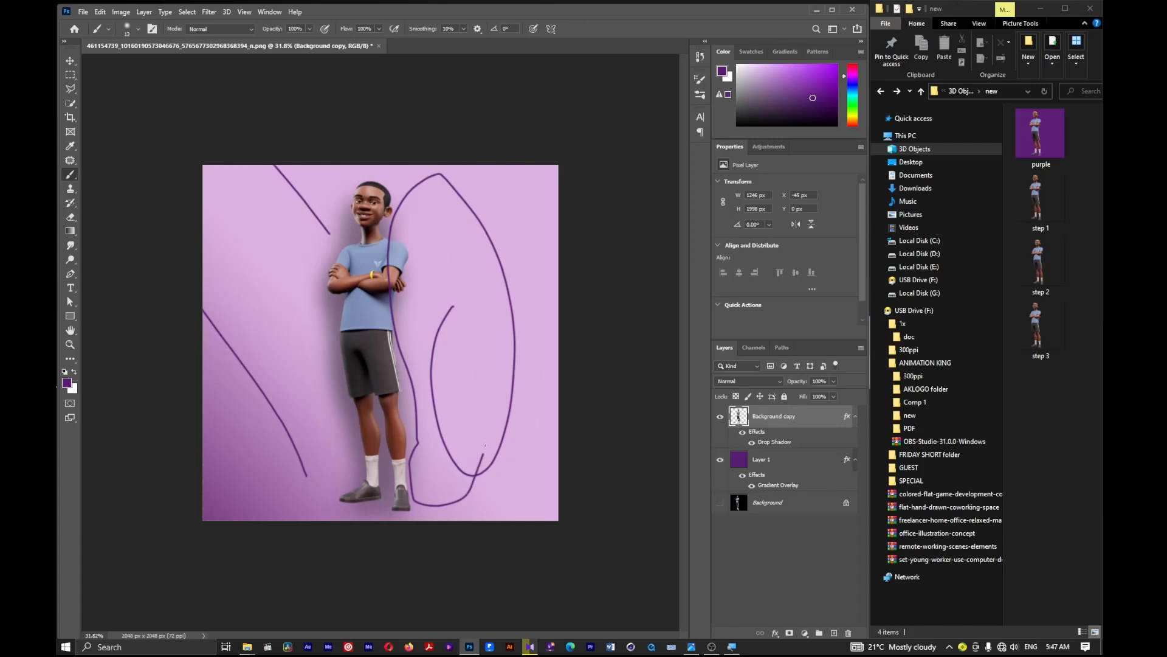
key(ctrl+z)
key(ctrl+z)
key(ctrl+z)
key(ctrl+z)
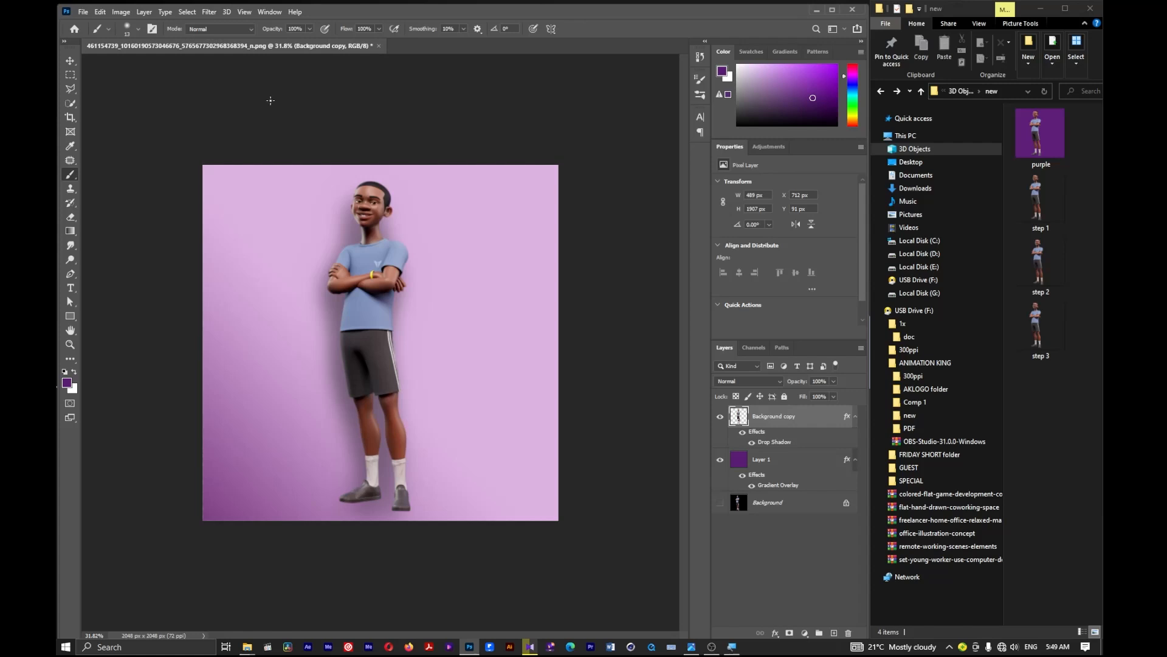
Step: Start saving the document in the 3D Objects > new folder and name the file "photo edit"
click(82, 12)
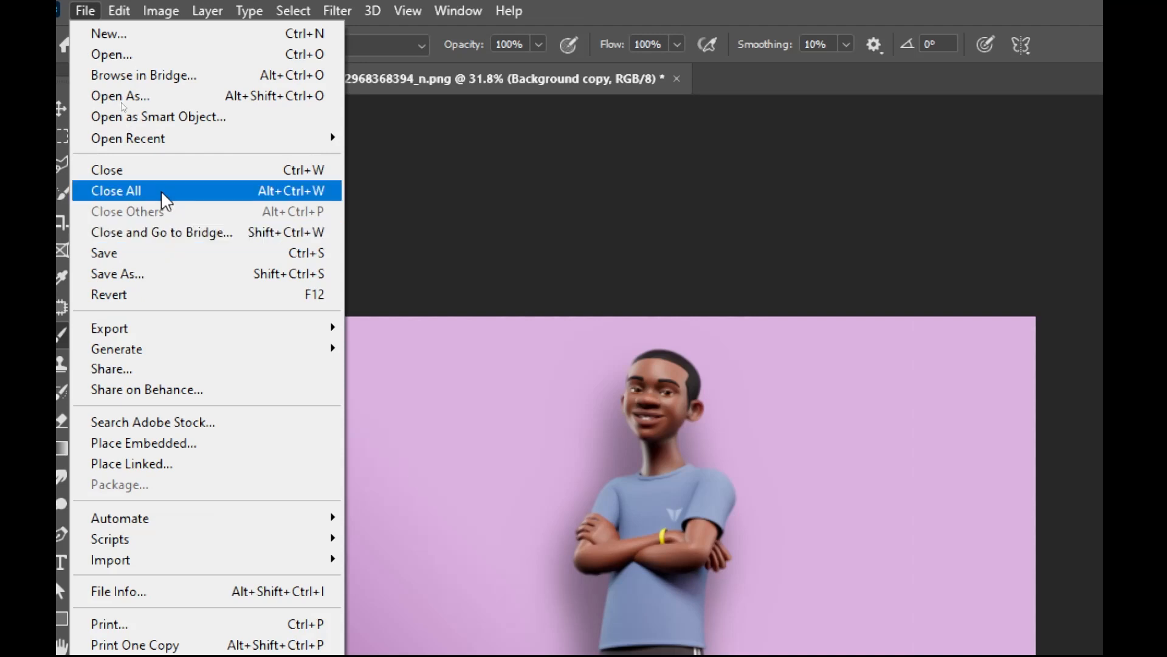
click(150, 253)
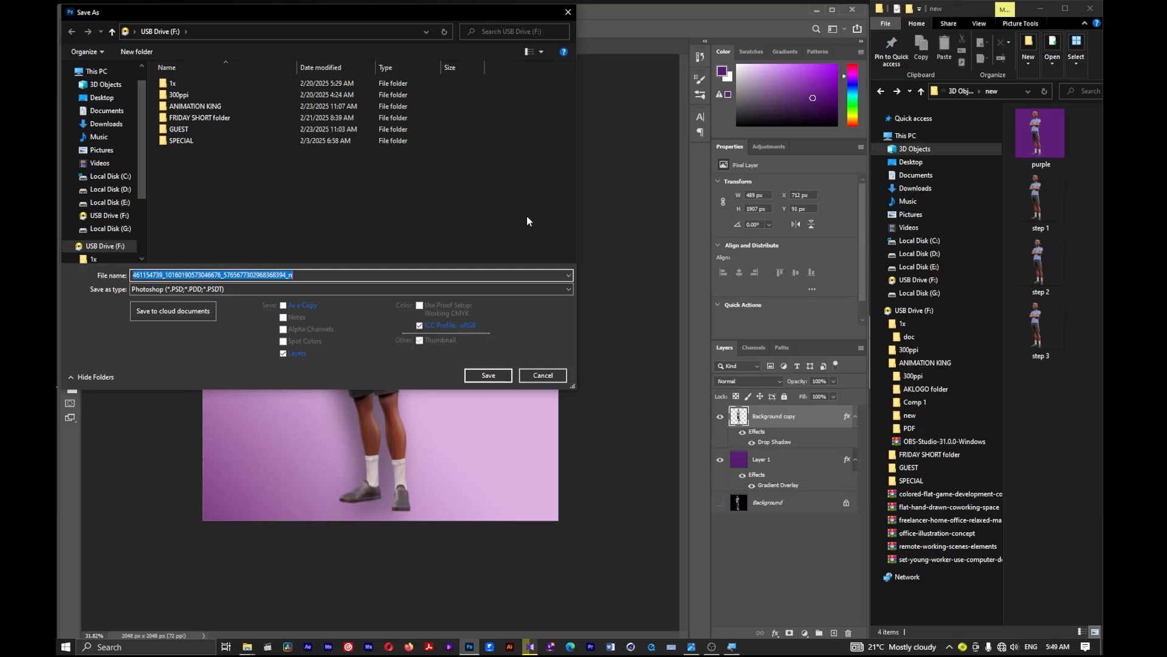
click(110, 90)
double_click(184, 96)
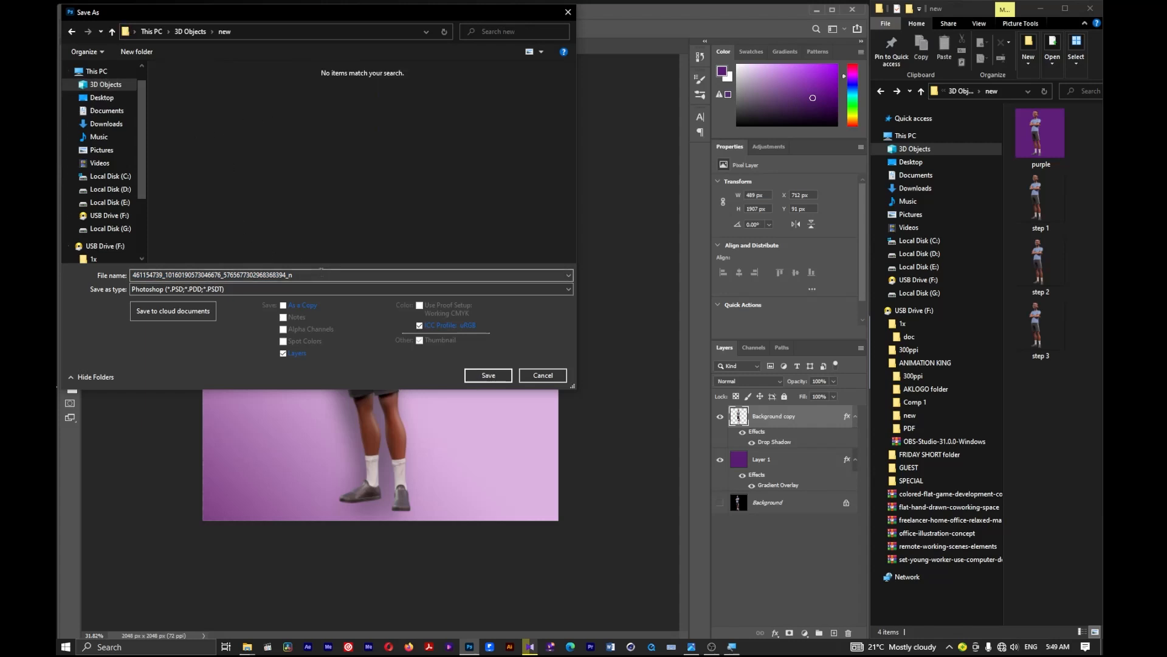
double_click(321, 274)
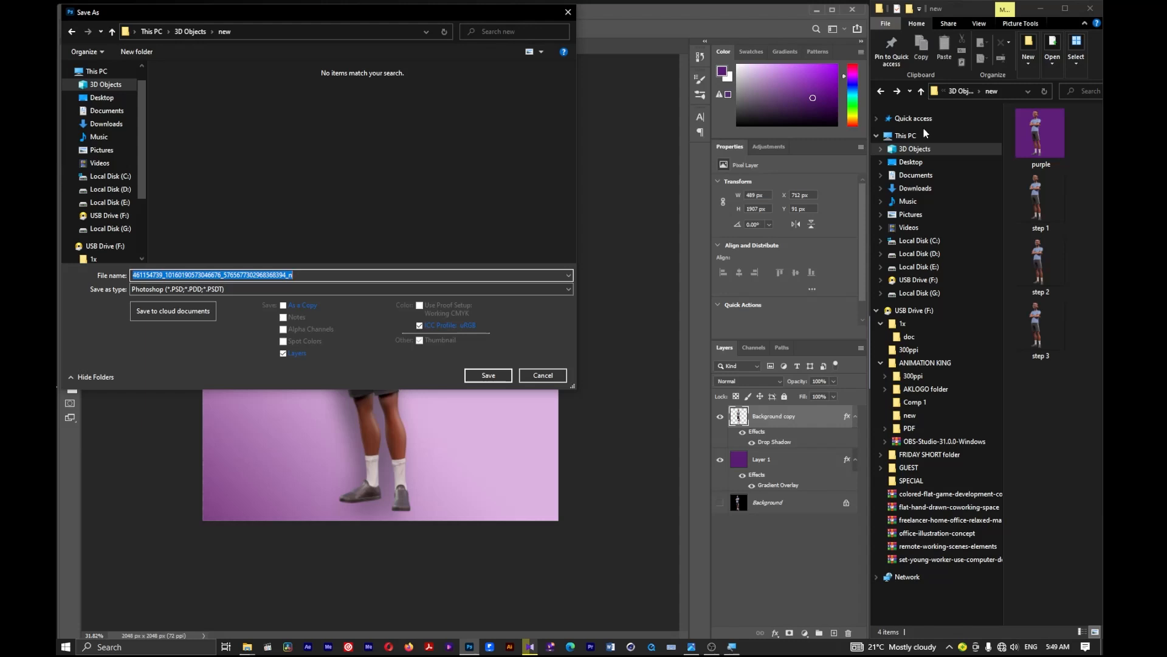
text(bac)
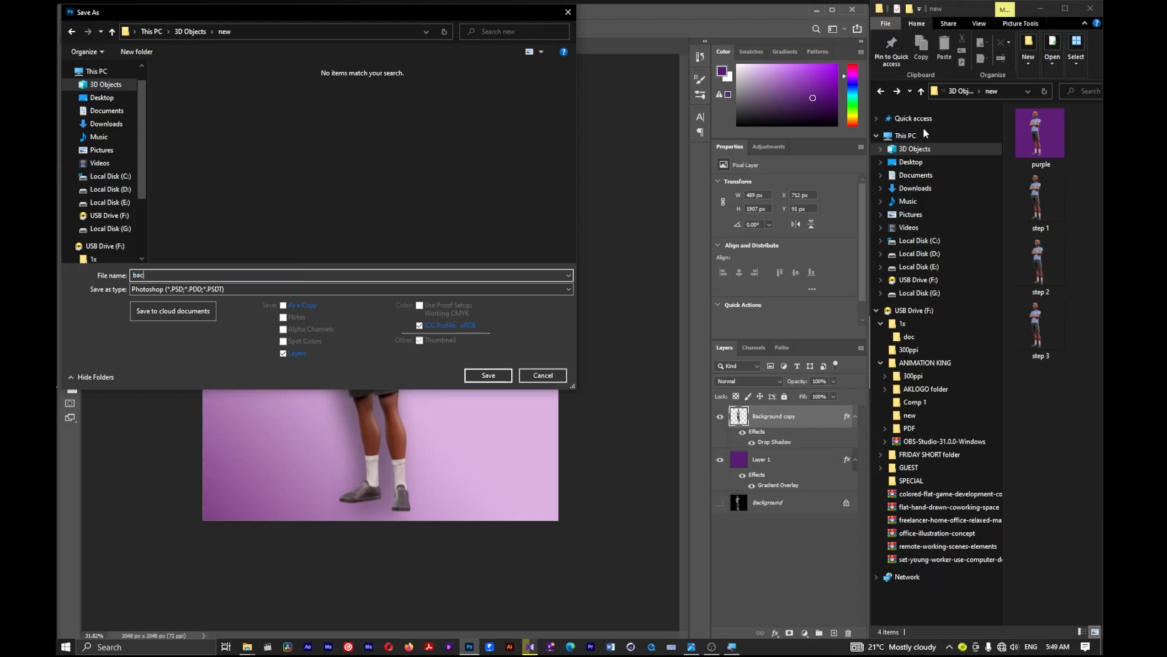
key(BackSpace)
key(BackSpace)
text(photo ed)
Step: Try Photoshop PDF as the save format and set it back to Photoshop (*.PSD;*.PDD;*.PSDT)
click(227, 290)
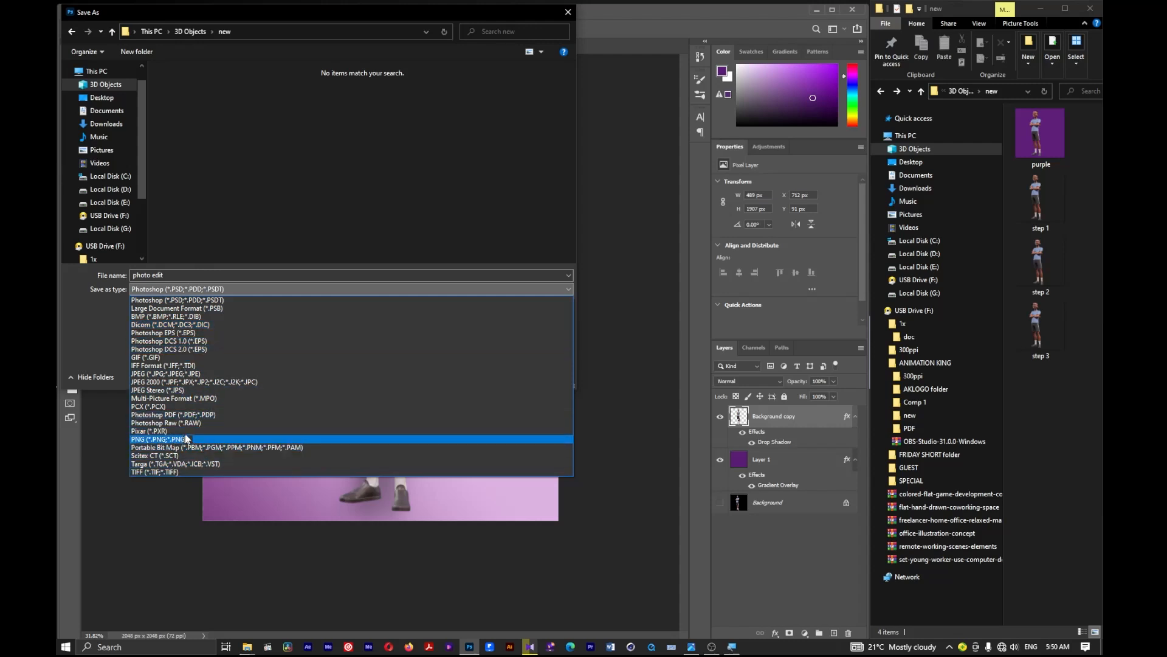
click(203, 415)
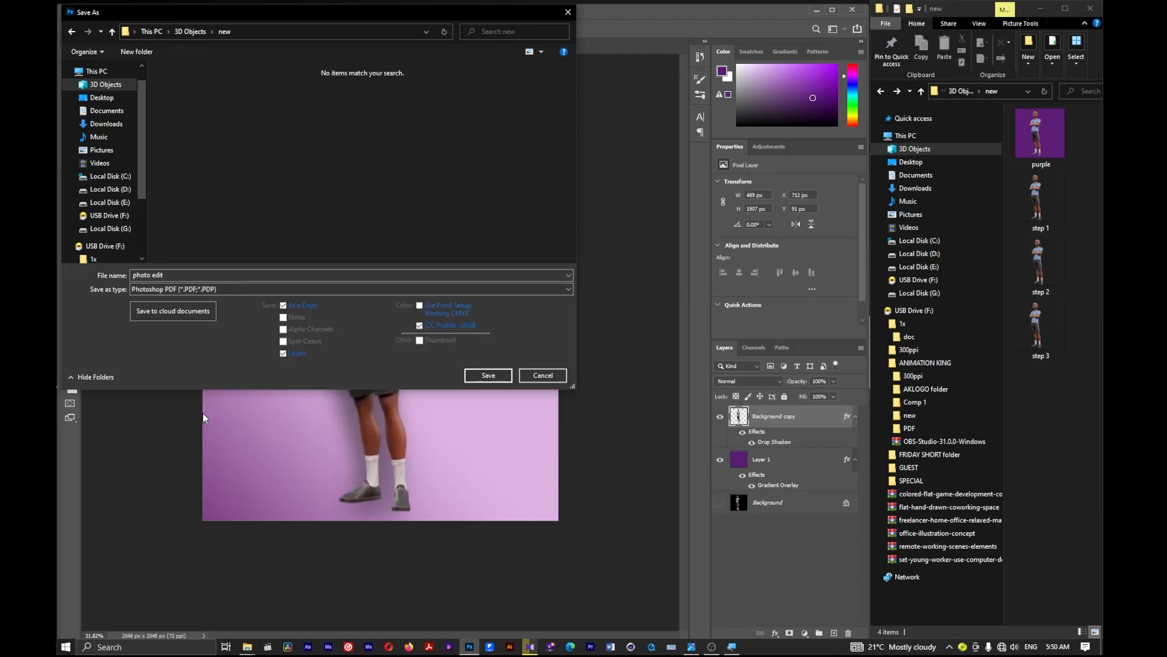
click(221, 290)
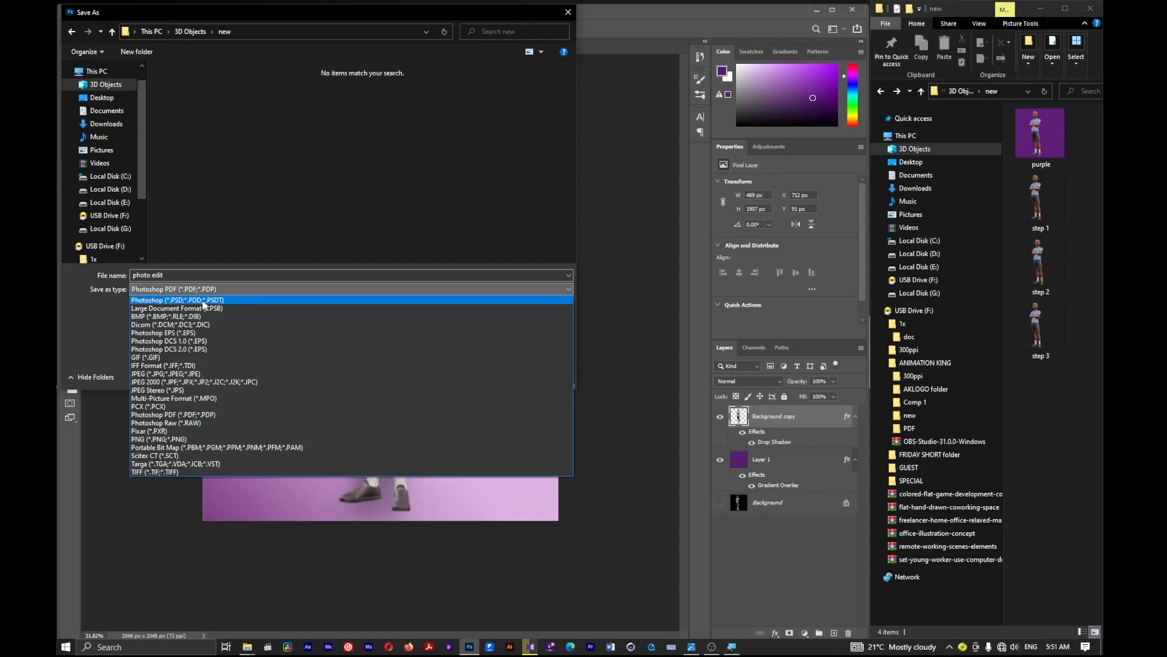
click(178, 301)
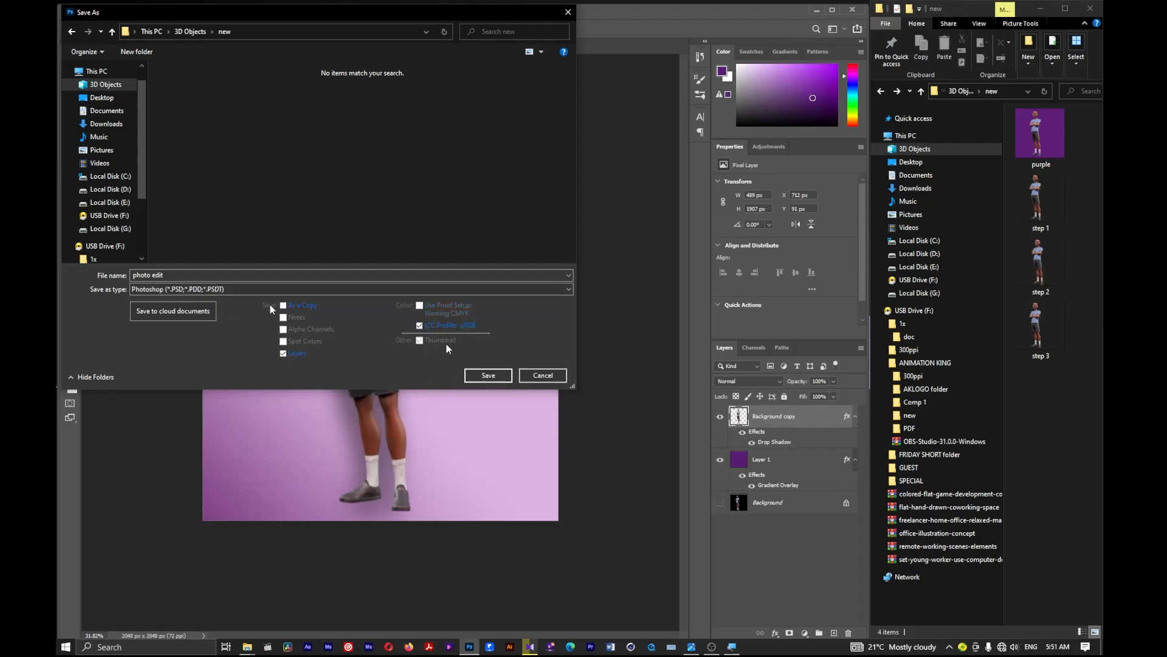
Step: Save the document as "photo edit" in Photoshop format in the new folder
click(483, 373)
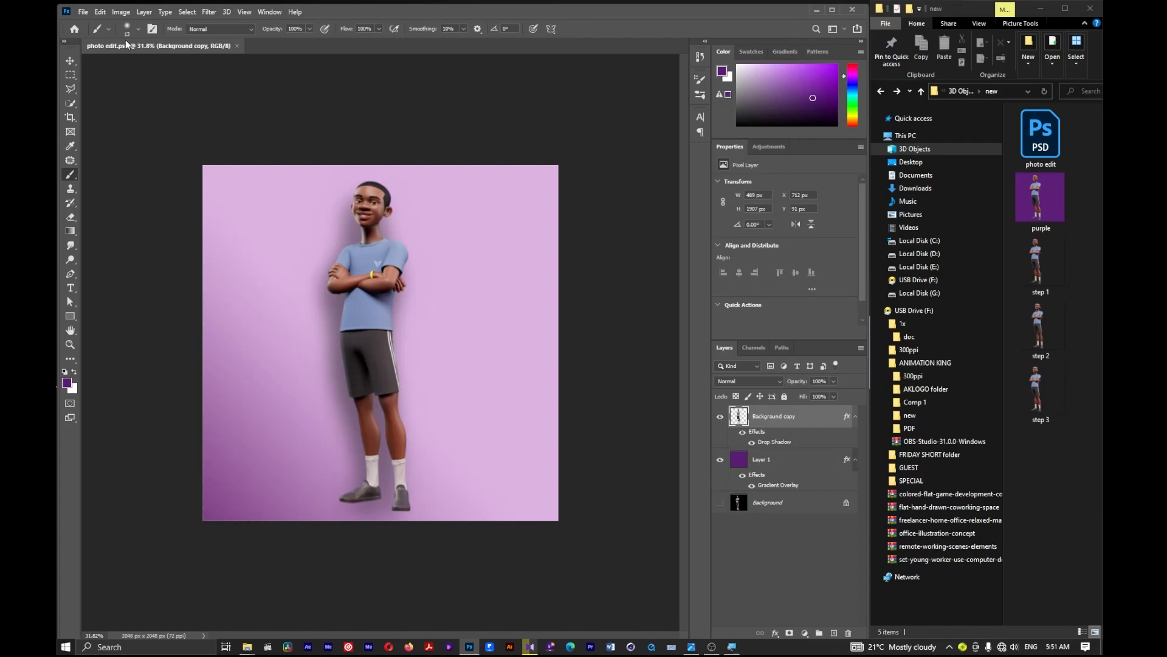
click(82, 13)
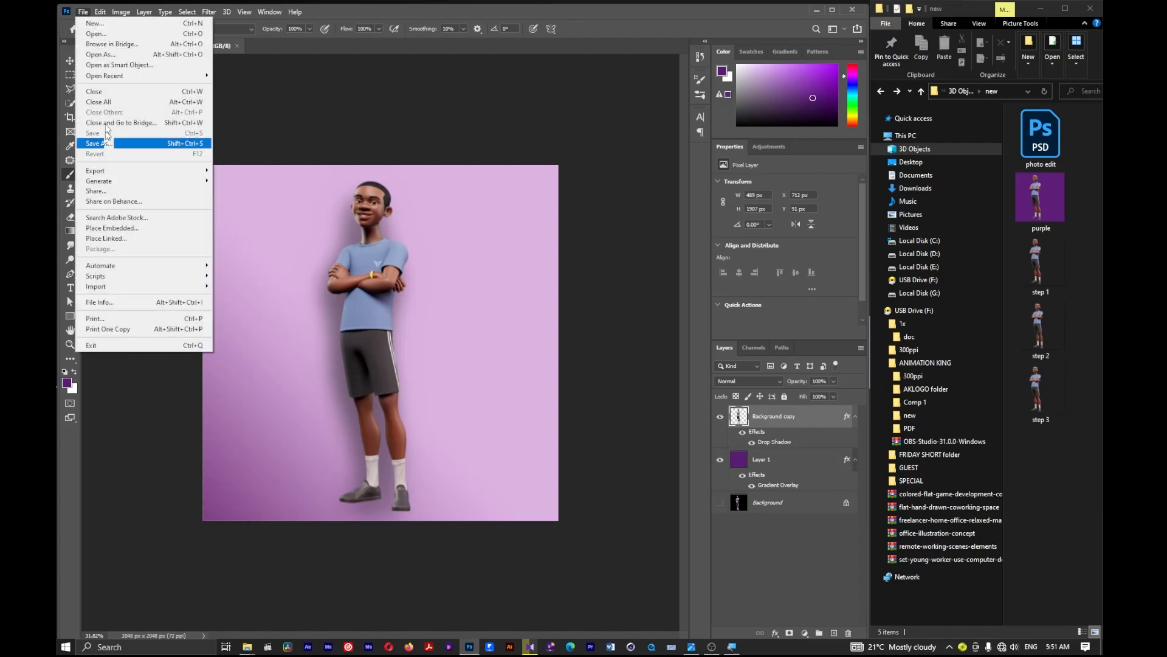
click(83, 17)
click(84, 18)
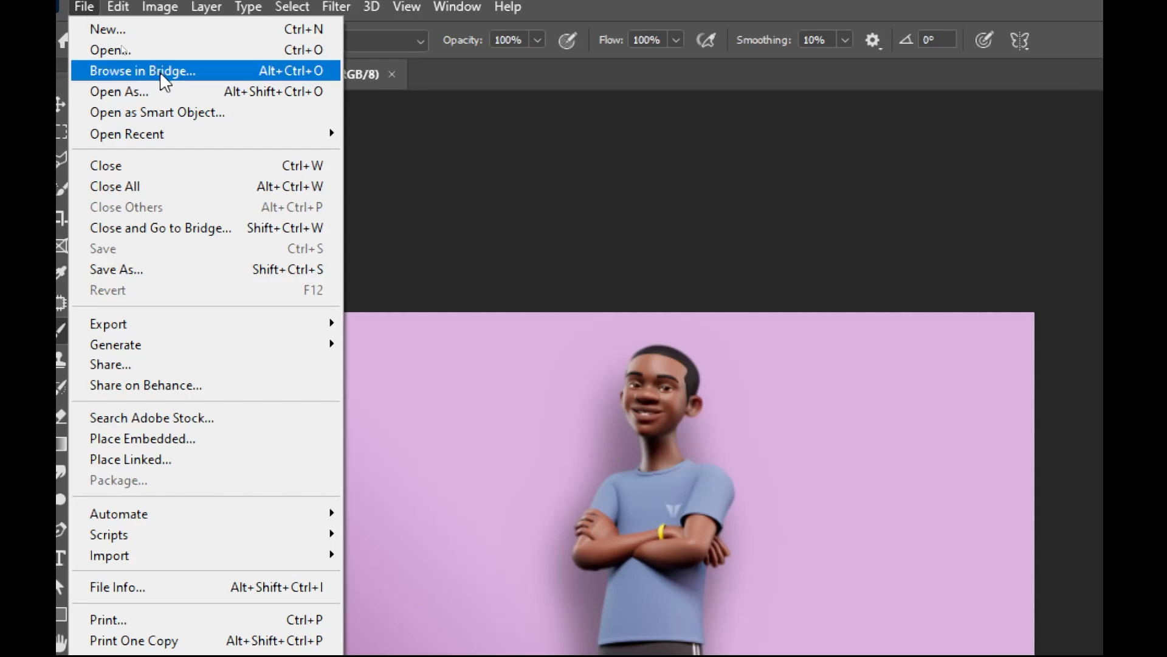
mouse_move(191, 328)
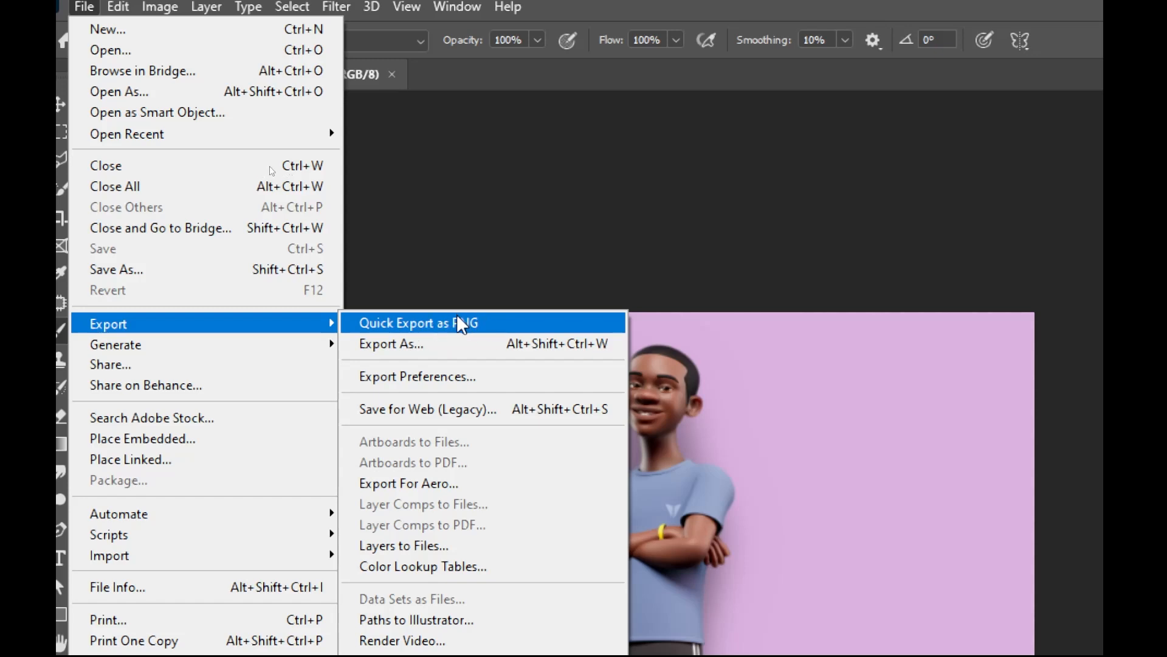
click(421, 343)
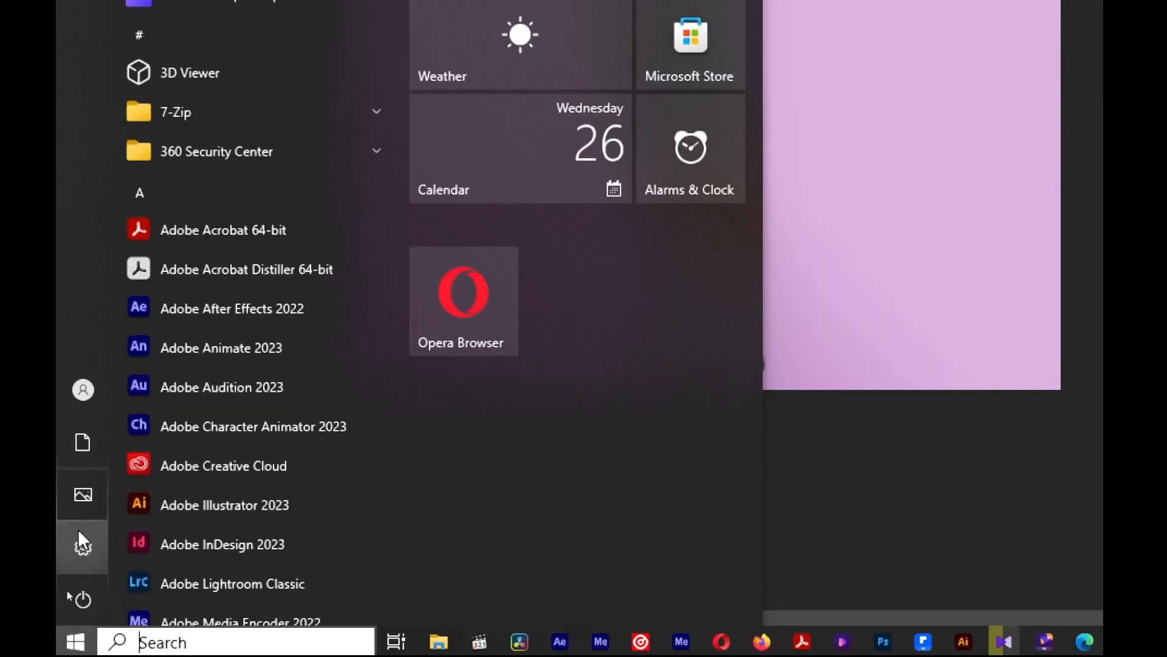
key(Escape)
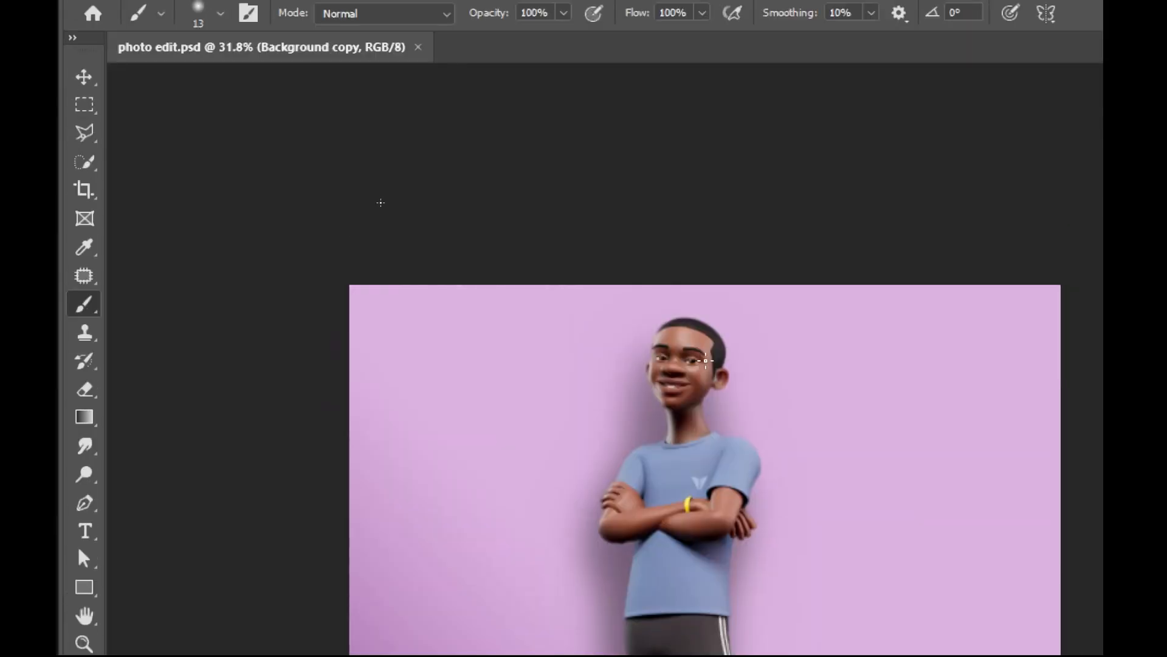
Step: Start an Export As of the document and set the export format to JPG
click(109, 23)
mouse_move(120, 152)
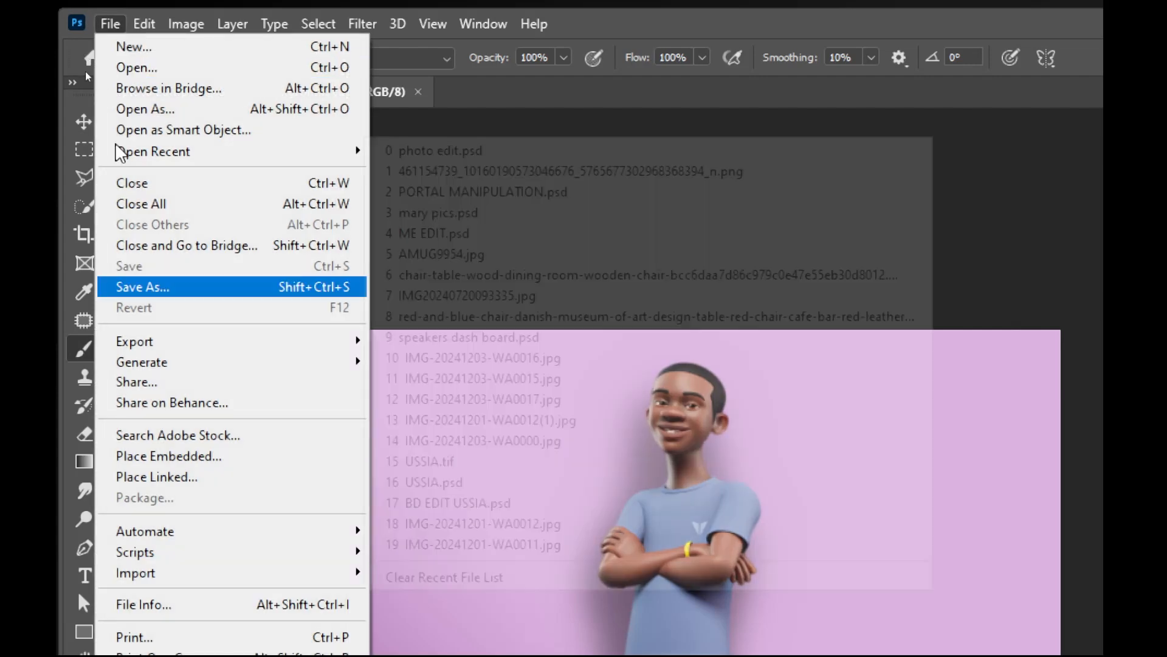
mouse_move(359, 365)
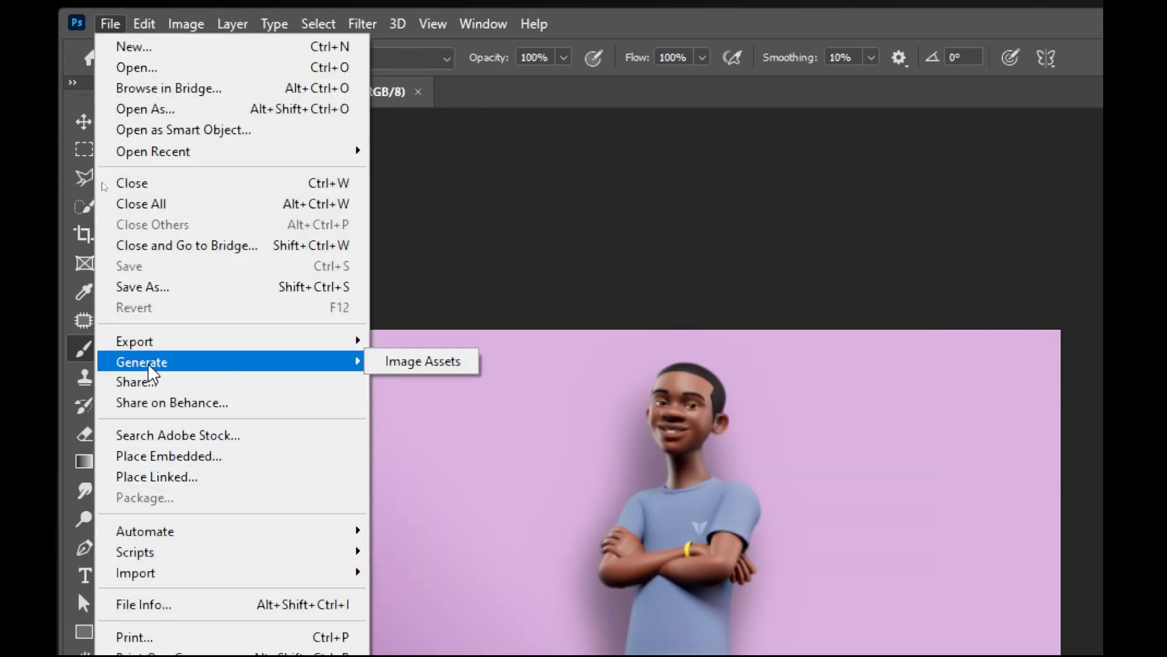
mouse_move(170, 341)
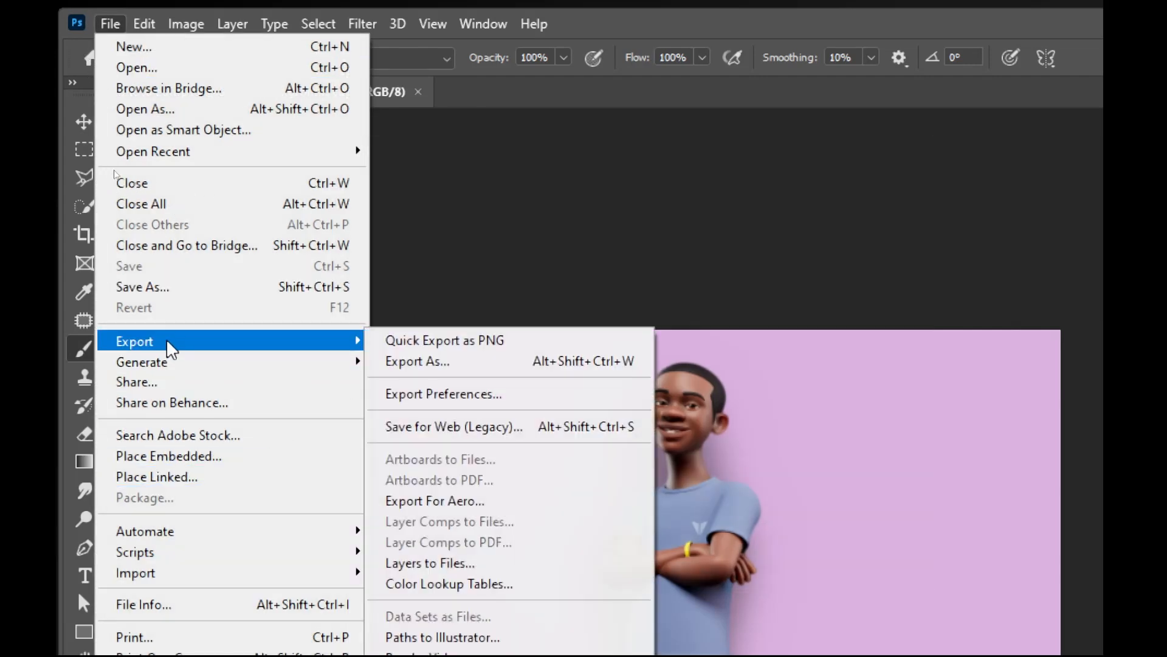
click(455, 363)
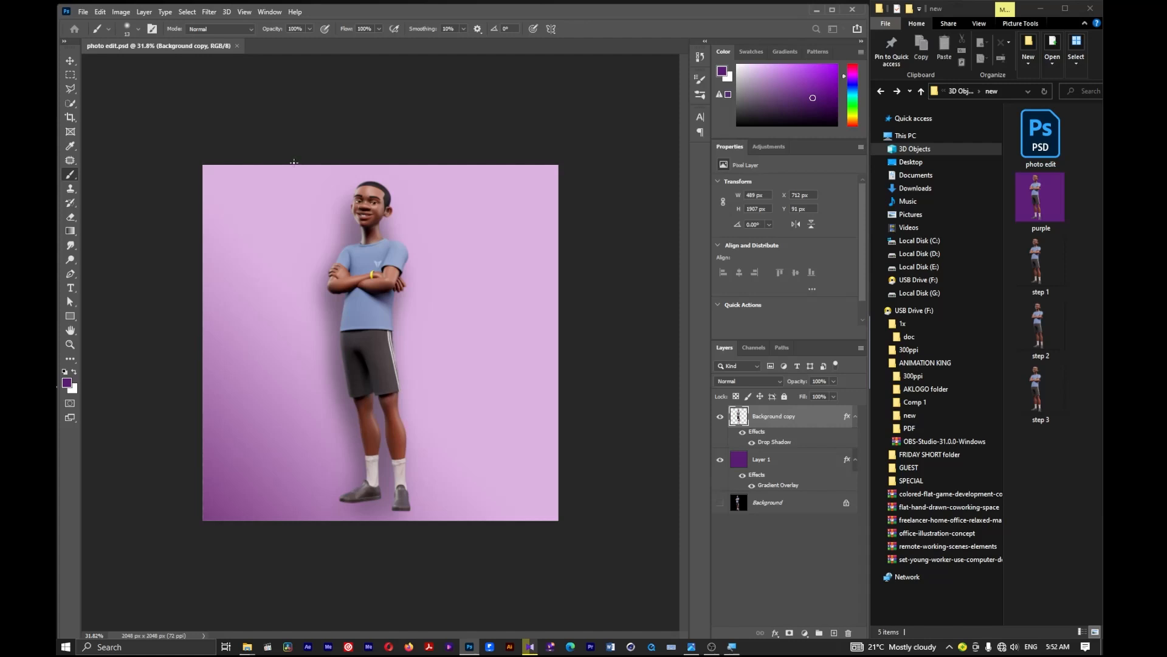
key(ctrl+alt+shift+w)
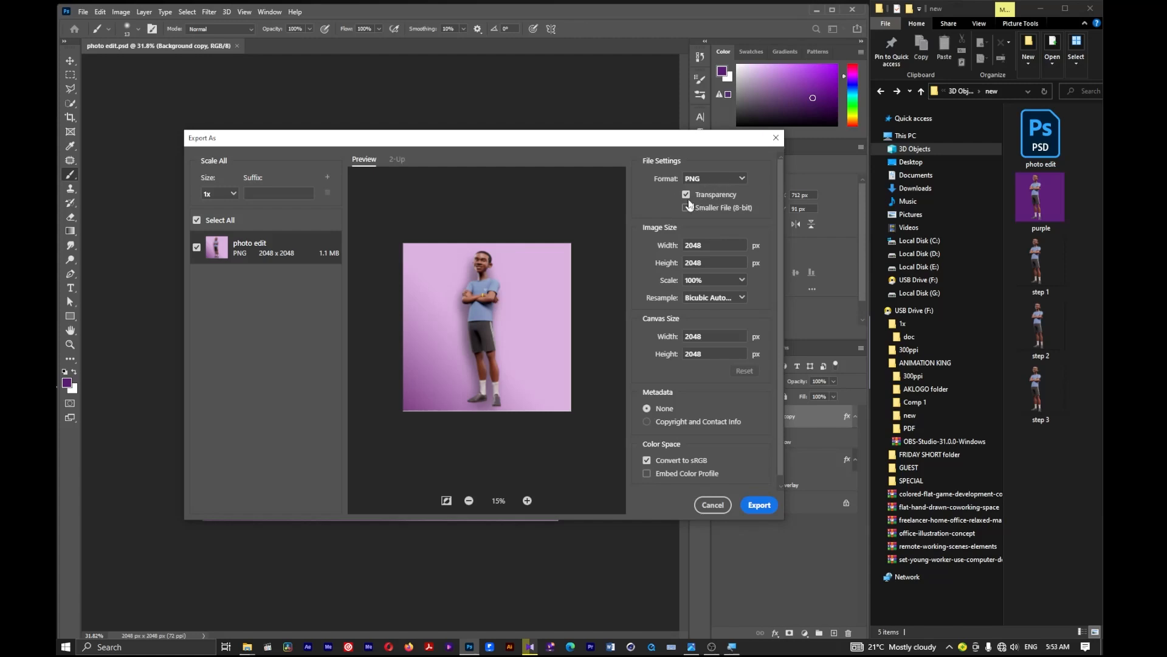
click(739, 180)
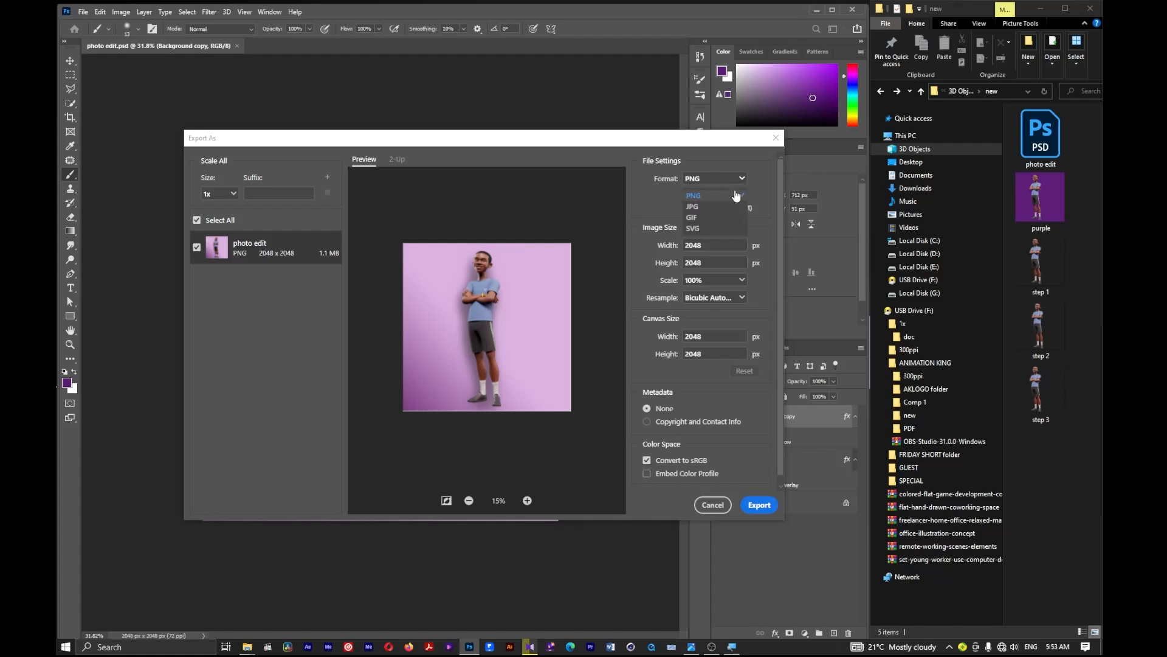
click(692, 206)
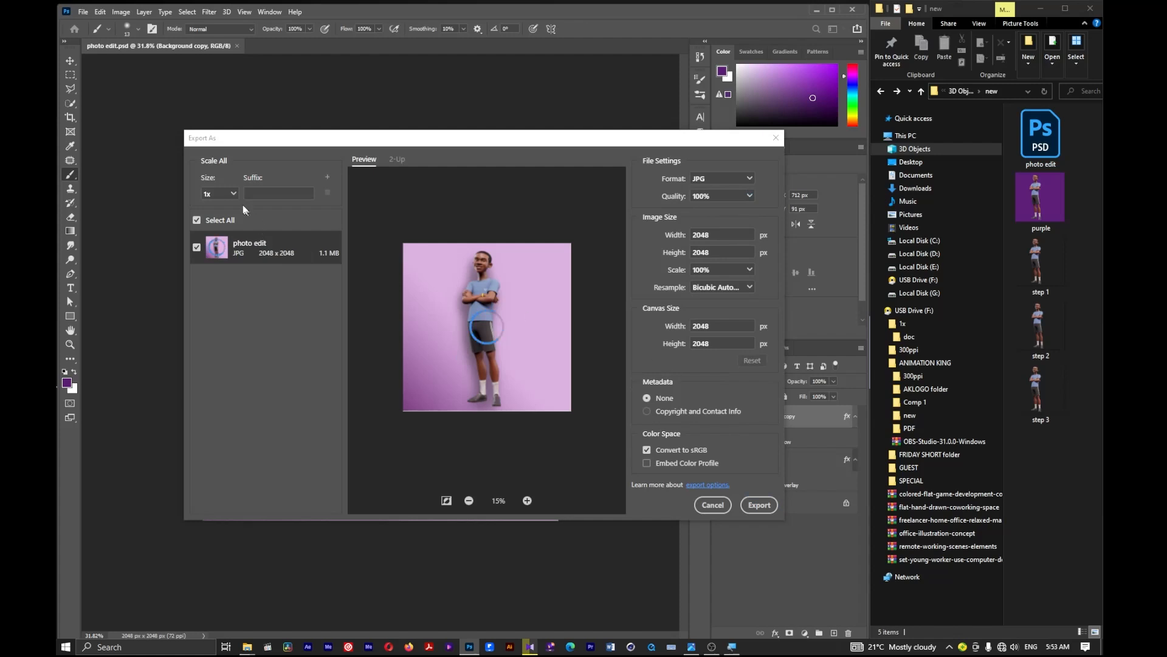
Step: Export the JPG at 1x size as "photo edit result" in the new folder and select the exported file in File Explorer
click(231, 192)
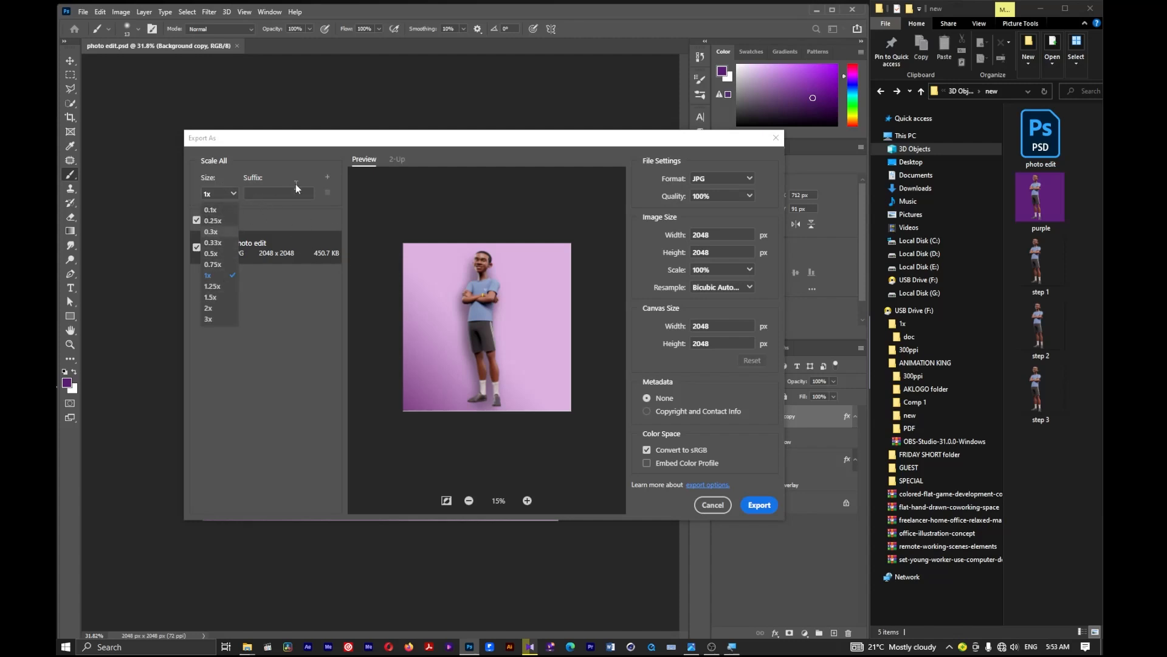
click(292, 210)
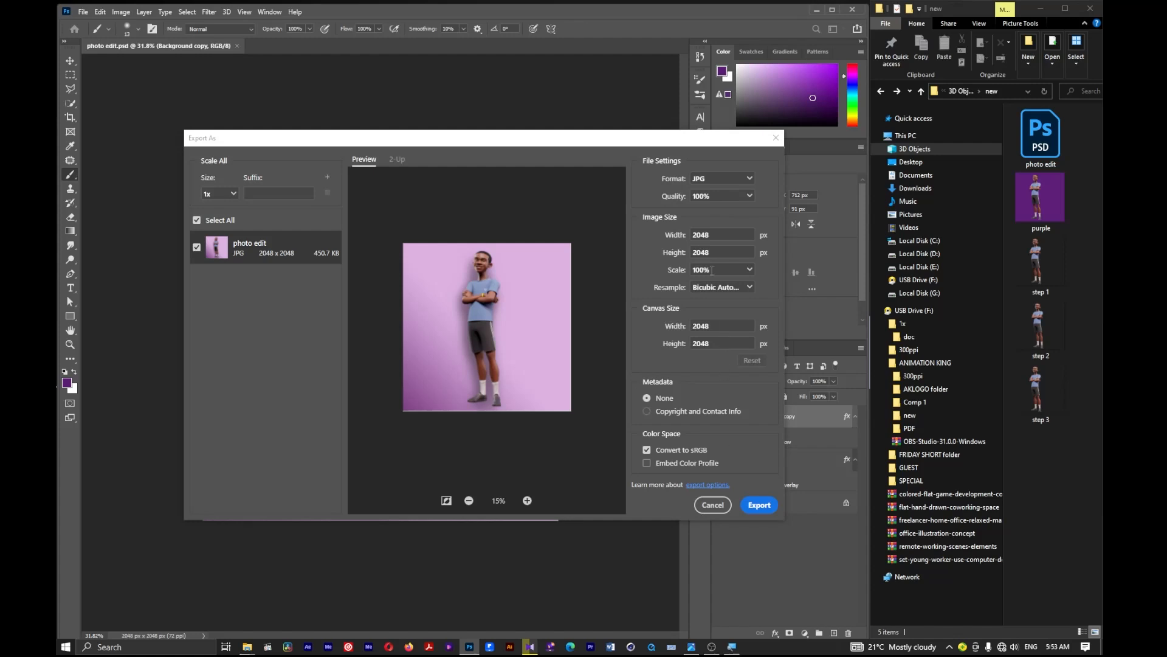
click(761, 507)
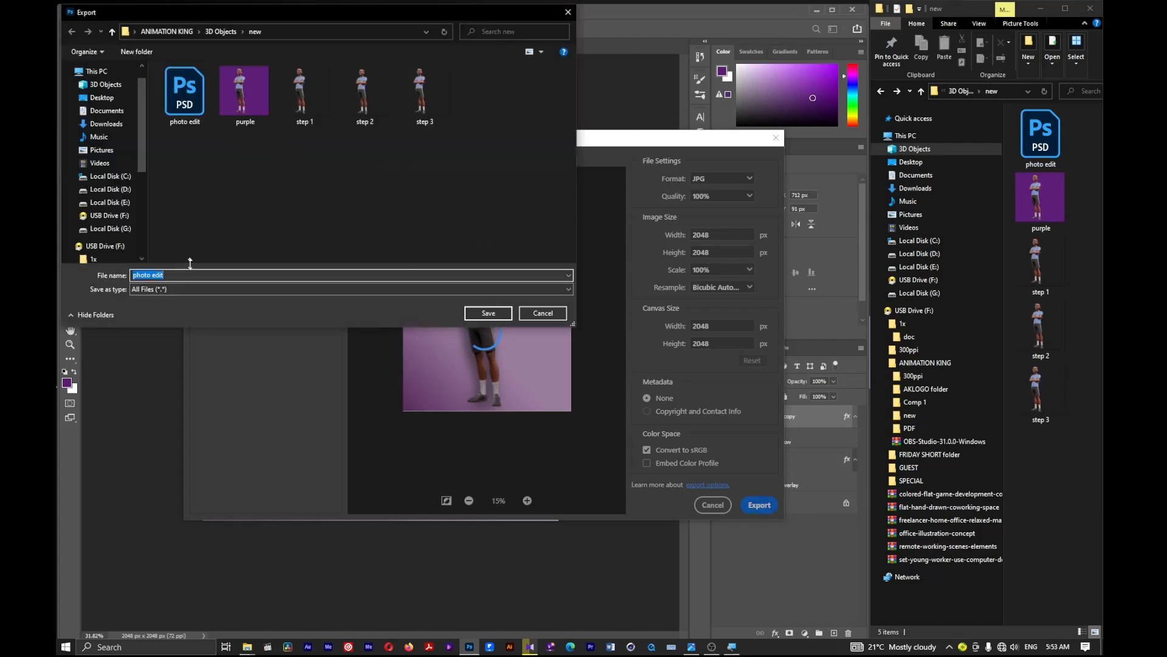
click(191, 277)
text(result)
click(495, 314)
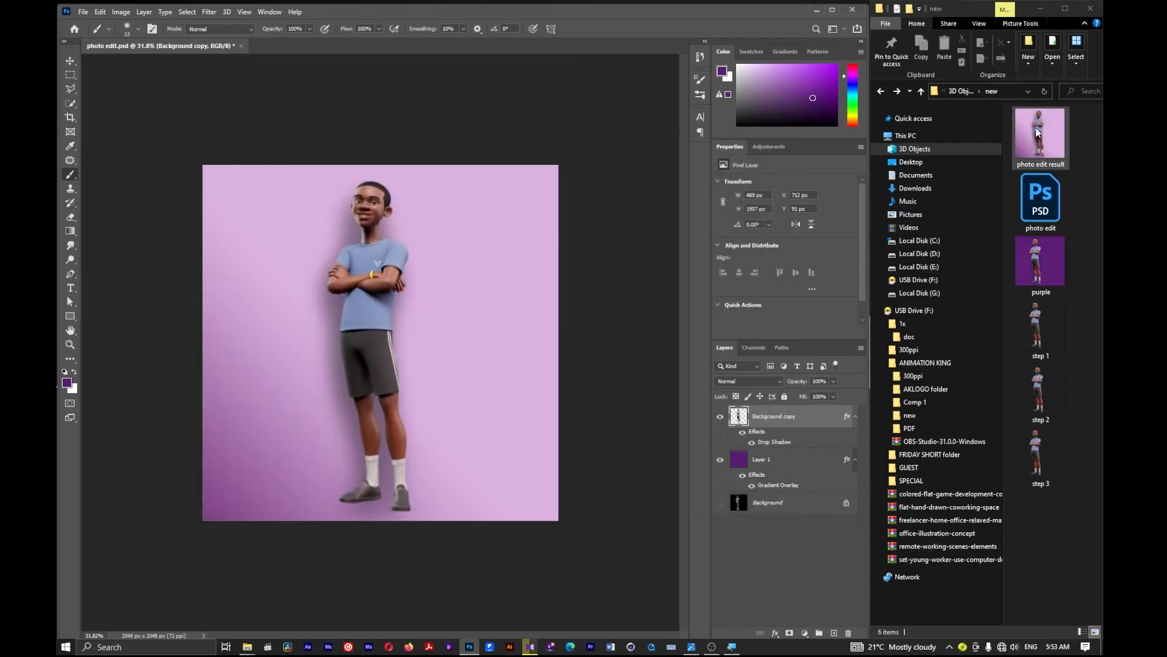
click(1049, 267)
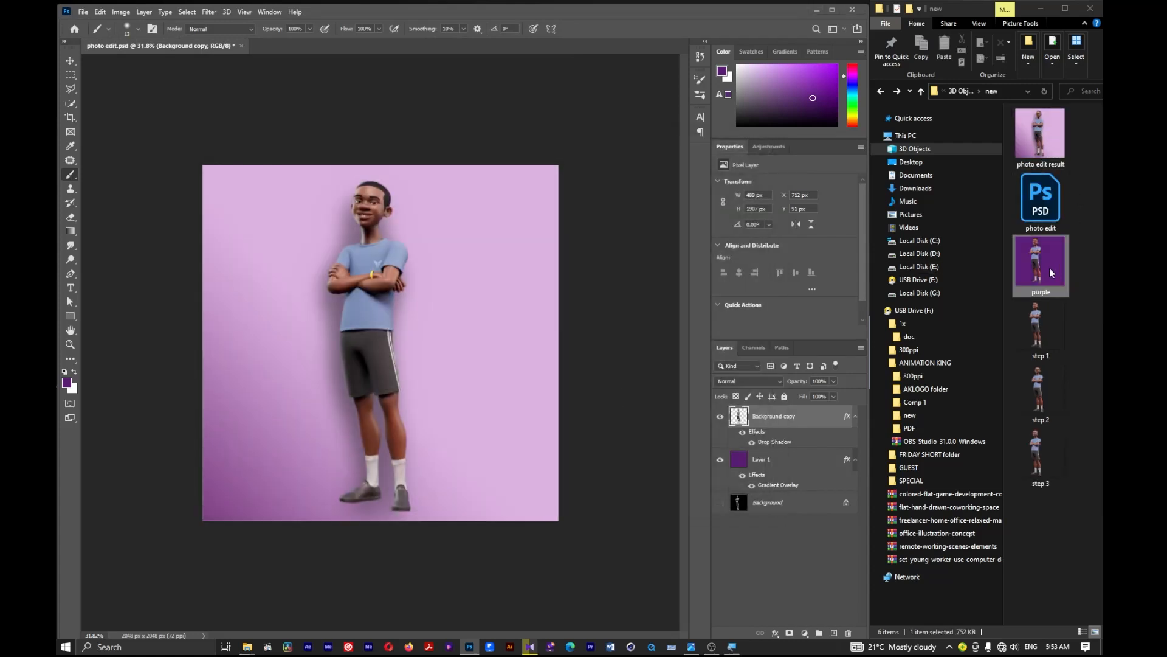
click(1047, 145)
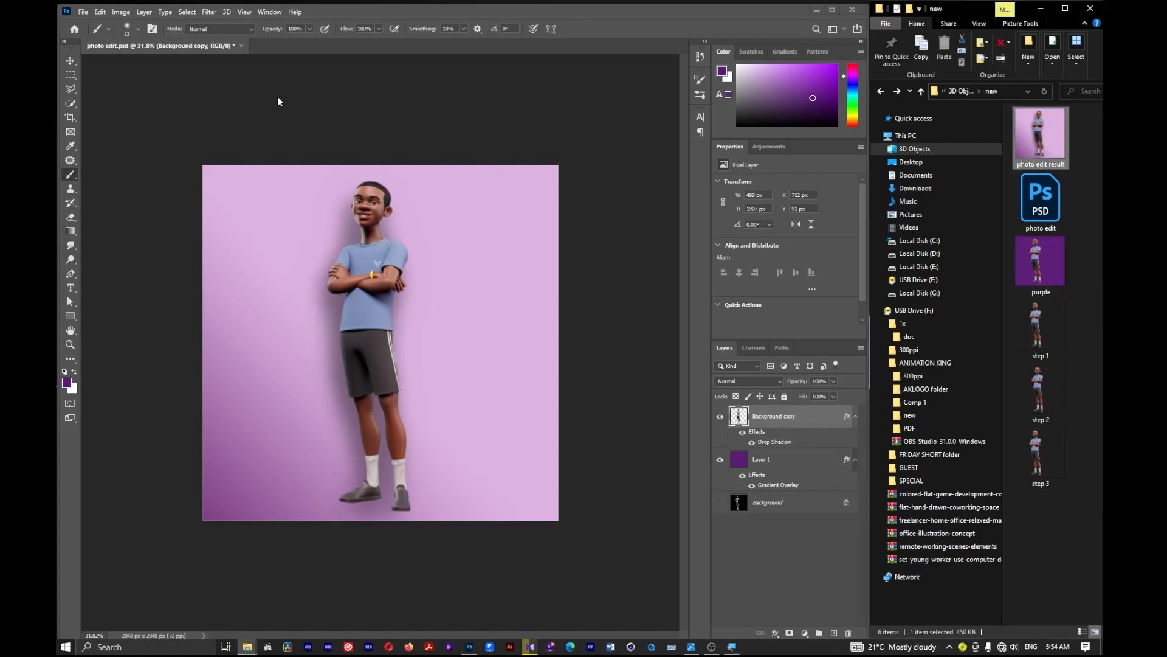
Step: Quick-export the document as a PNG named "photo edit result 2" in the new folder and select the exported file in File Explorer
click(83, 12)
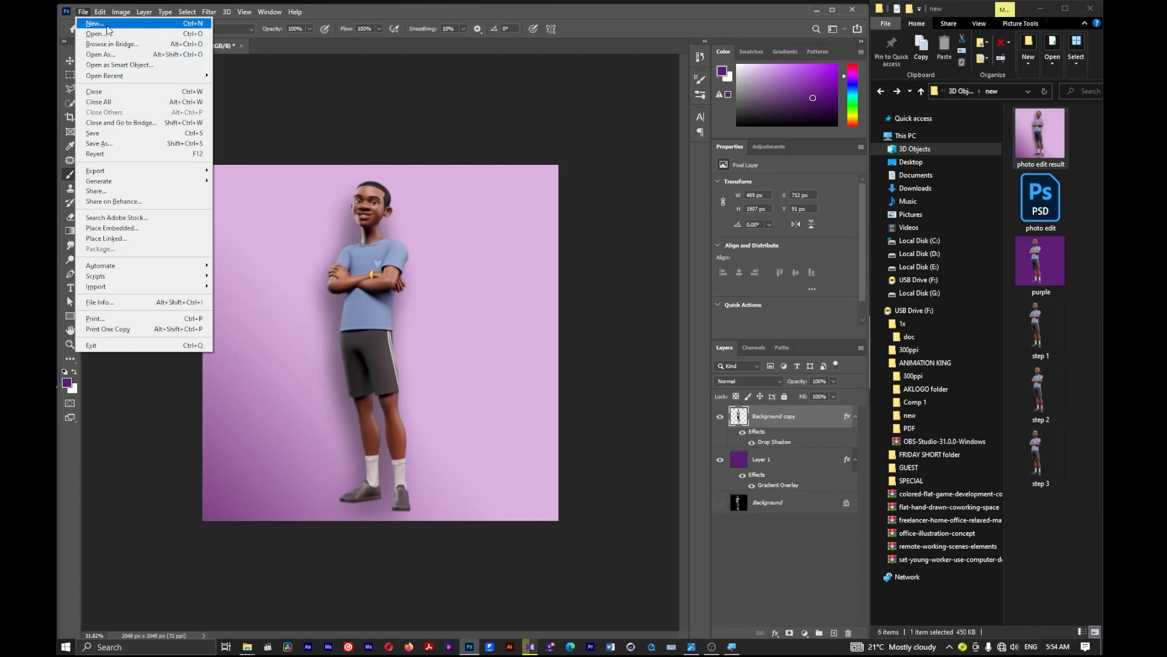
mouse_move(110, 171)
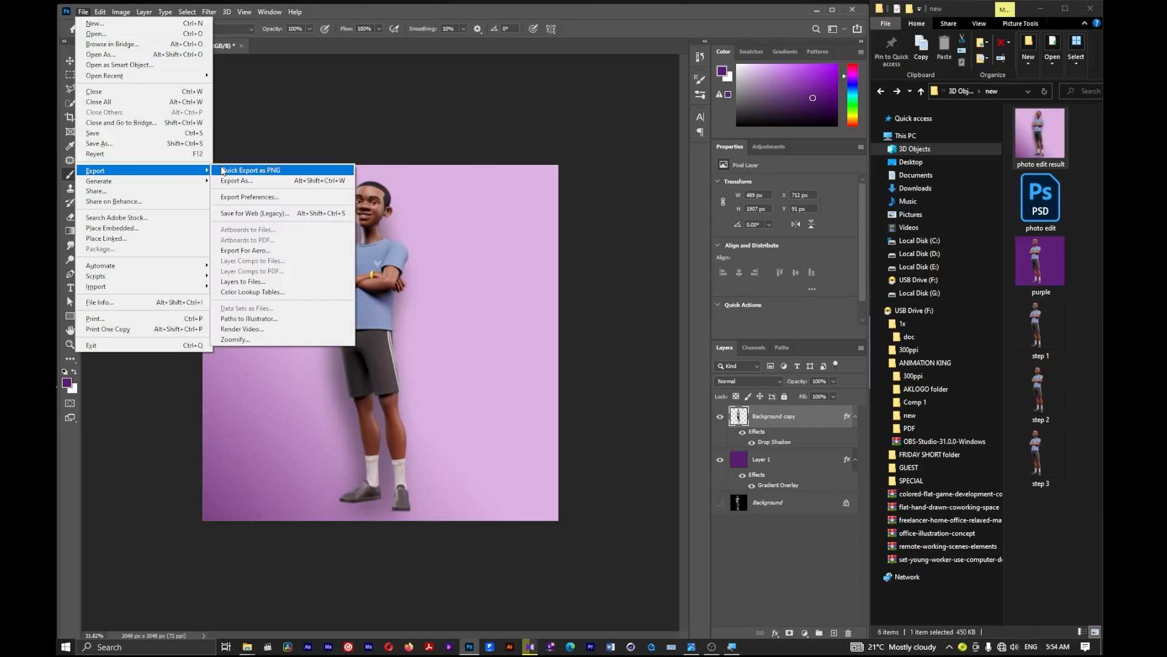
click(258, 173)
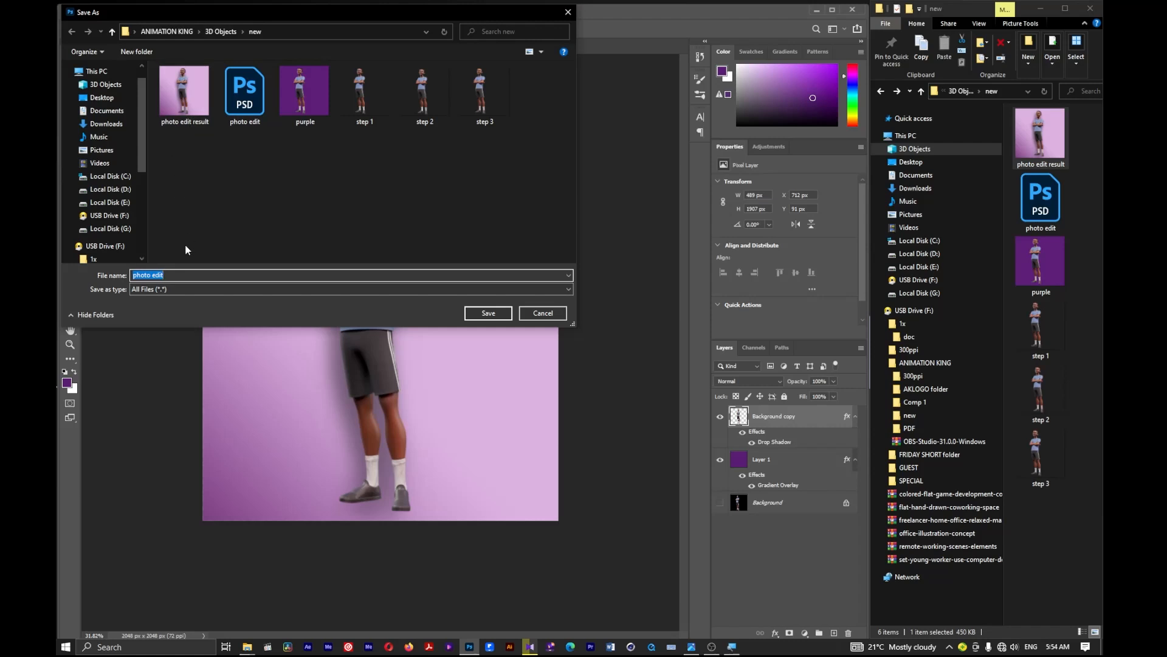
click(191, 119)
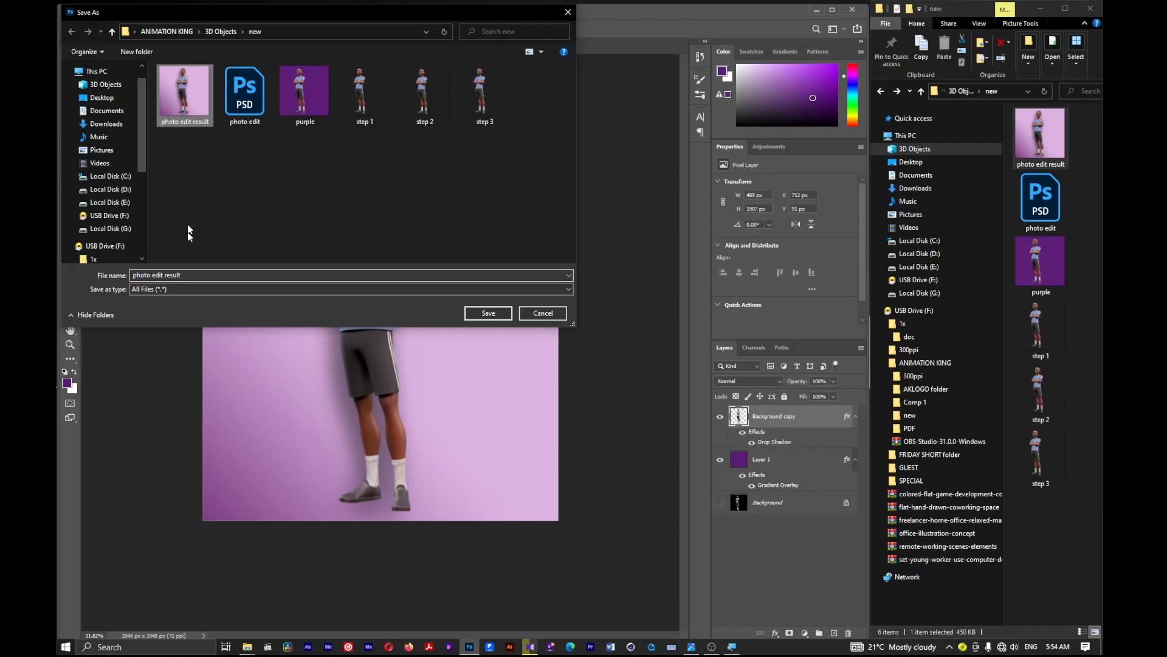
click(195, 269)
click(200, 275)
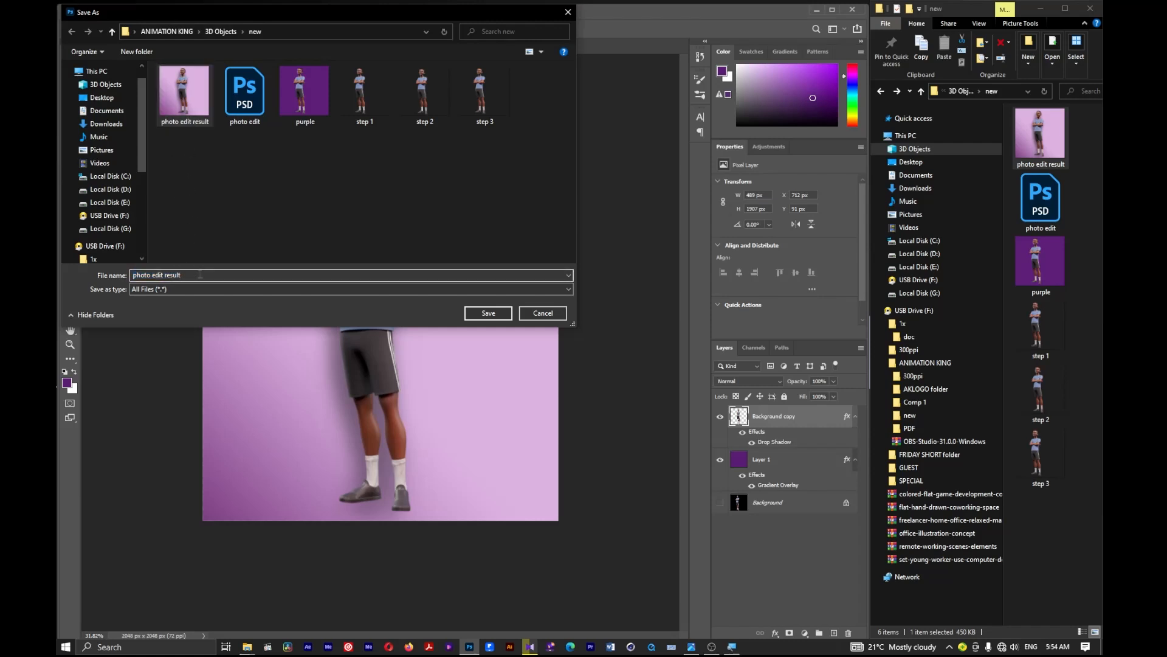
click(488, 312)
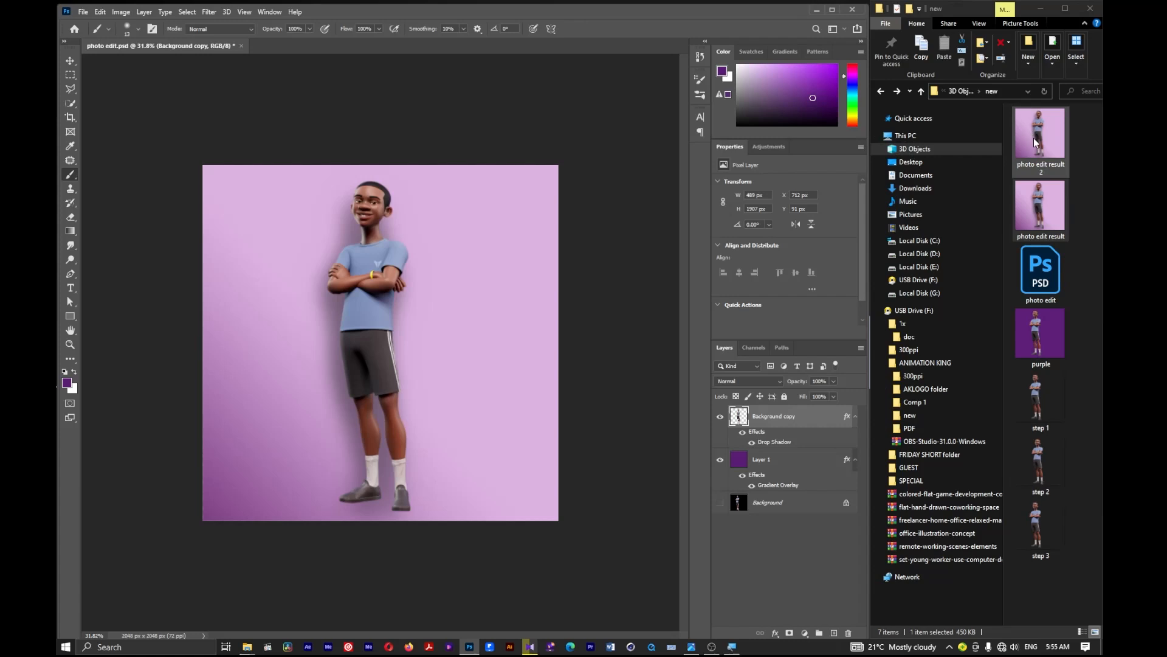
click(1038, 196)
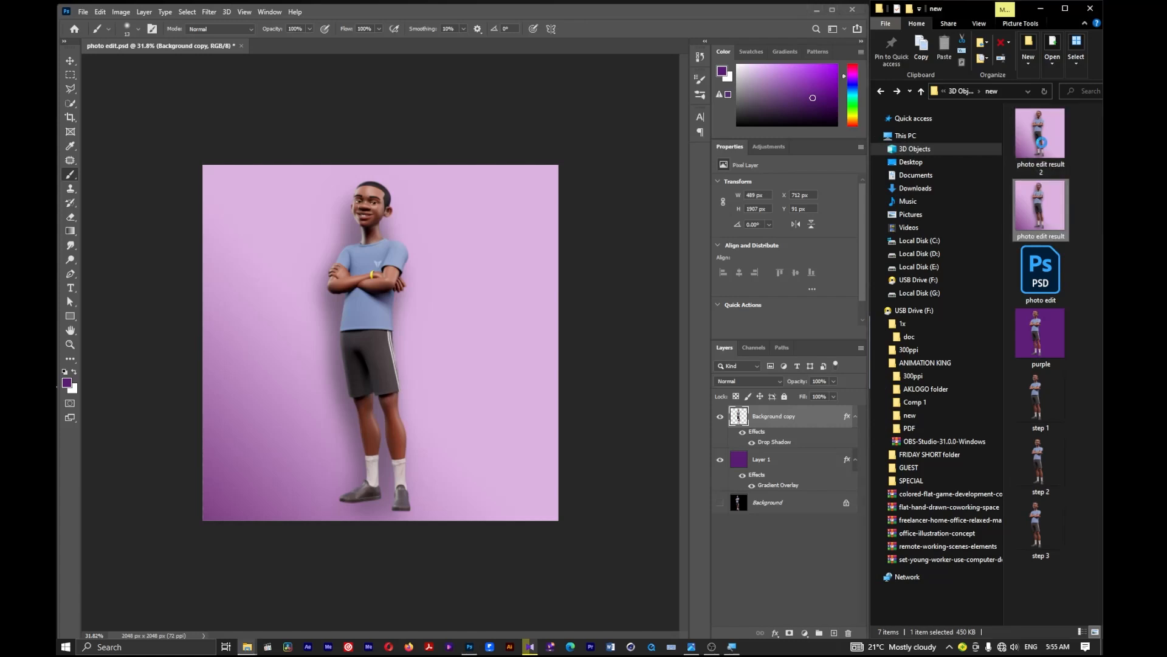
click(1043, 147)
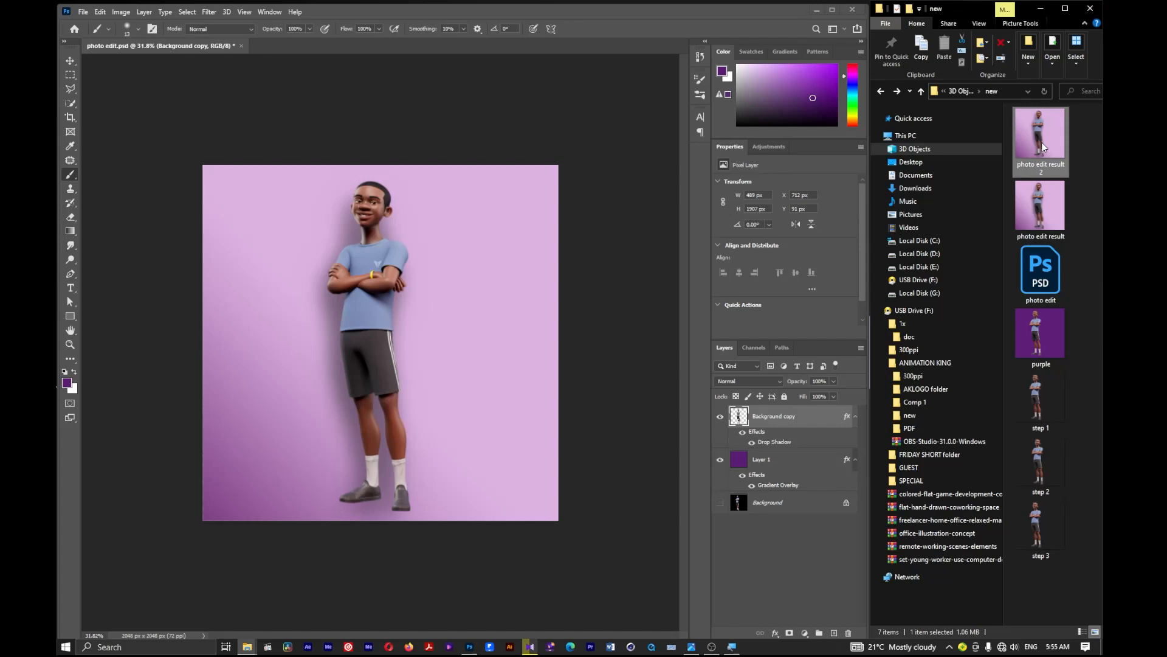